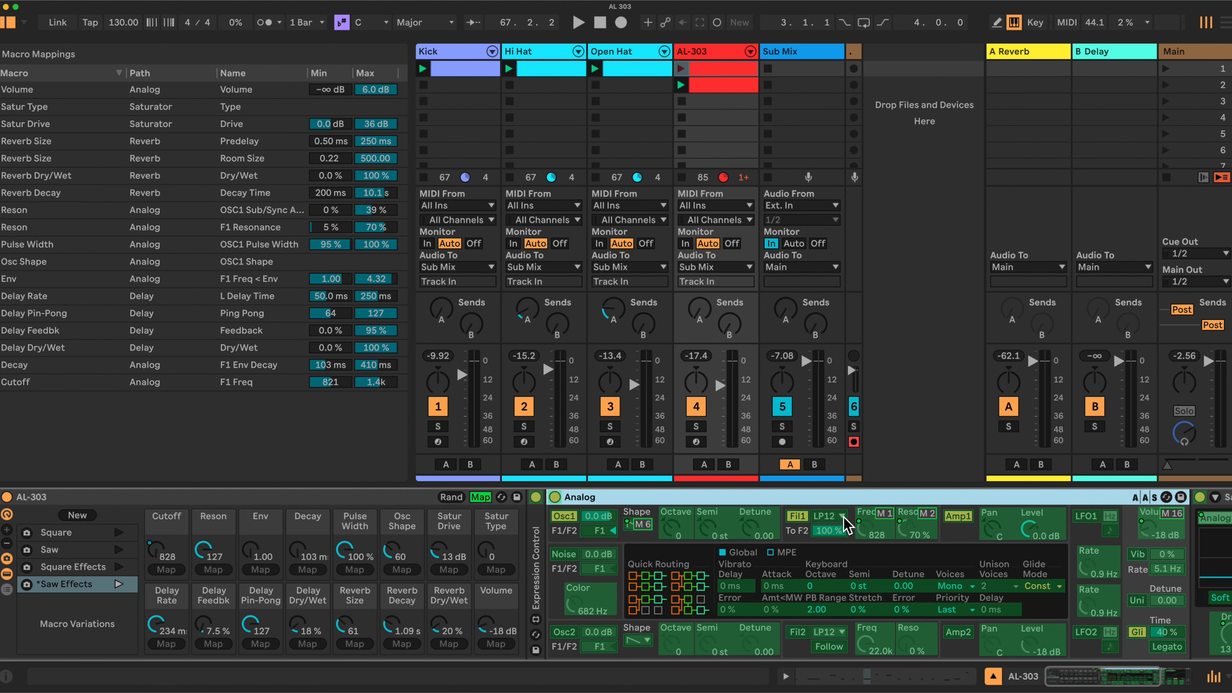
# Leave the macro mapping view and examine the filter types available for Filter 1 in the Analog device.
pyautogui.click(480, 497)
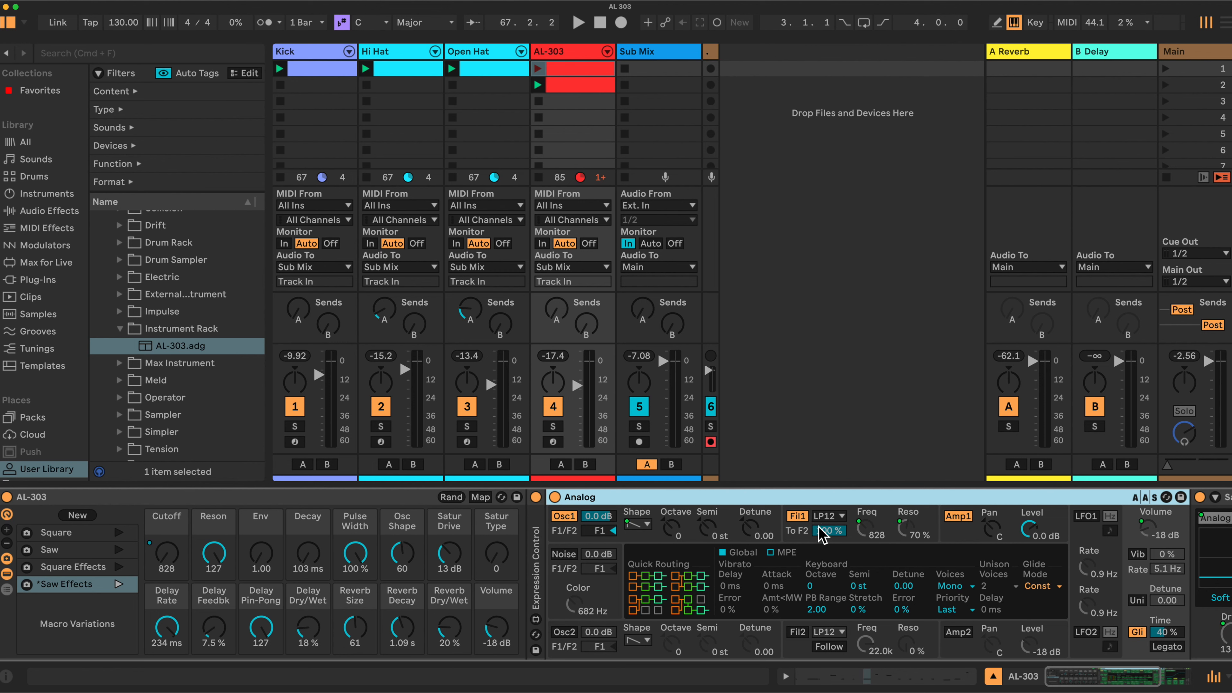
pyautogui.click(841, 517)
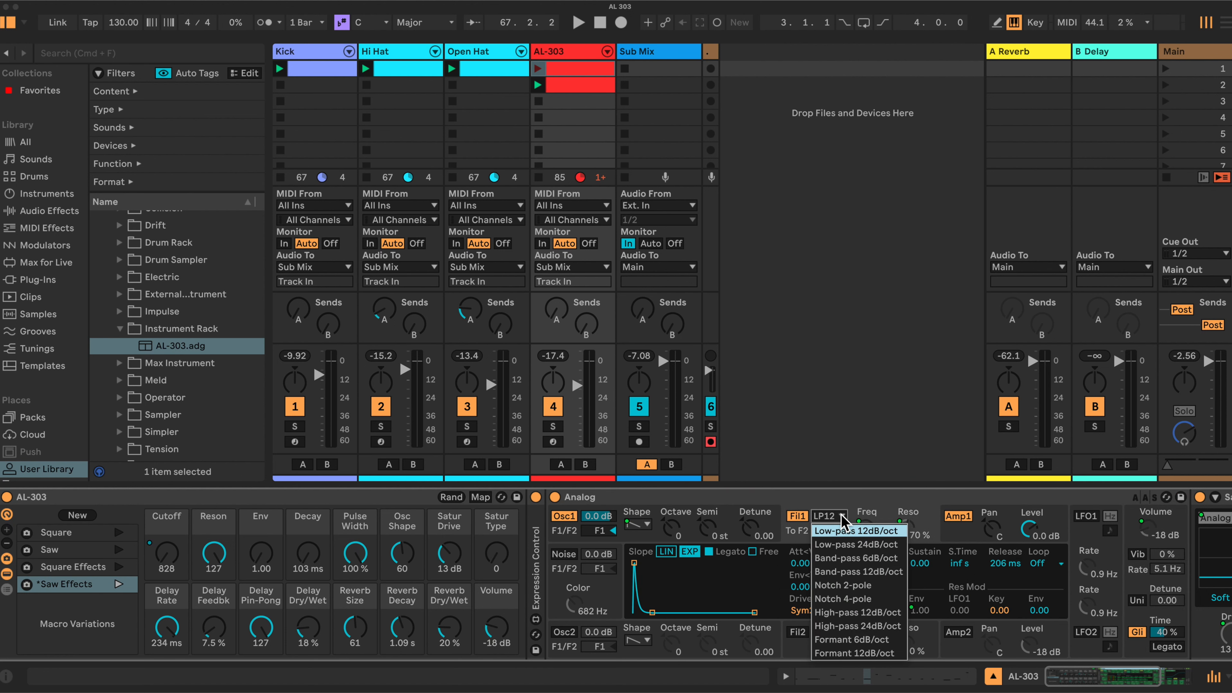
pyautogui.click(844, 515)
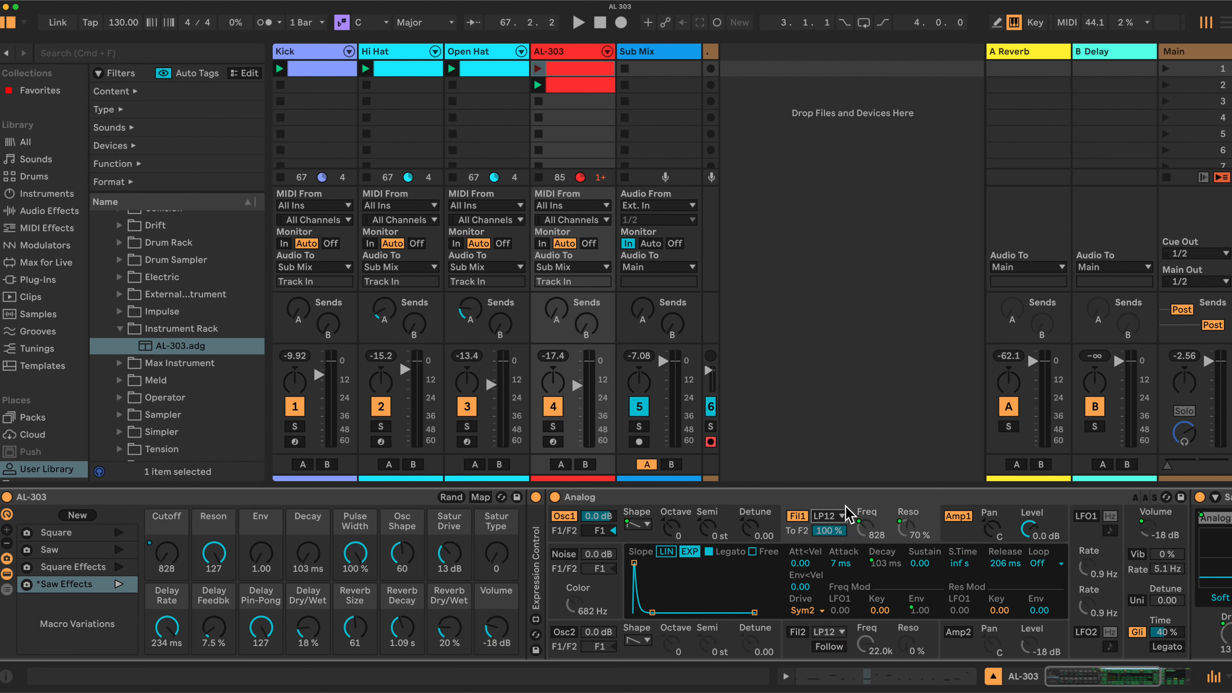
pyautogui.click(845, 496)
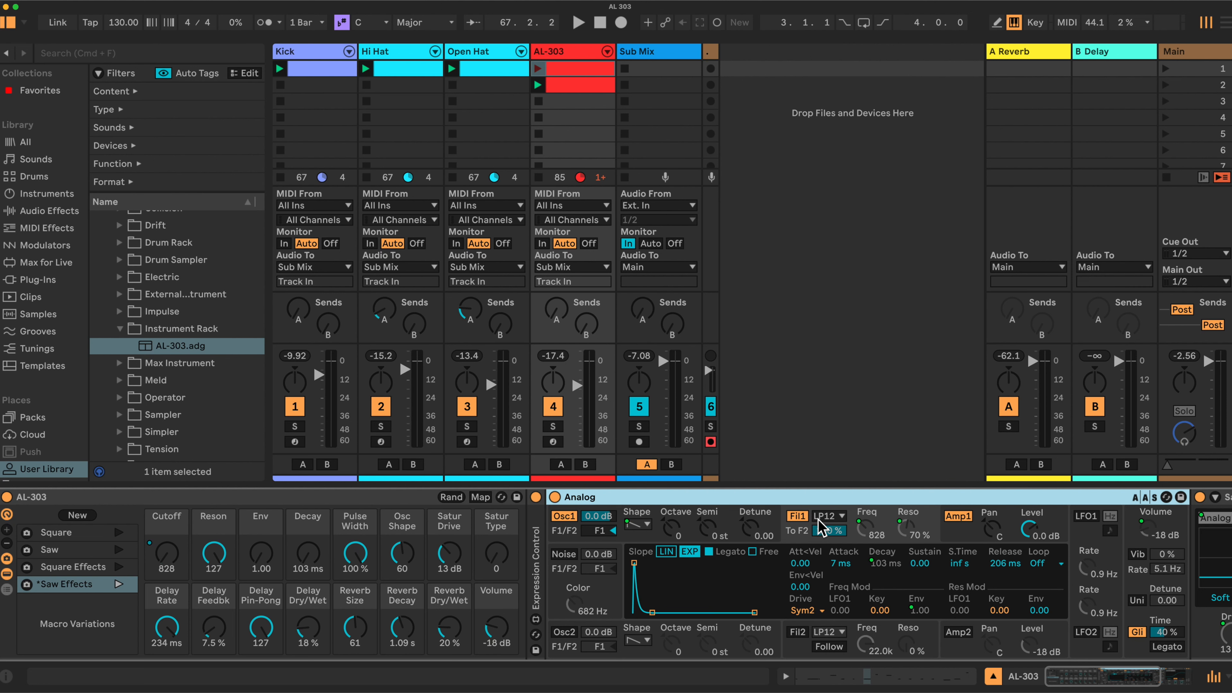
pyautogui.click(841, 517)
pyautogui.click(846, 500)
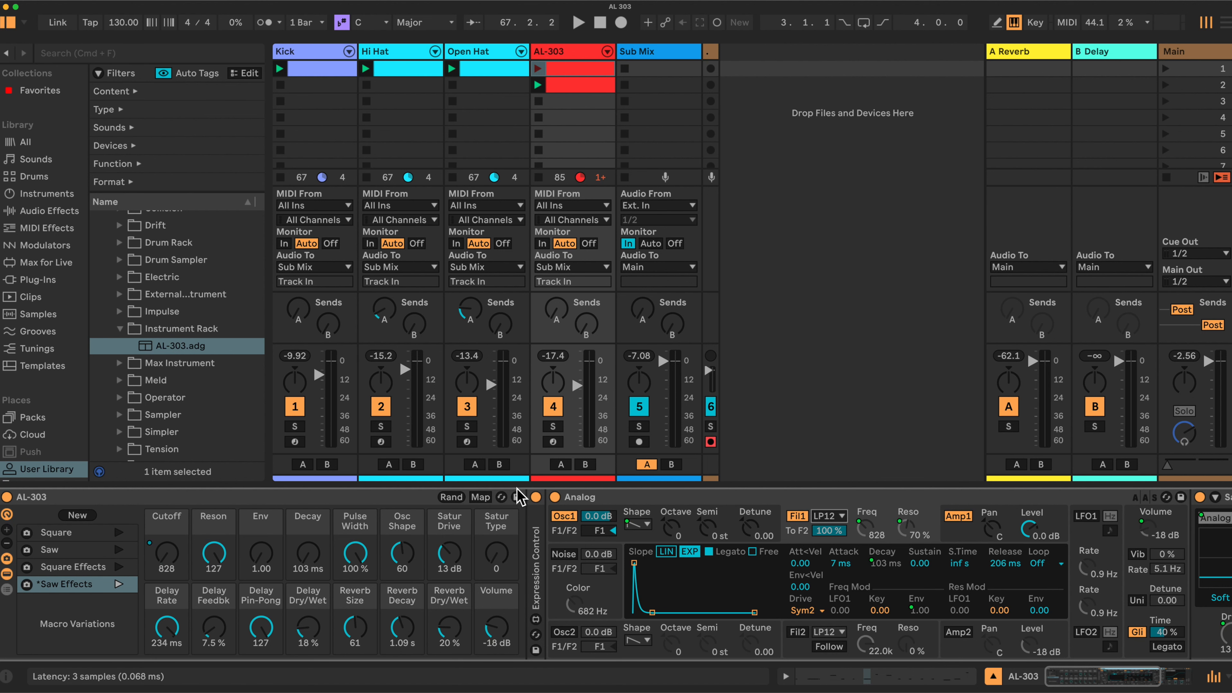
# Inspect the macro mappings of Analog's filter envelope and oscillator 1, along with the Amp1 envelope settings.
pyautogui.click(480, 497)
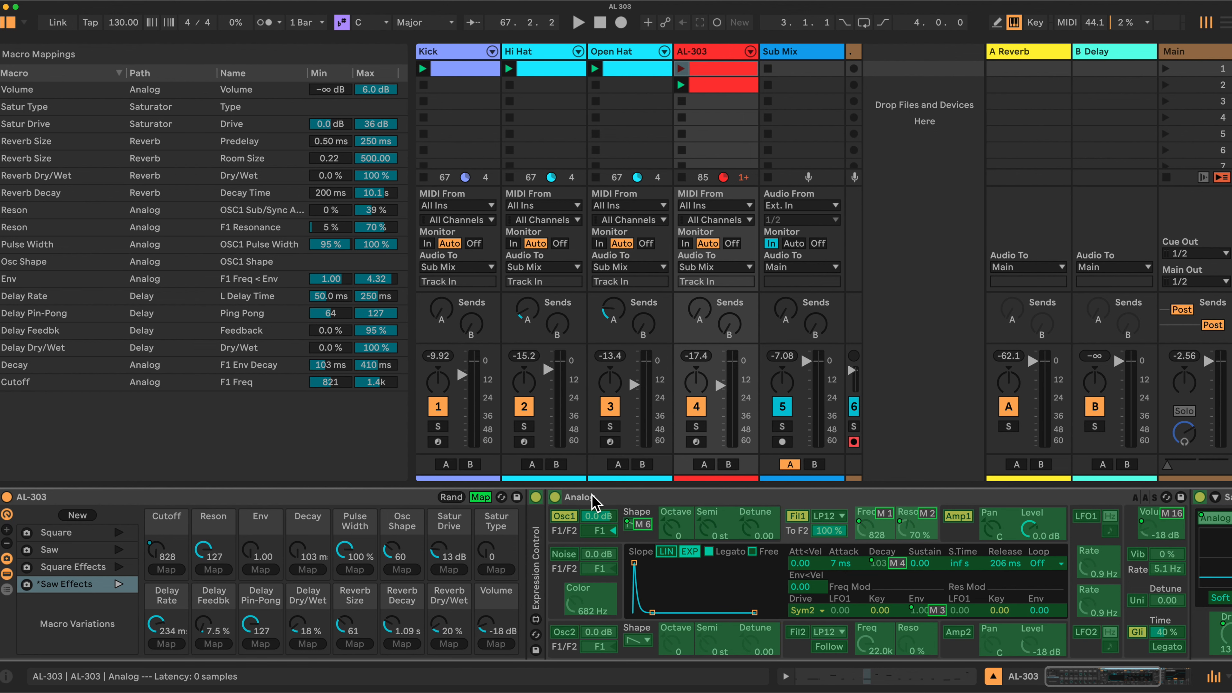
pyautogui.click(482, 497)
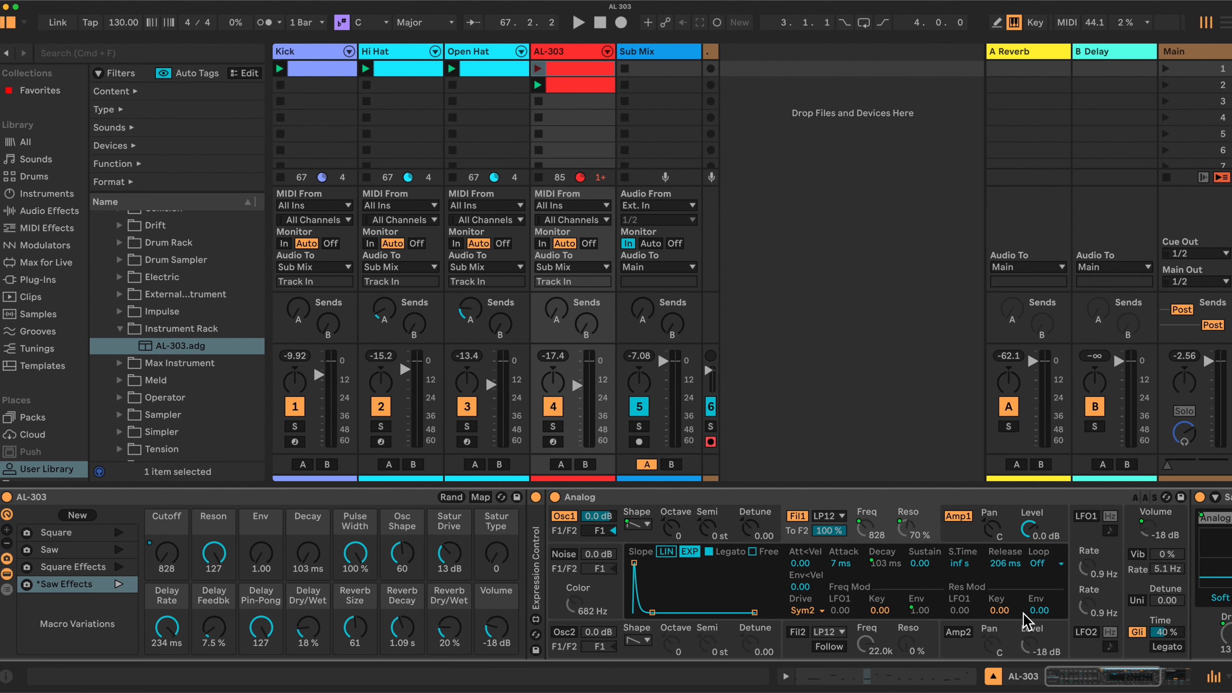
pyautogui.click(974, 539)
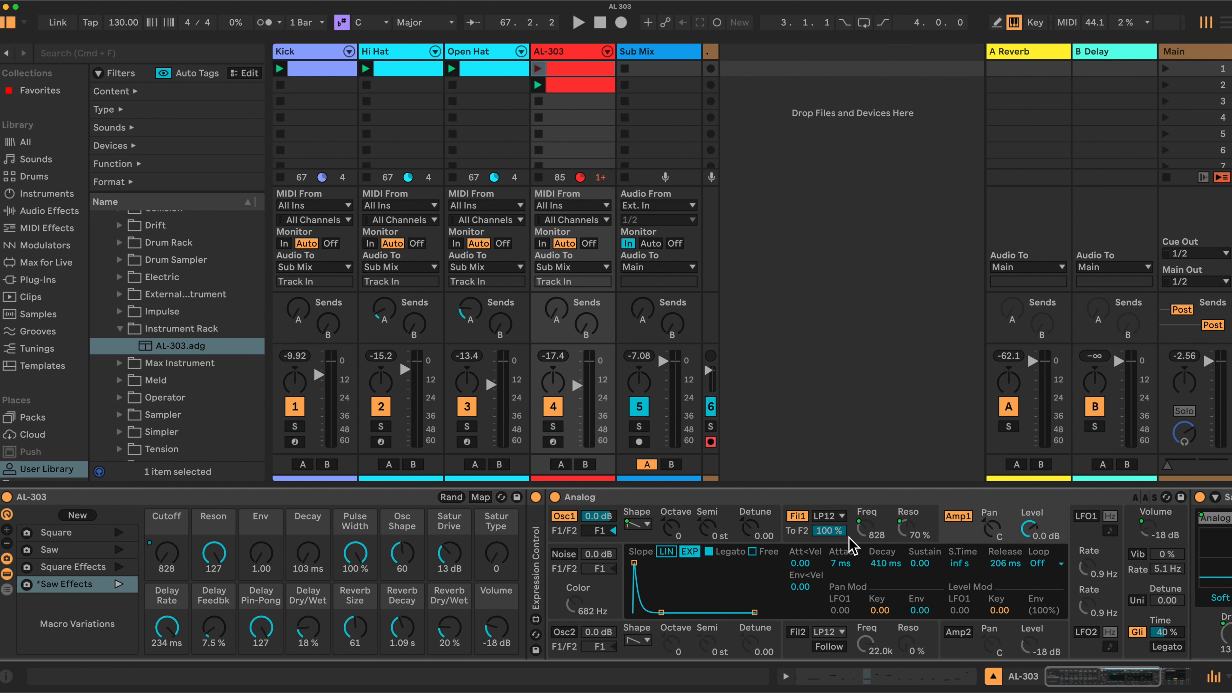
pyautogui.click(745, 539)
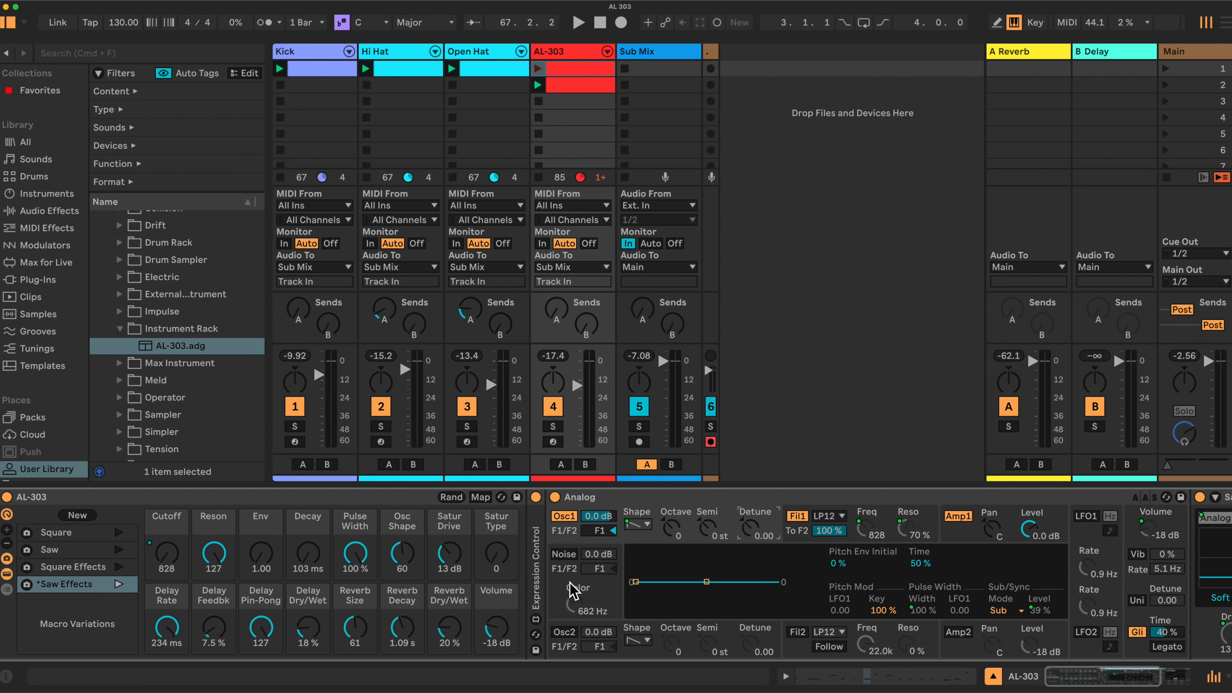
pyautogui.click(481, 497)
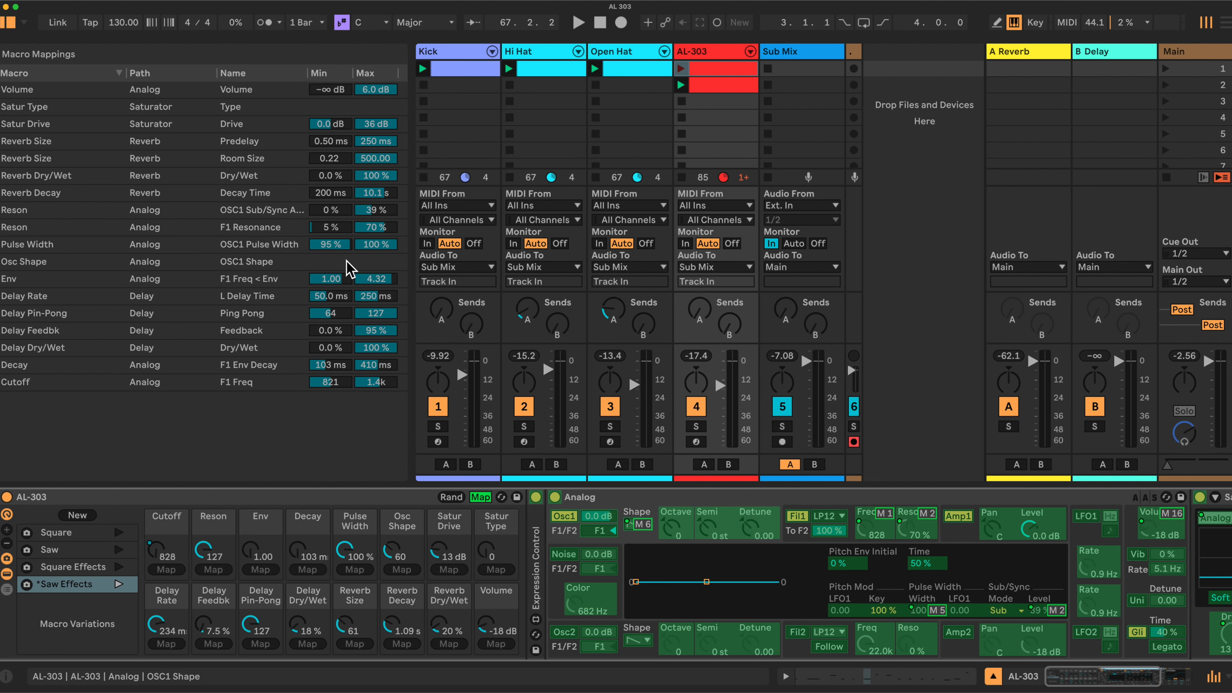
pyautogui.click(480, 497)
# Set the Osc Shape macro to 99, reduce it to 75, and review its mapping.
pyautogui.moveTo(401, 553)
pyautogui.mouseDown()
pyautogui.moveTo(402, 538)
pyautogui.moveTo(402, 584)
pyautogui.moveTo(402, 534)
pyautogui.moveTo(402, 551)
pyautogui.mouseUp()
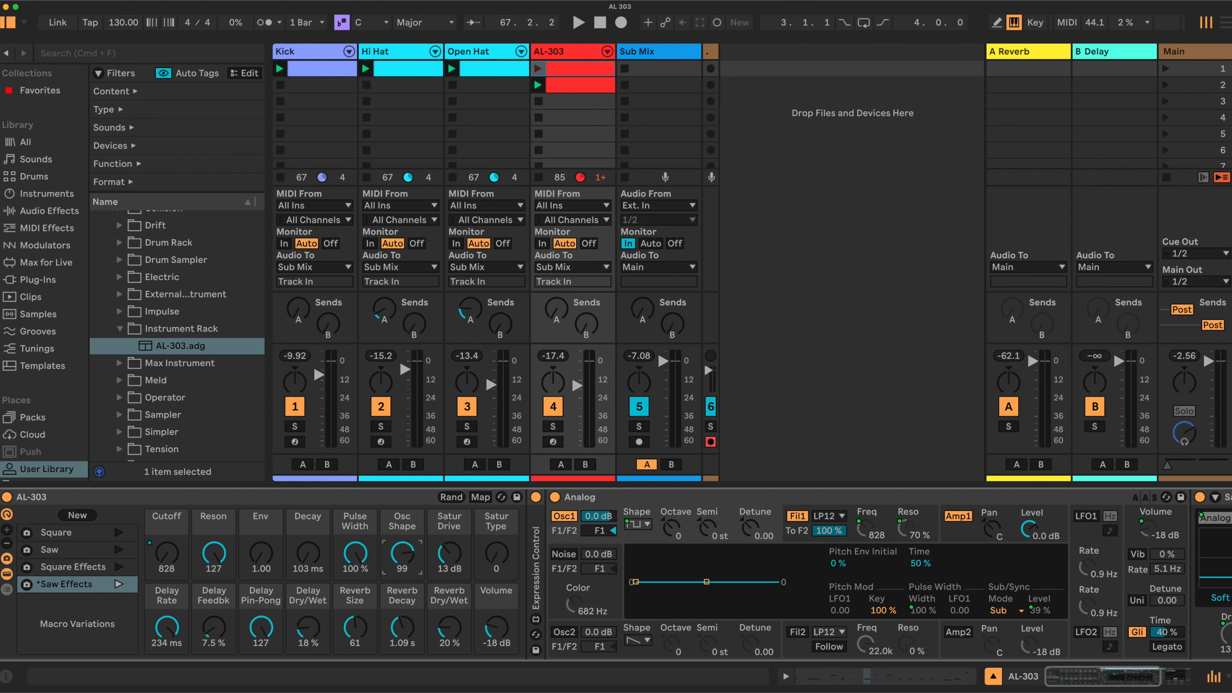
pyautogui.moveTo(402, 538); pyautogui.dragTo(402, 548)
pyautogui.click(480, 497)
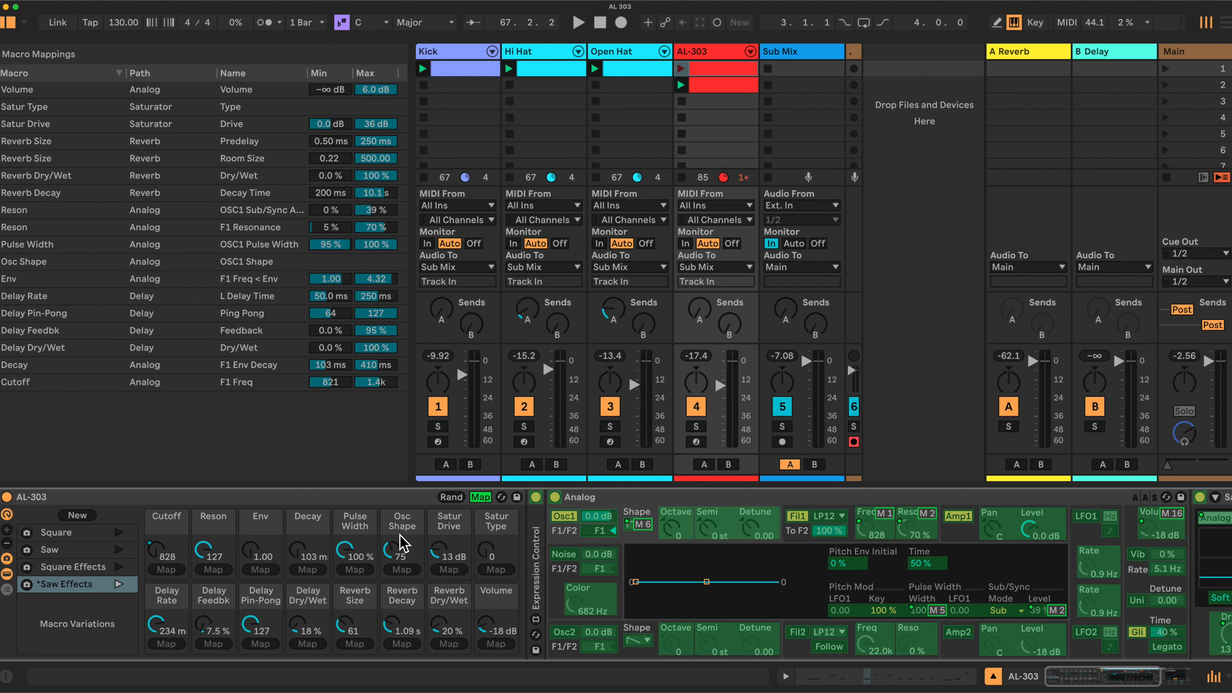
pyautogui.click(480, 497)
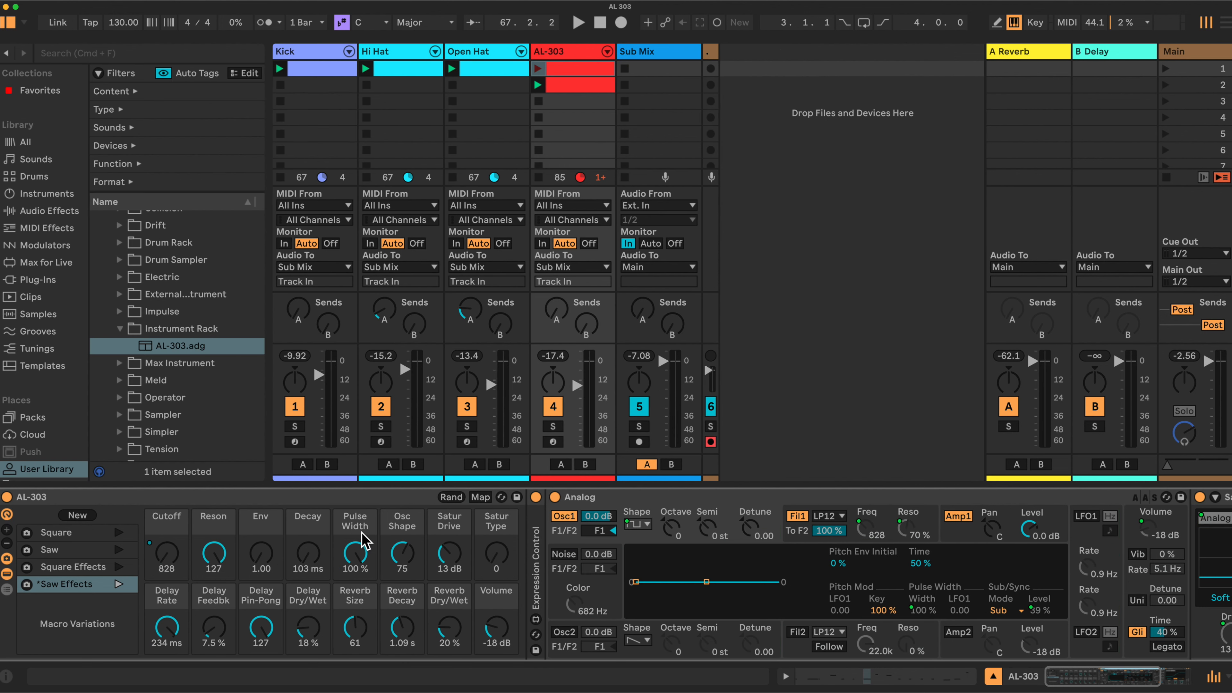
# Recall the Square and Saw macro variations, return to Square, and set the Delay Rate macro to 202 ms.
pyautogui.click(61, 534)
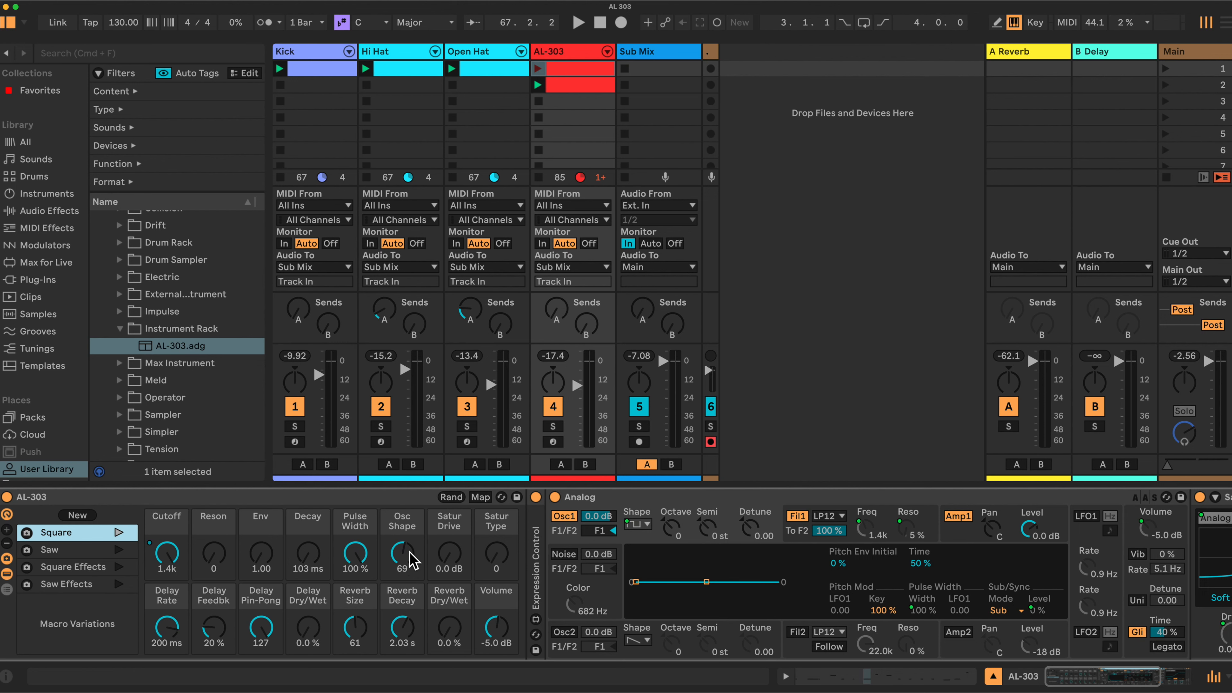
pyautogui.click(75, 549)
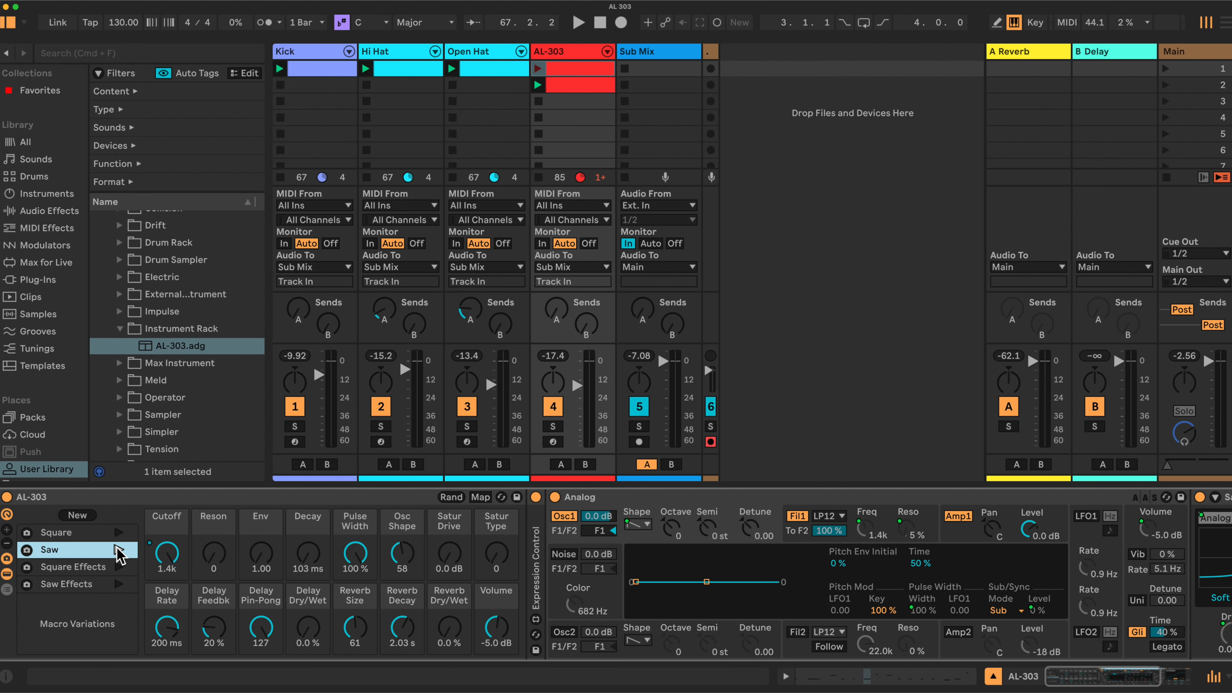
pyautogui.click(90, 539)
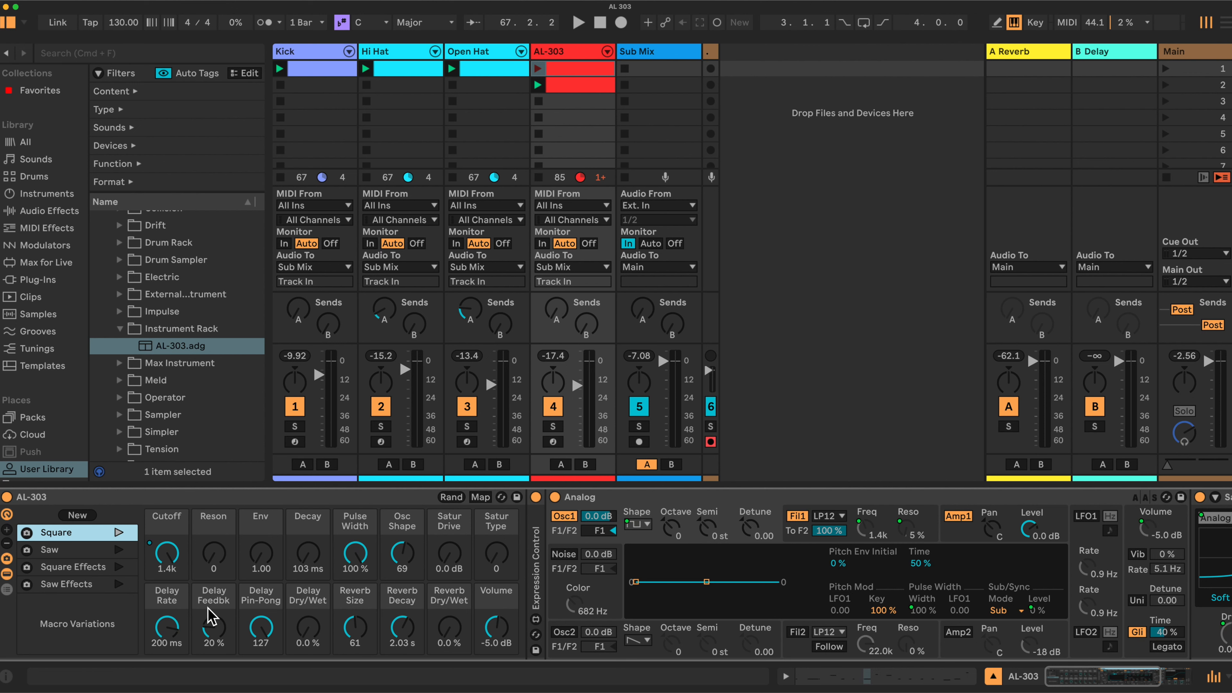
pyautogui.moveTo(166, 629); pyautogui.dragTo(167, 616)
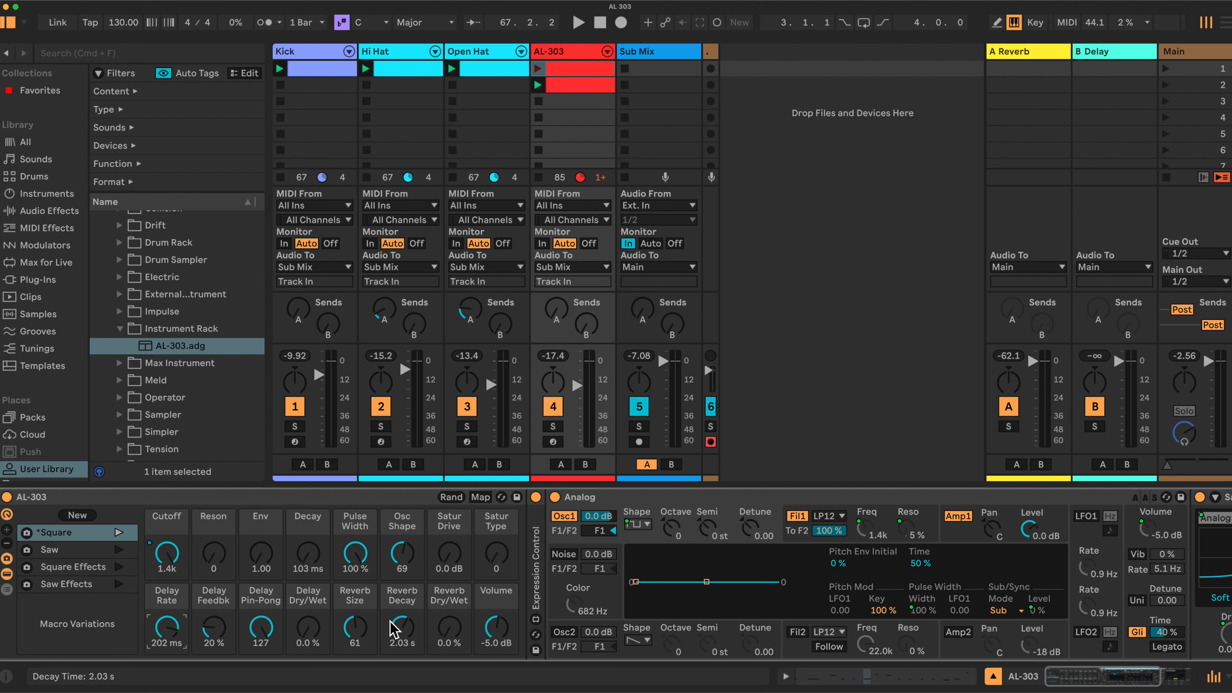
# Fold the Analog device to view the Saturator, unfold it again, and review the rack's macro mappings.
pyautogui.doubleClick(1053, 496)
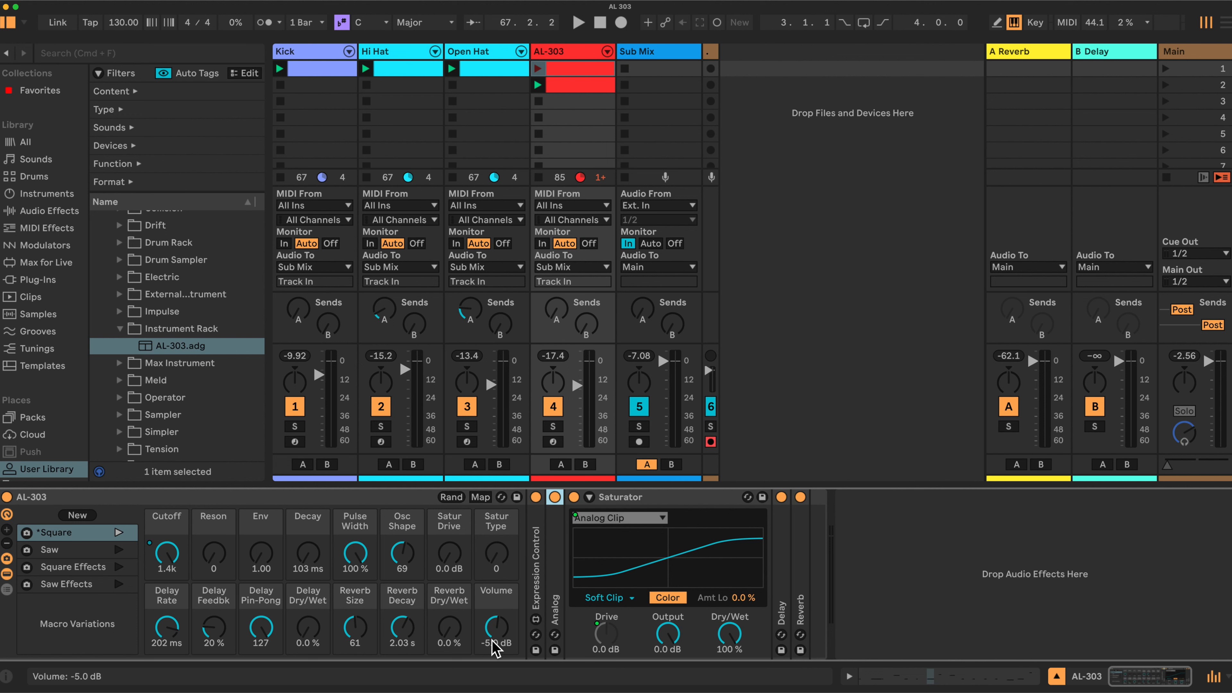
pyautogui.moveTo(495, 553)
pyautogui.mouseDown()
pyautogui.moveTo(495, 526)
pyautogui.moveTo(496, 553)
pyautogui.mouseUp()
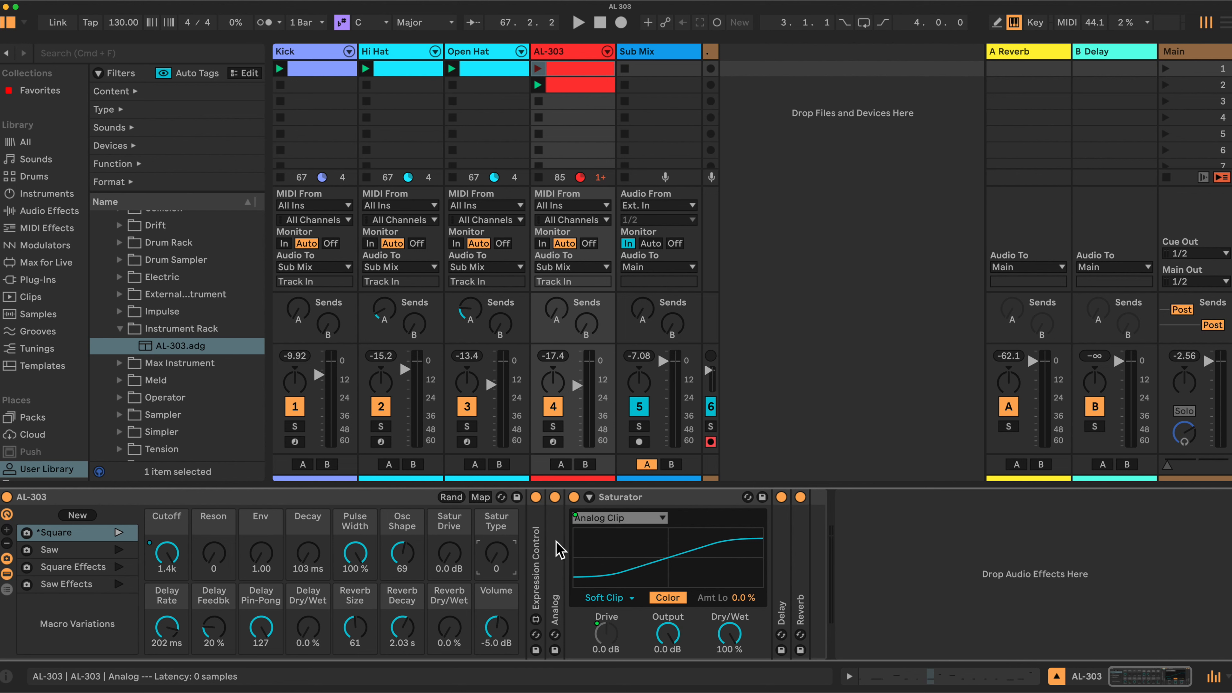
pyautogui.doubleClick(559, 550)
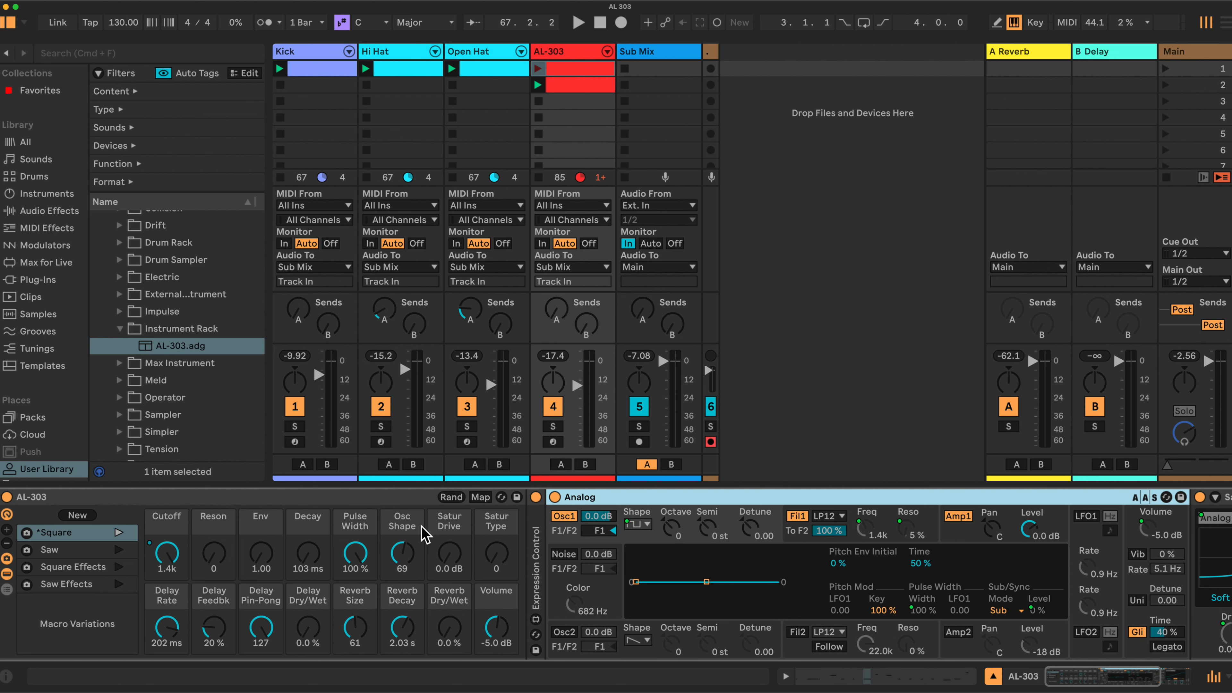
pyautogui.click(480, 497)
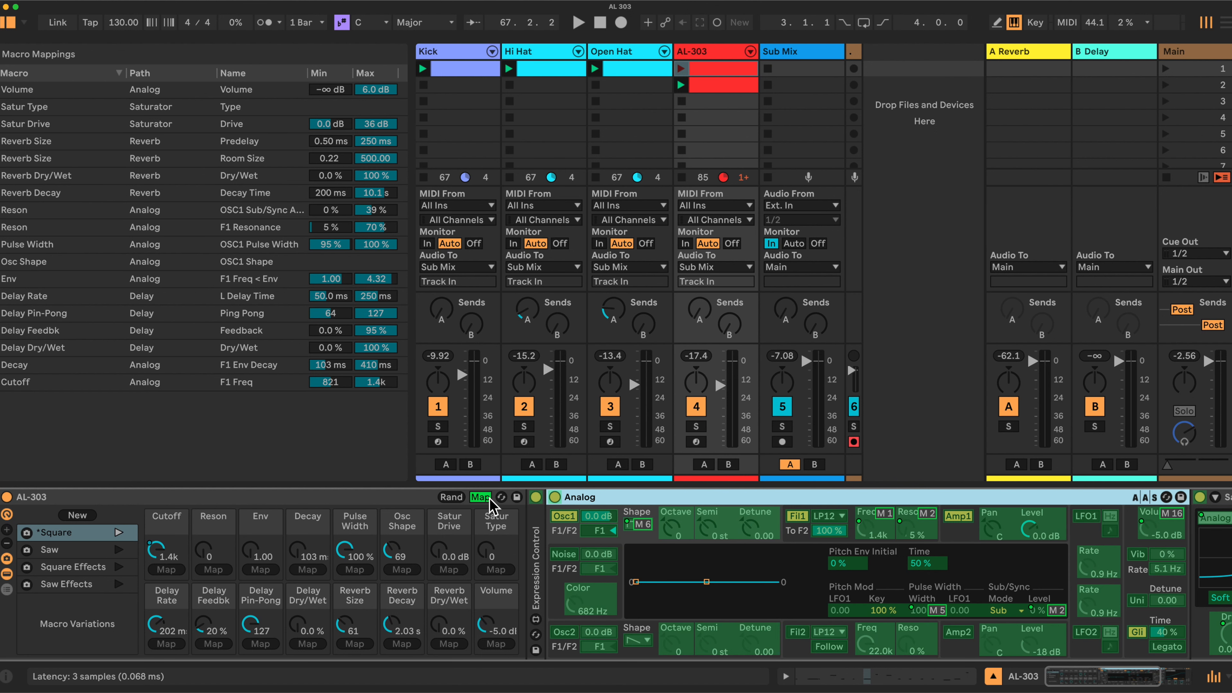
pyautogui.click(478, 496)
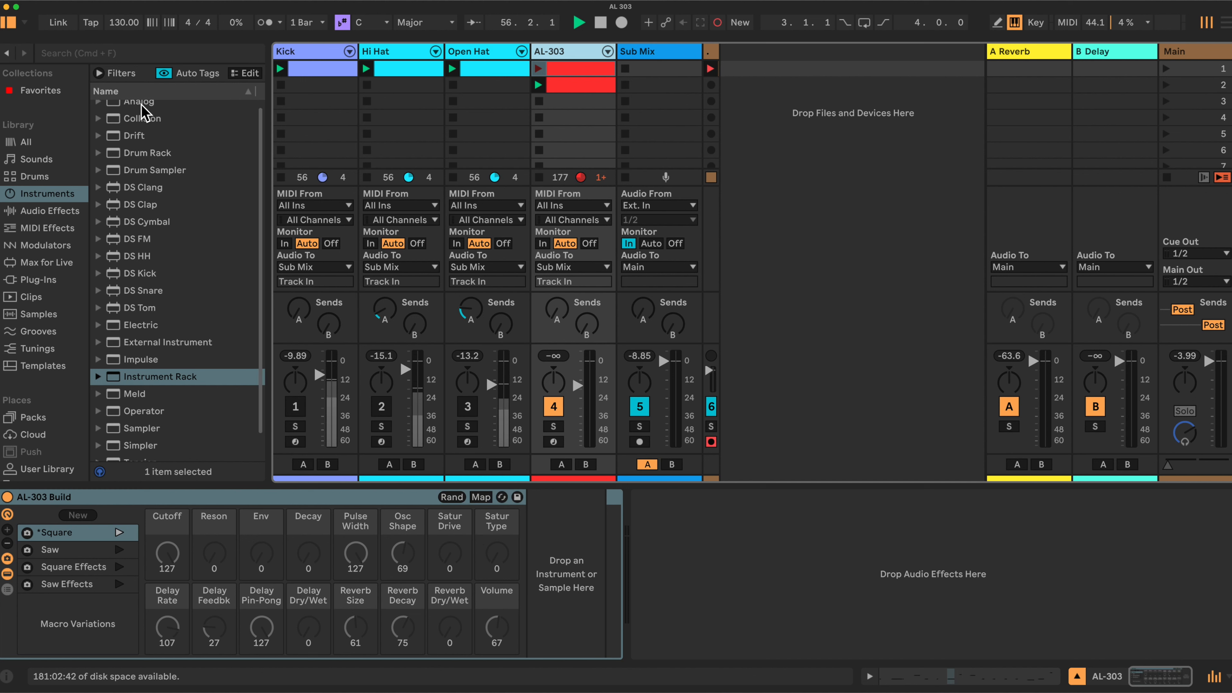
# Insert an Analog instrument into the empty AL-303 Build rack and mute the AL-303 track.
pyautogui.moveTo(138, 108); pyautogui.dragTo(569, 564)
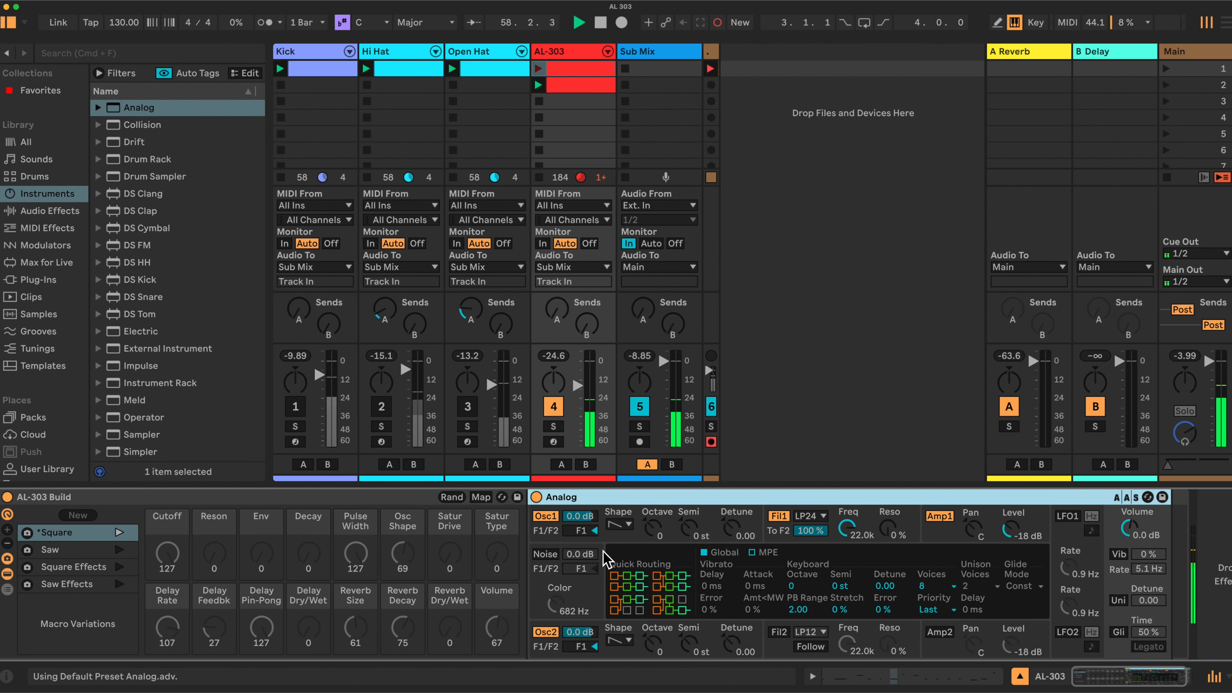
pyautogui.click(554, 408)
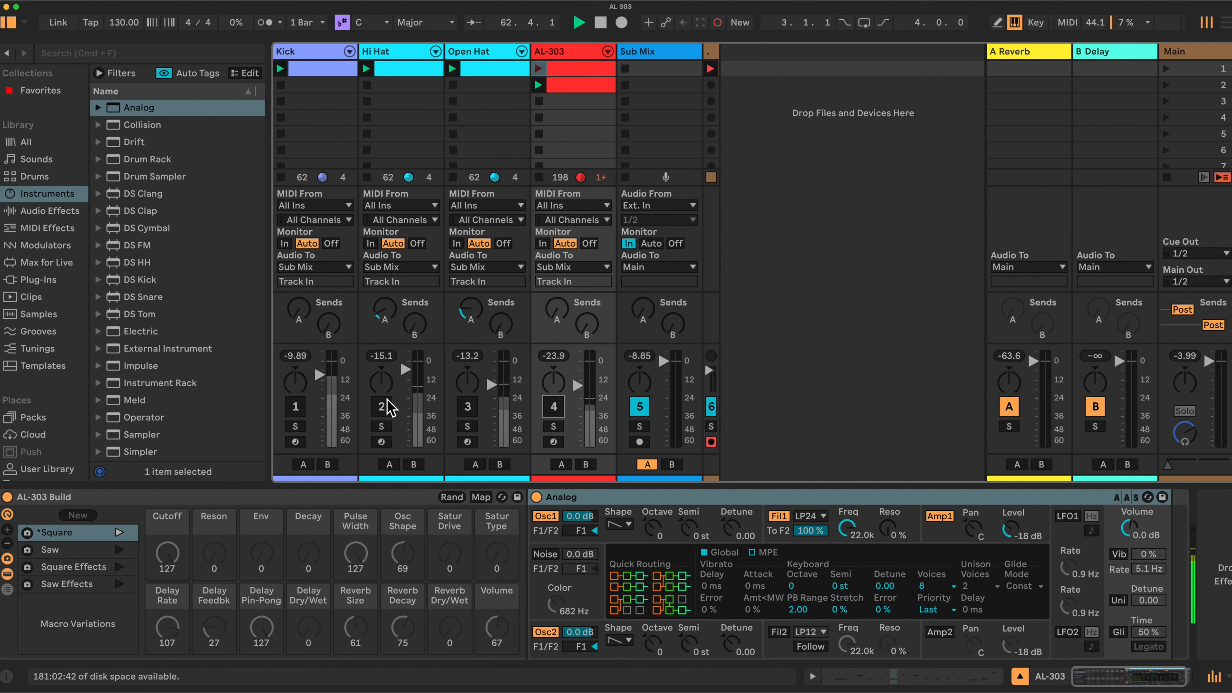
# Find Delay among the audio effects and place it after Analog in the rack.
pyautogui.scroll(-2, 161, 202)
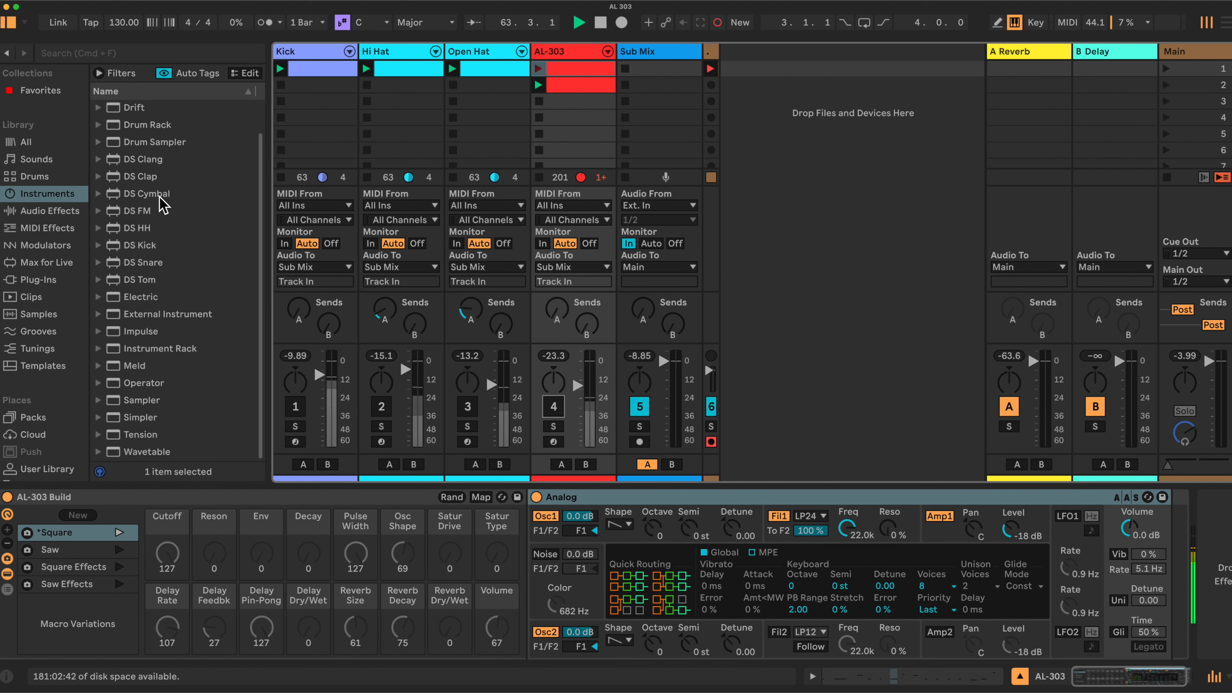
pyautogui.click(39, 210)
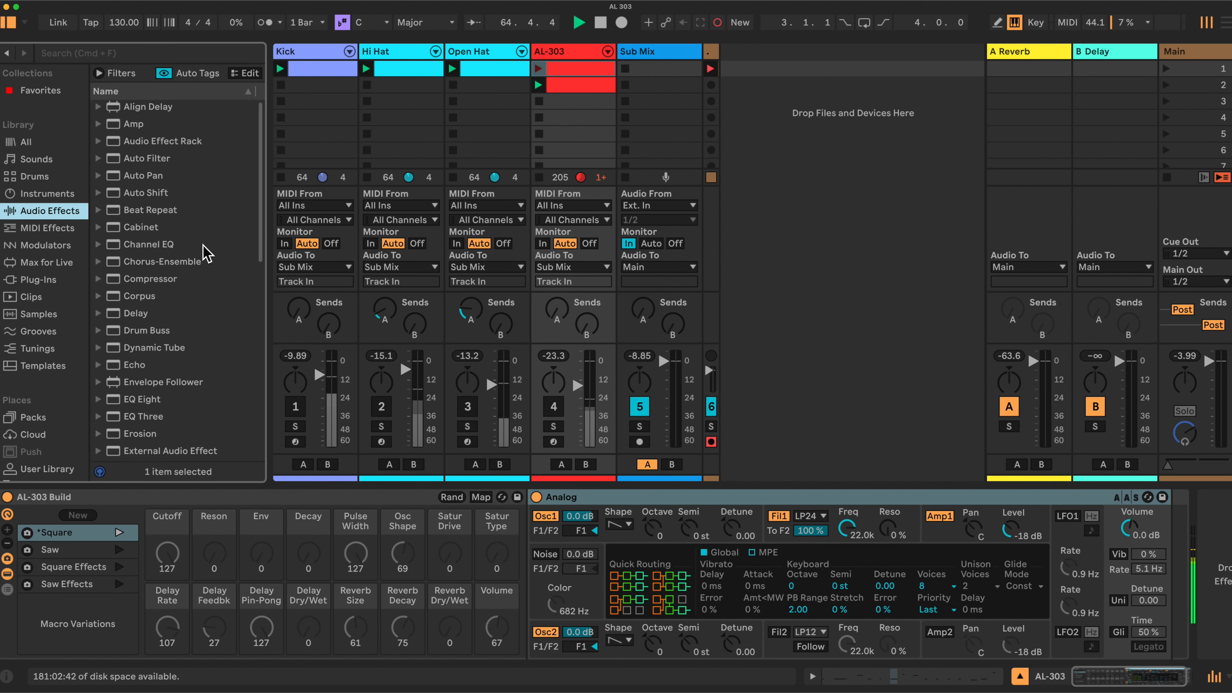
pyautogui.scroll(-4, 204, 194)
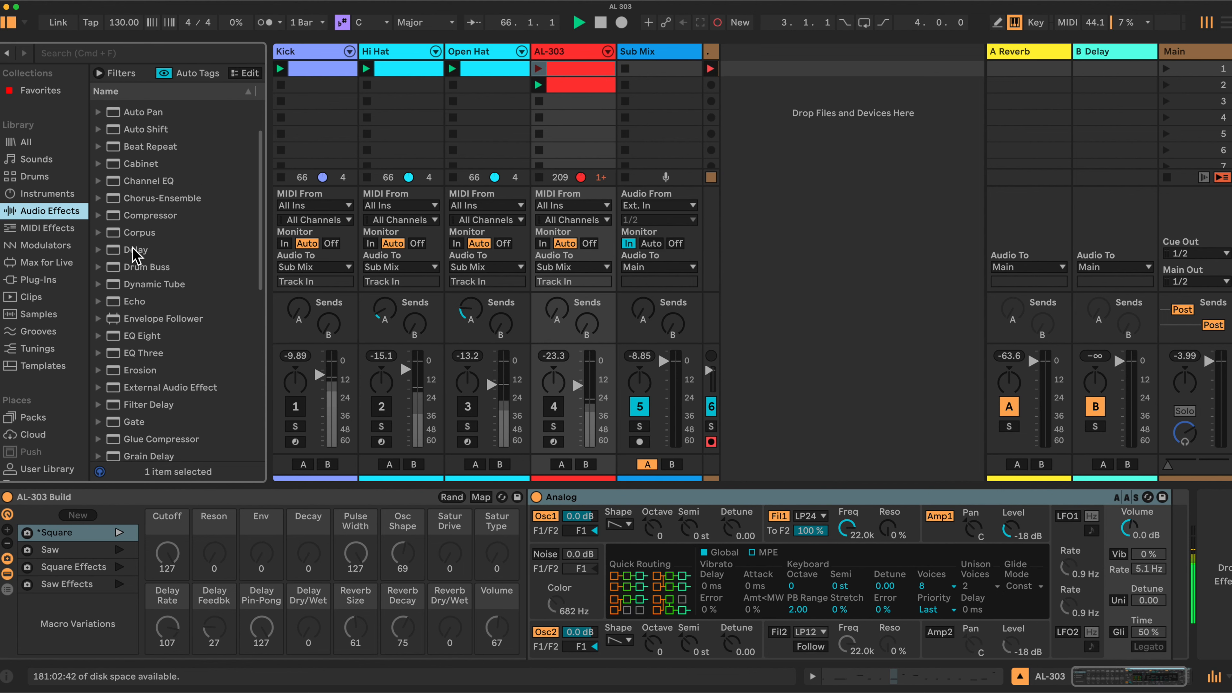
pyautogui.click(134, 248)
pyautogui.moveTo(1170, 552); pyautogui.dragTo(1172, 553)
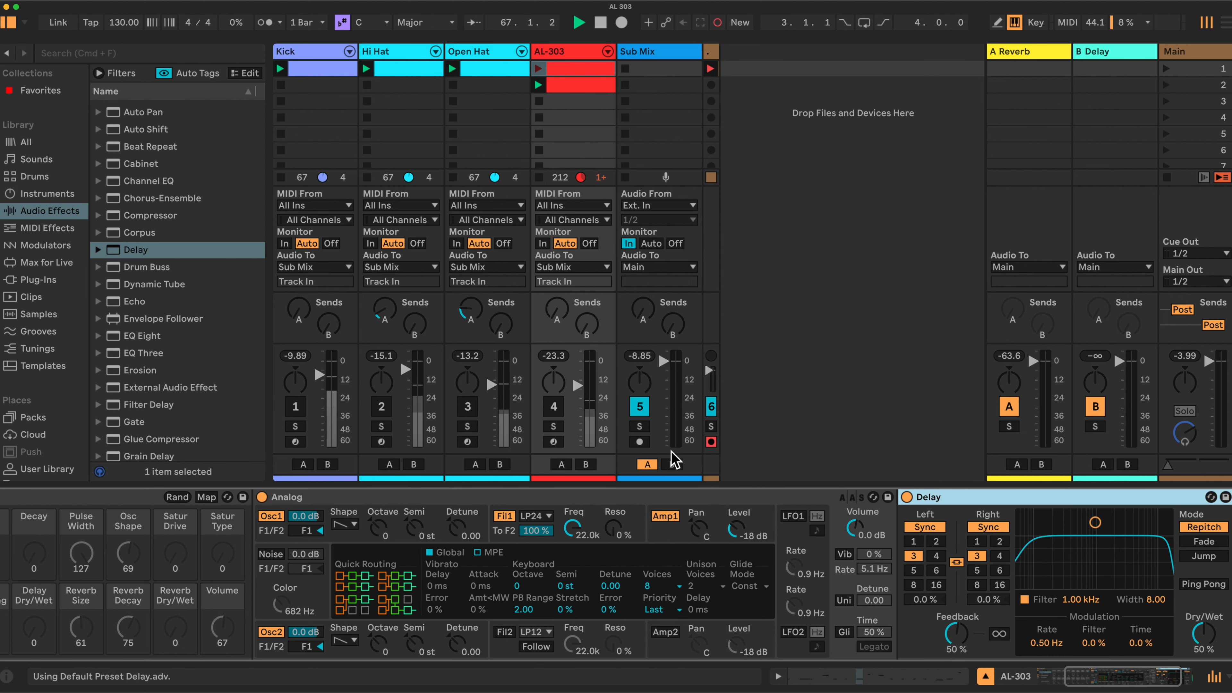
# Place a Reverb effect after the Delay and fold both effects in the device chain.
pyautogui.scroll(-3, 170, 286)
pyautogui.scroll(-10, 167, 291)
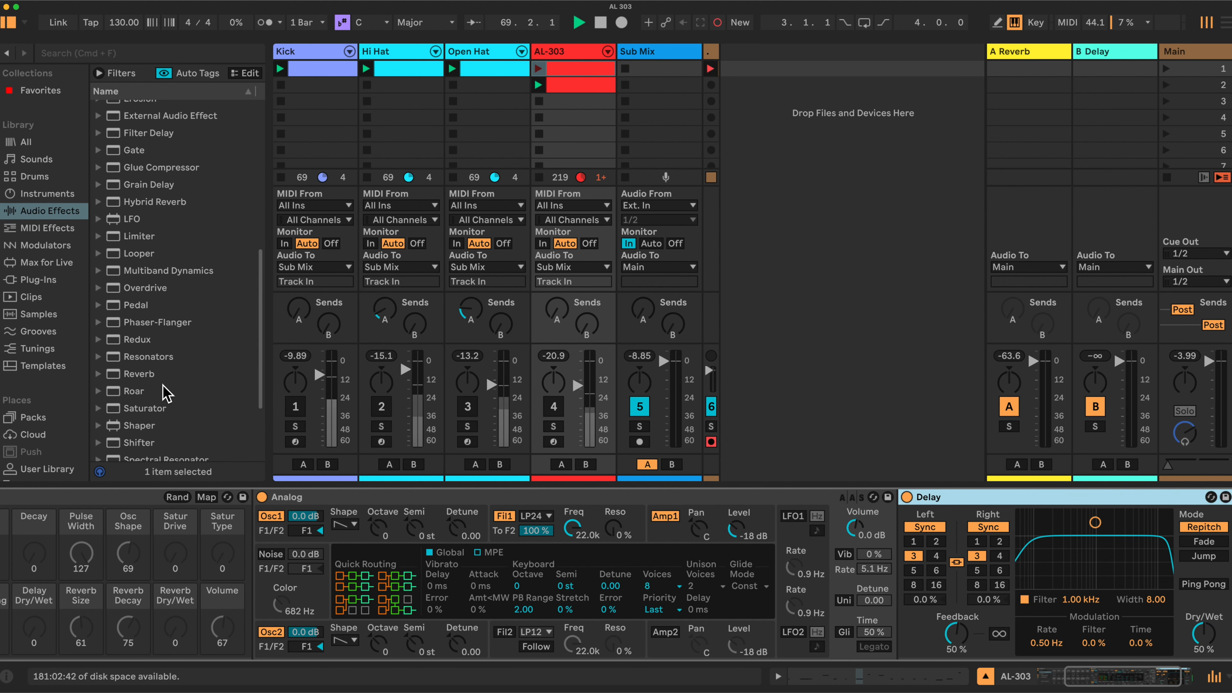
pyautogui.moveTo(160, 374); pyautogui.dragTo(1114, 569)
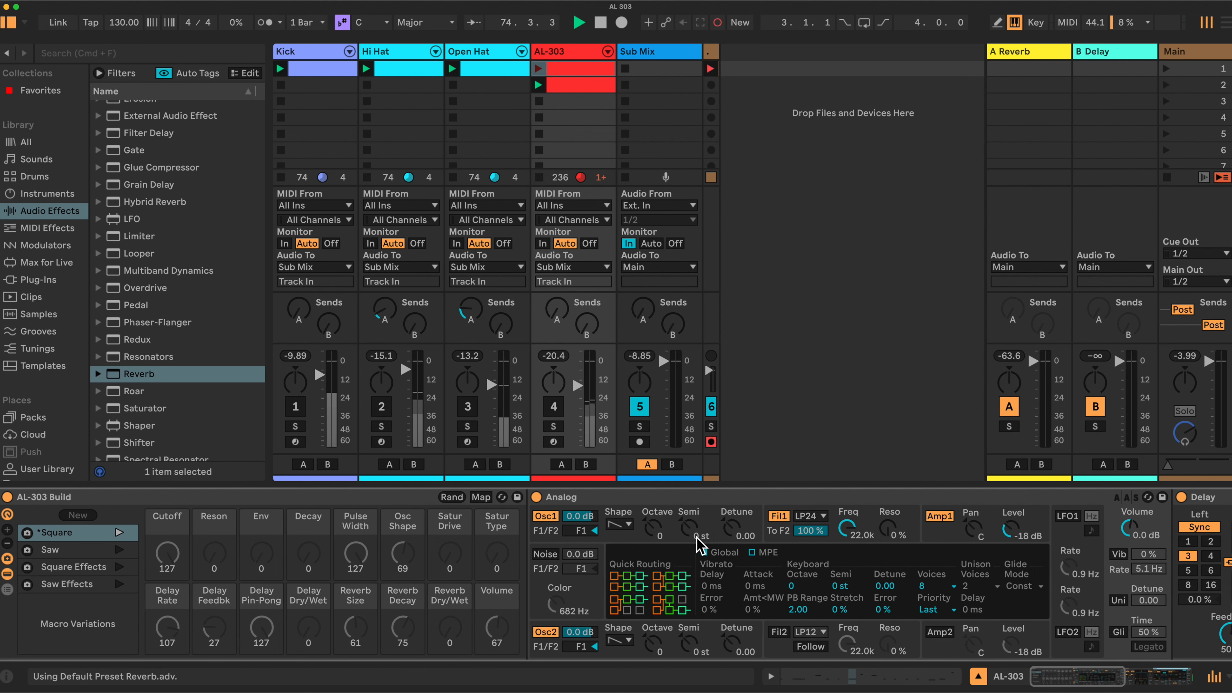
pyautogui.doubleClick(919, 497)
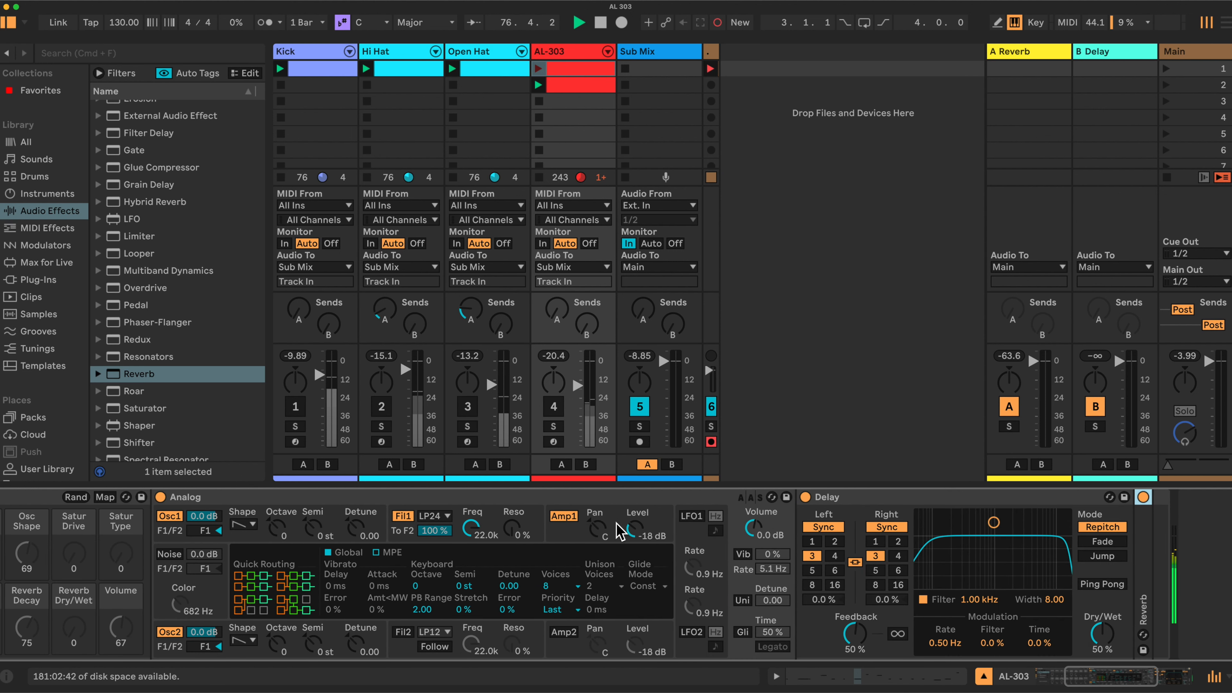
pyautogui.doubleClick(915, 500)
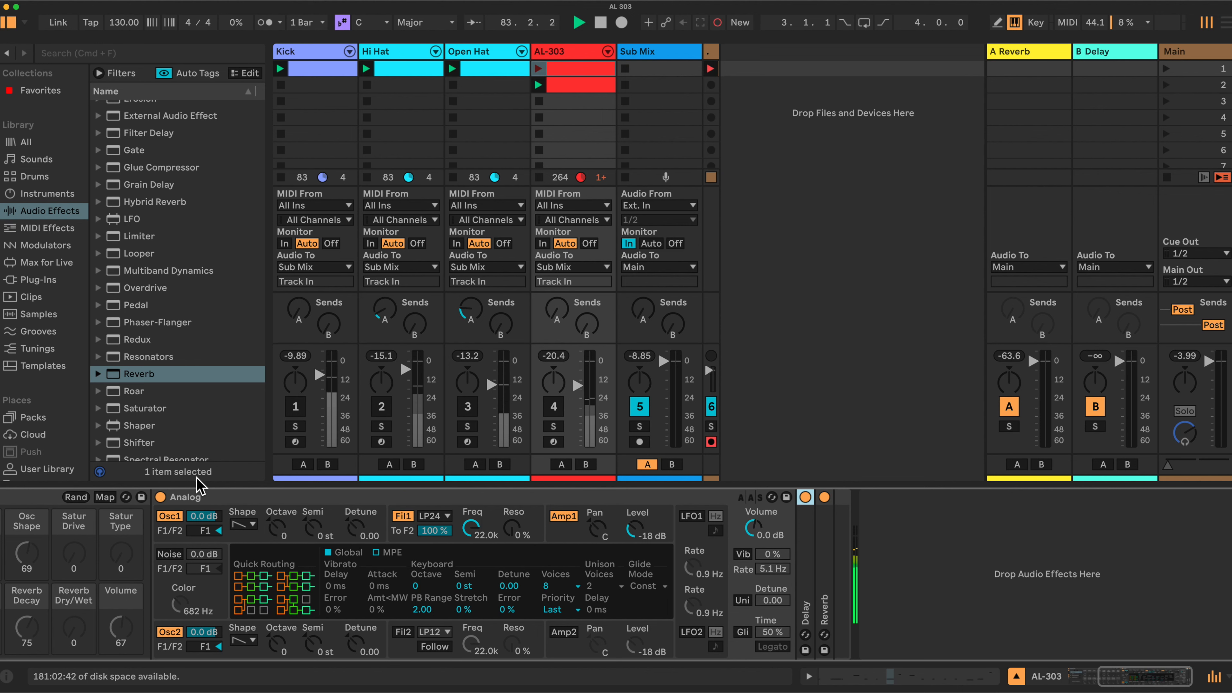
# Insert a Saturator effect between Analog and the folded Delay.
pyautogui.scroll(-3, 175, 359)
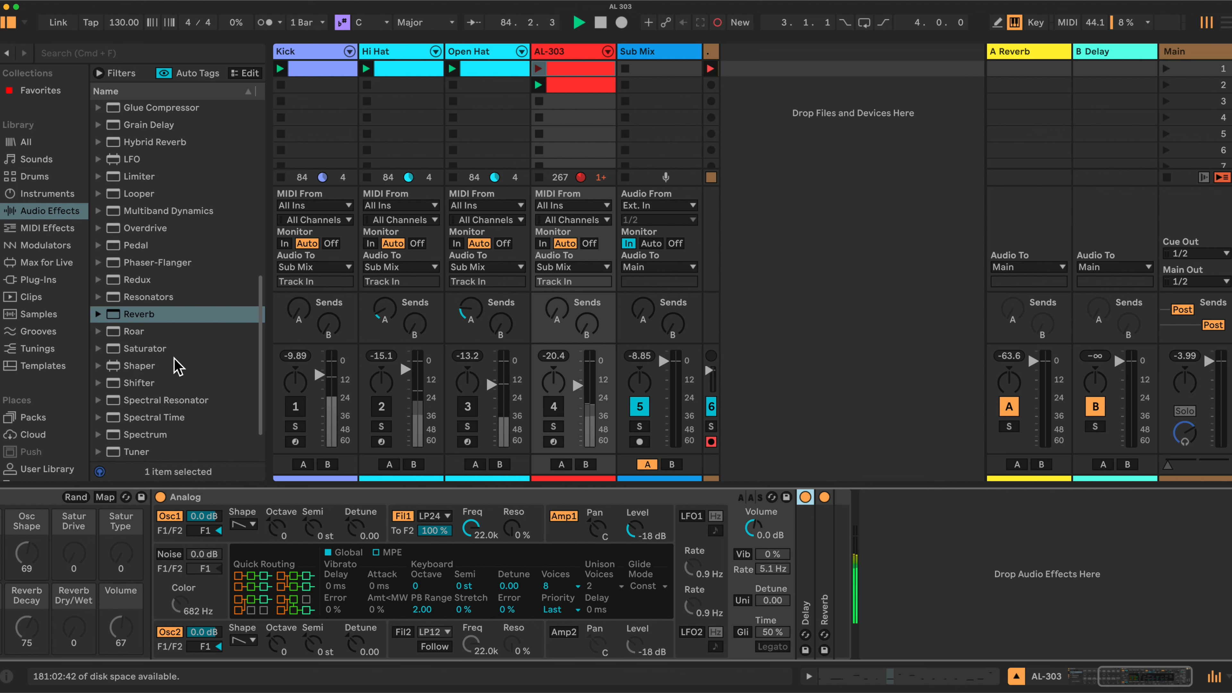
pyautogui.click(140, 346)
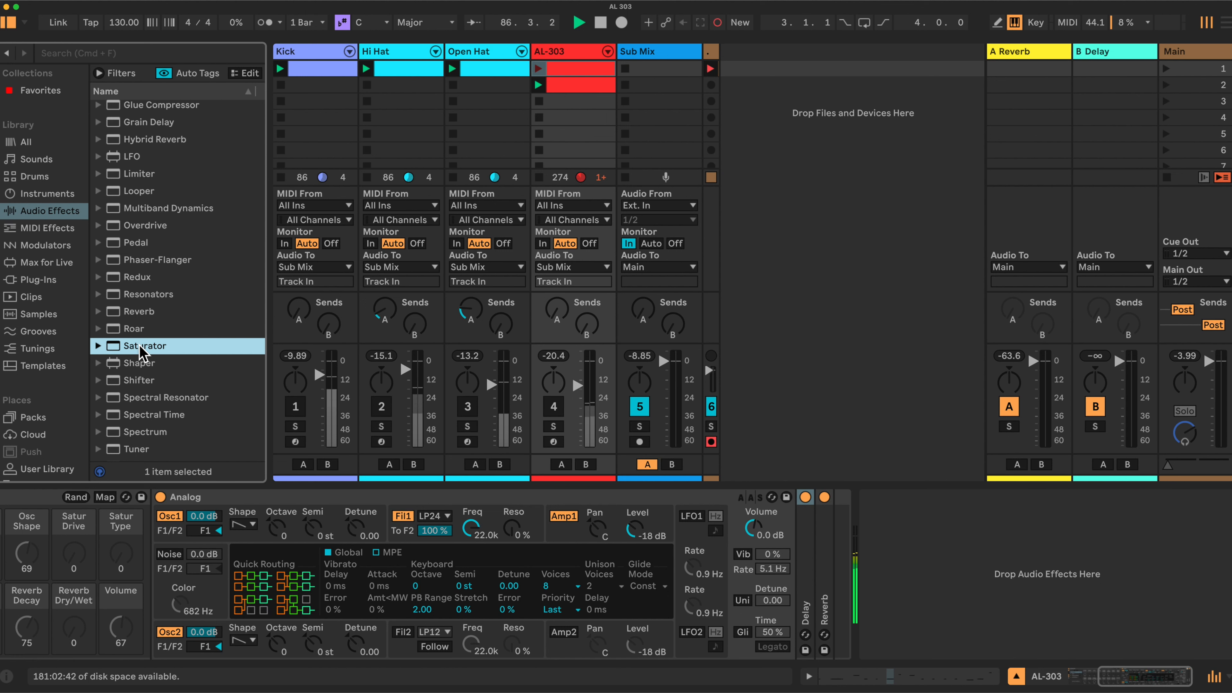
pyautogui.moveTo(138, 350); pyautogui.dragTo(798, 591)
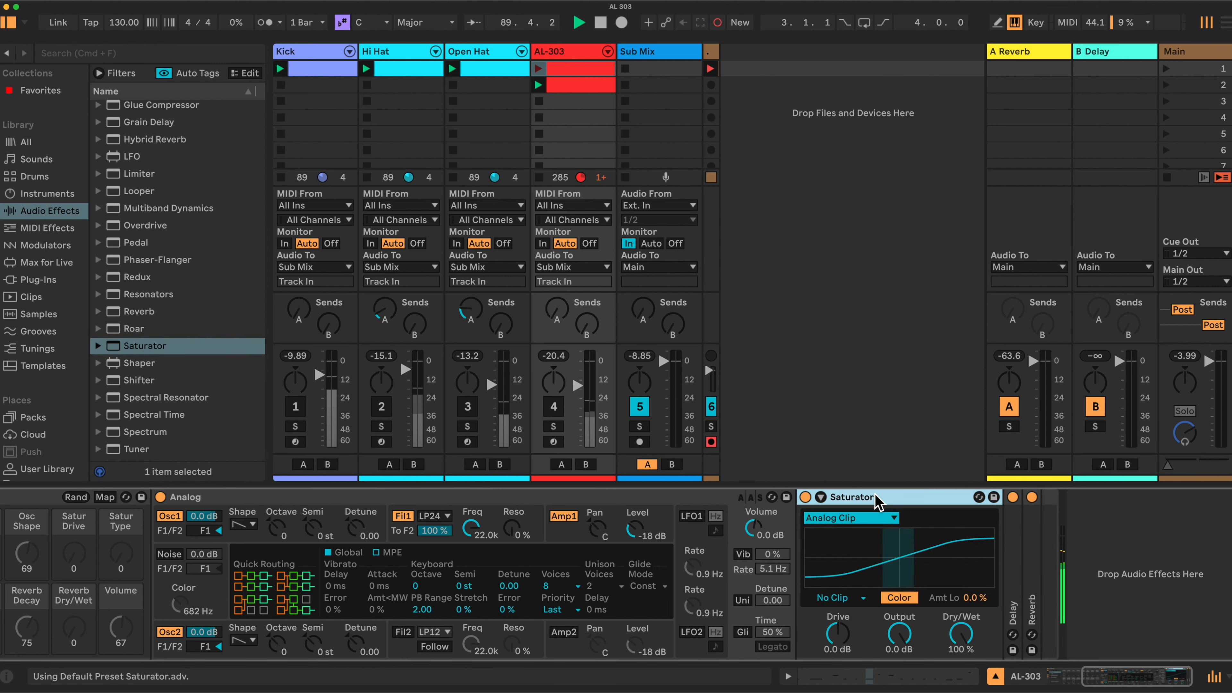
# Fold the Saturator, insert an Expression Control MIDI effect before Analog, and fold it too.
pyautogui.doubleClick(890, 502)
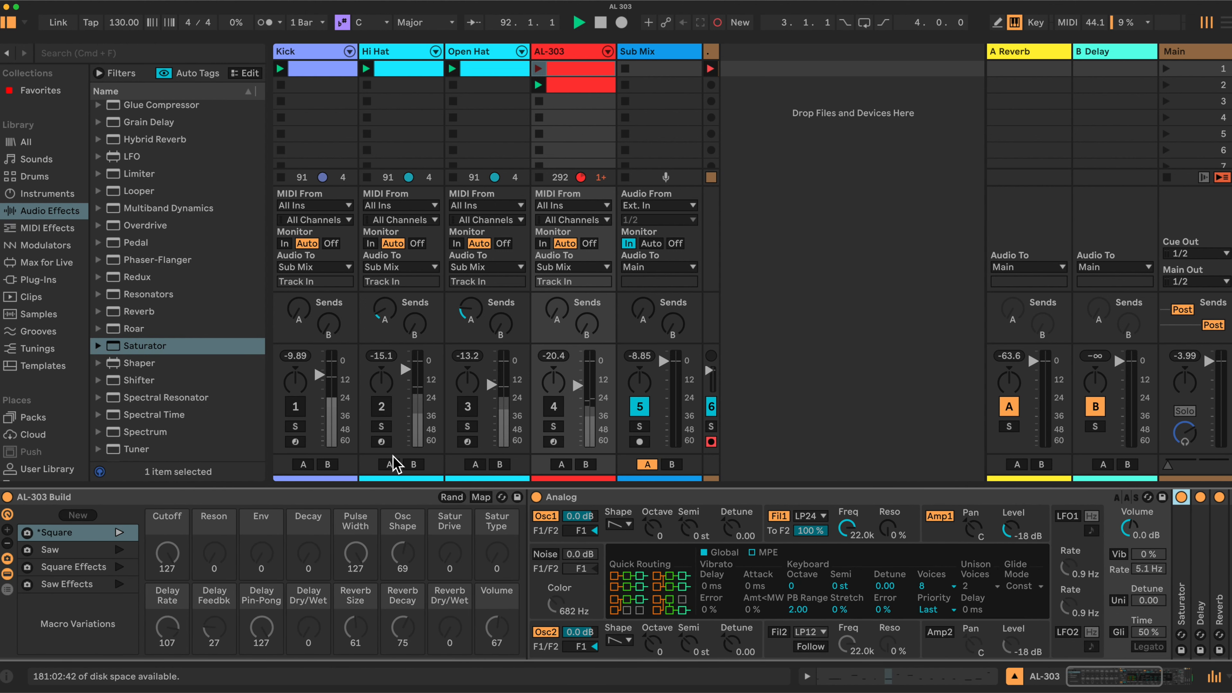
pyautogui.click(41, 228)
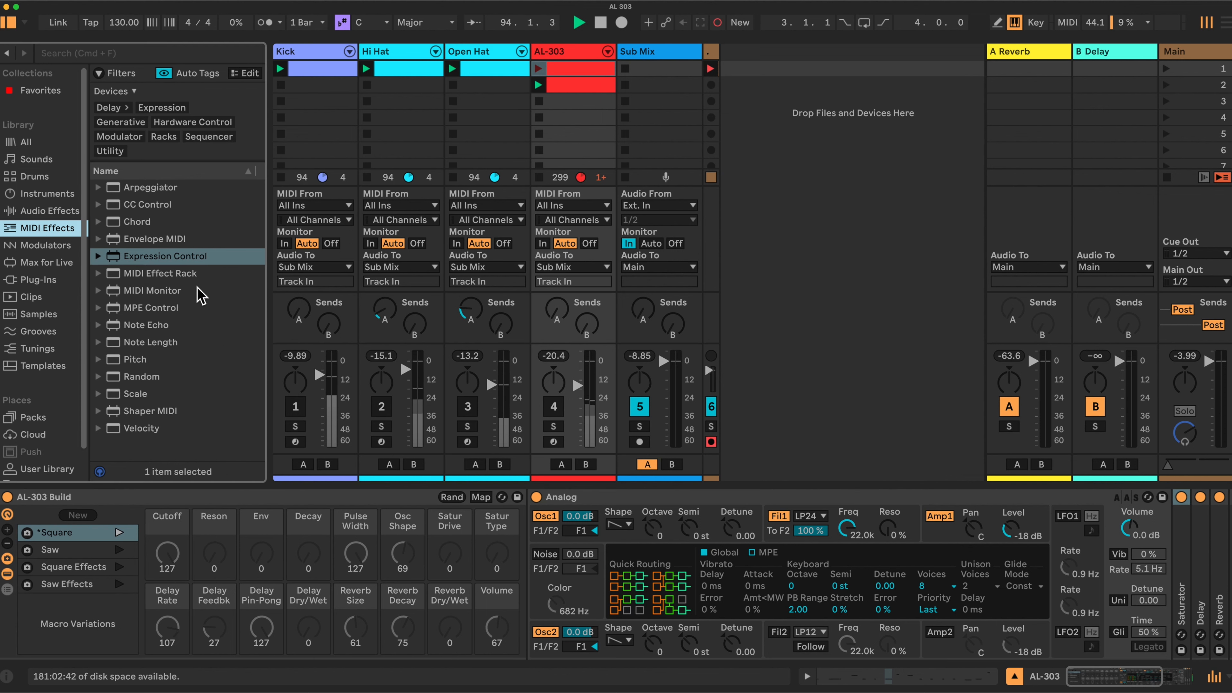
pyautogui.moveTo(148, 264)
pyautogui.mouseDown()
pyautogui.moveTo(493, 349)
pyautogui.moveTo(533, 561)
pyautogui.mouseUp()
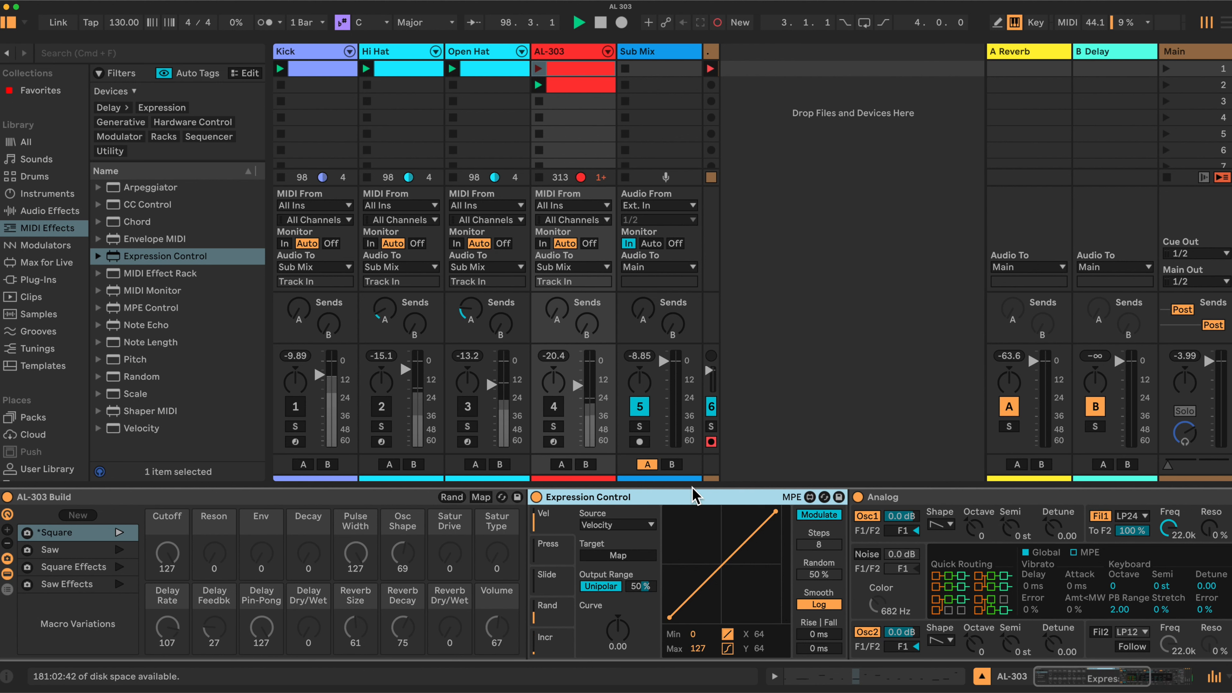
pyautogui.doubleClick(652, 498)
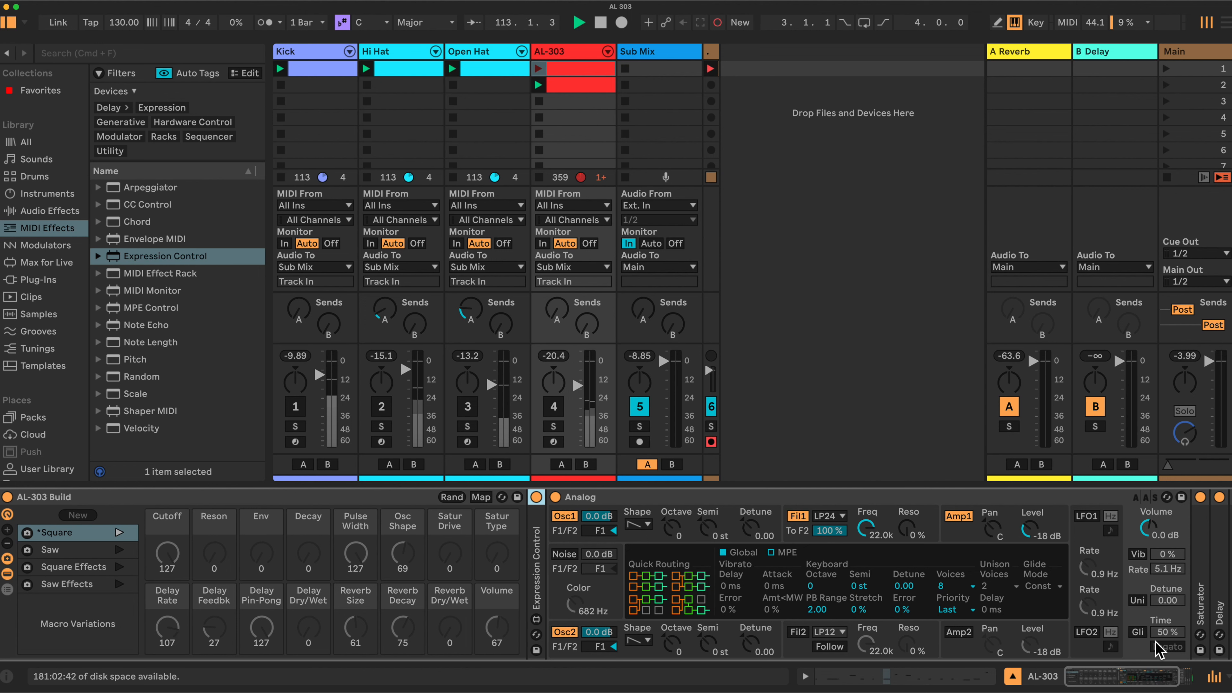
# Enable Analog's glide with a 40% time and Legato, and set its keyboard voices to Mono.
pyautogui.click(1137, 631)
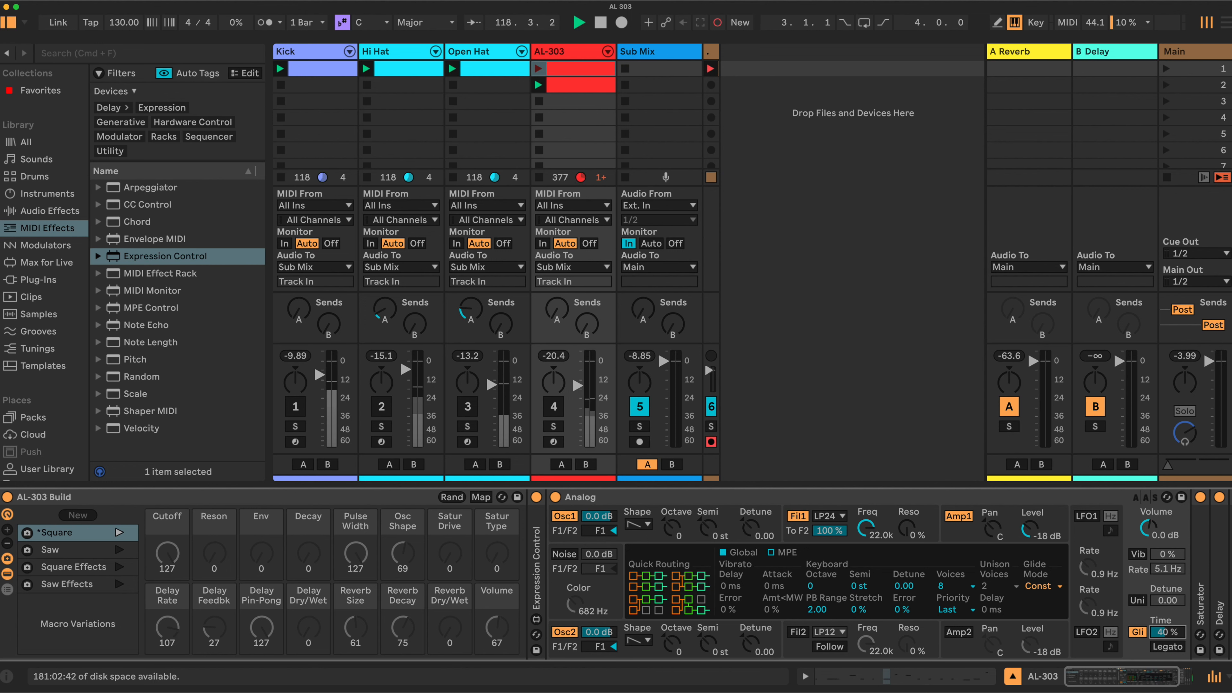
pyautogui.click(1168, 647)
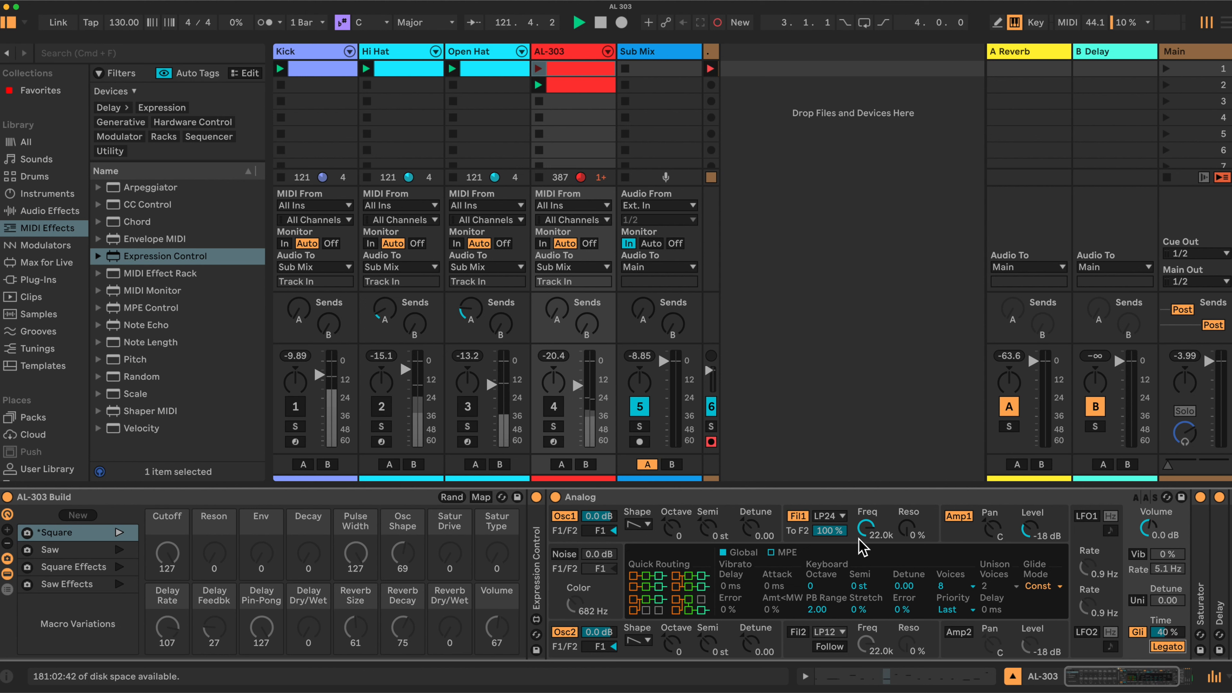
pyautogui.click(974, 587)
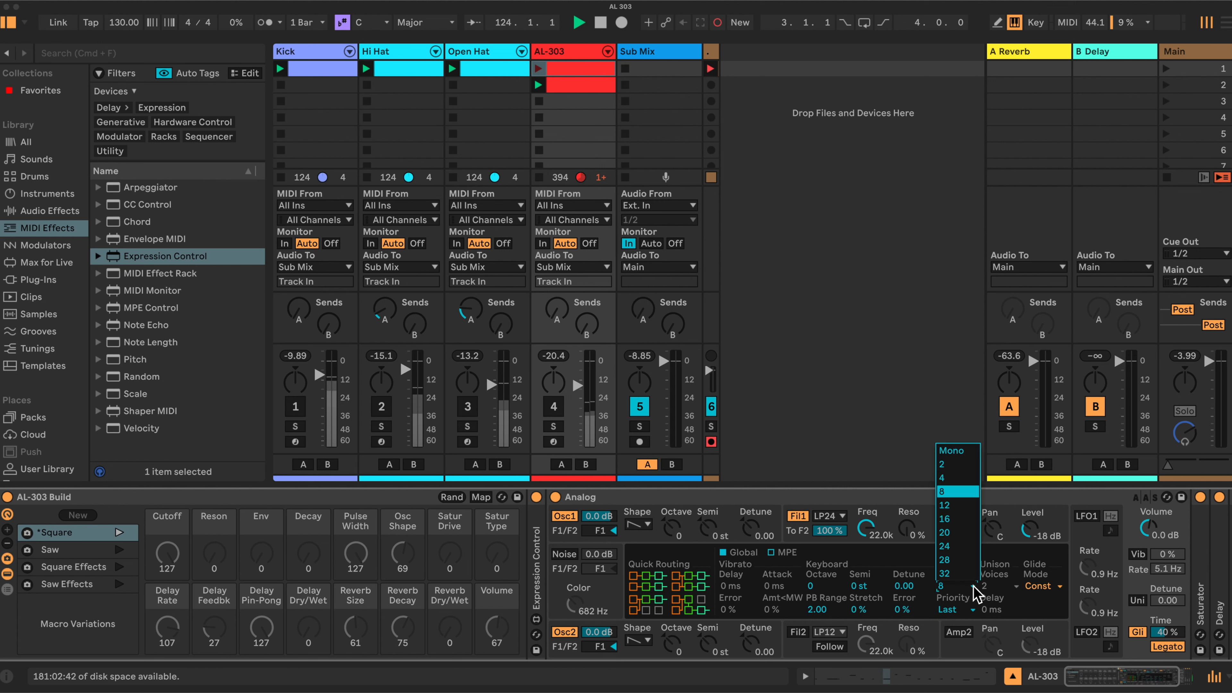
pyautogui.click(951, 454)
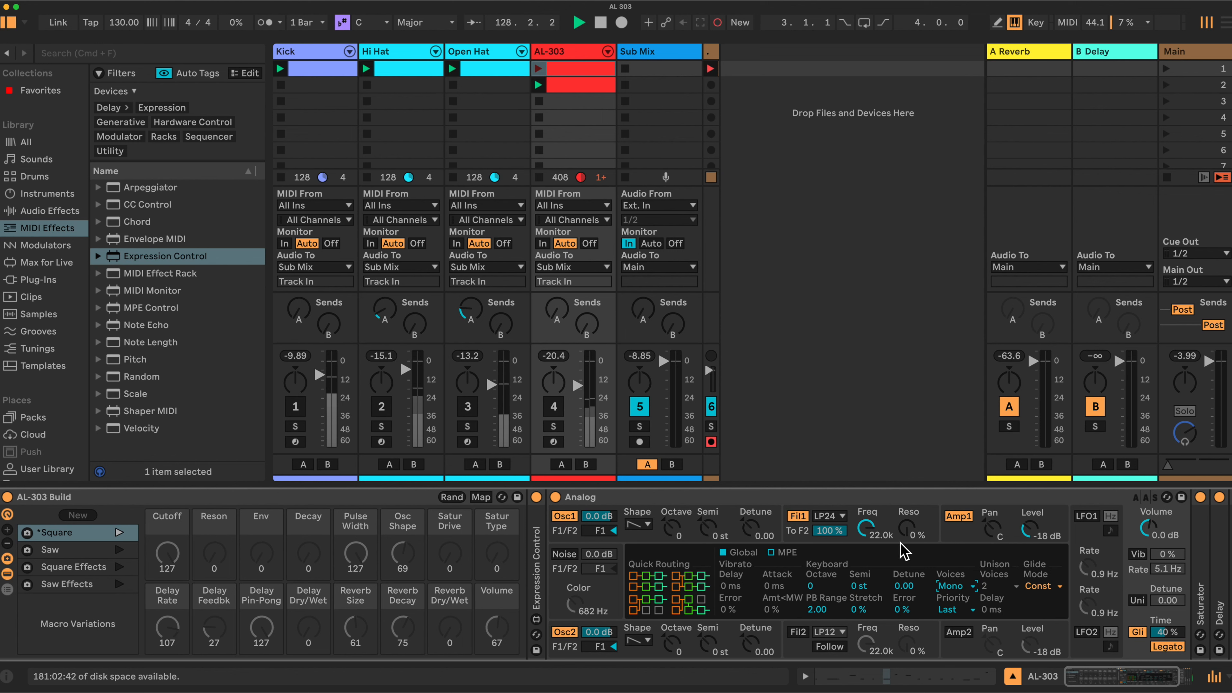
# Show Analog's Osc1 settings and map the Osc1 shape to the Osc Shape macro.
pyautogui.click(703, 529)
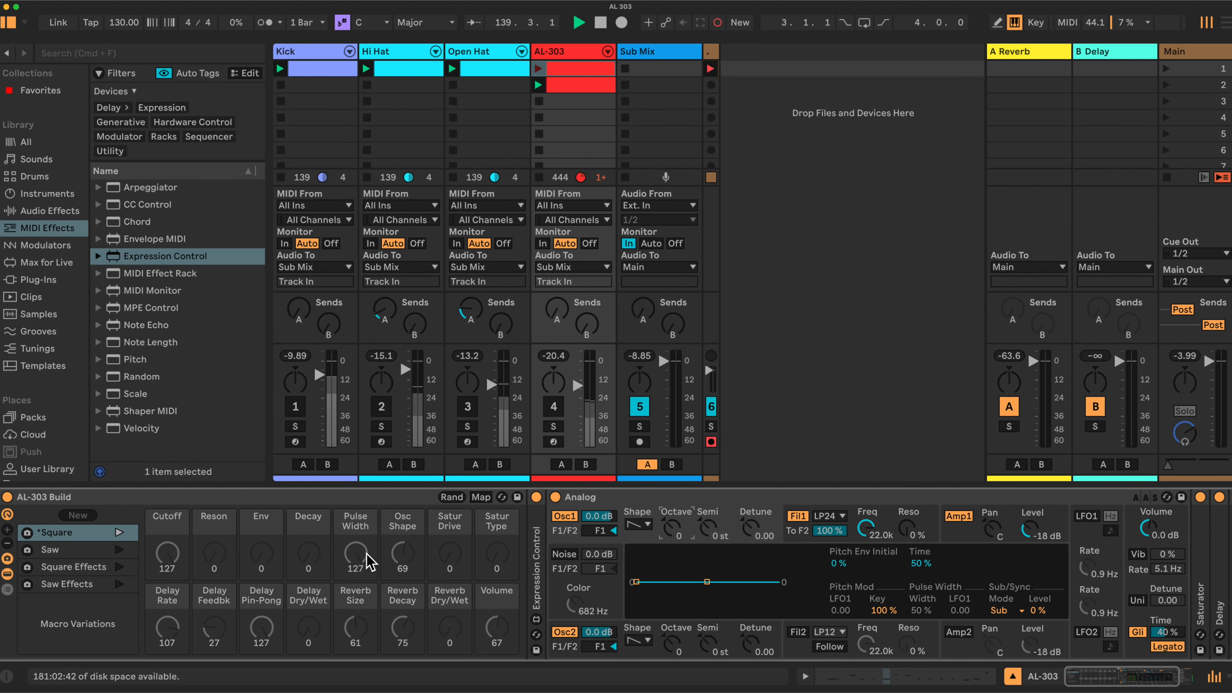
pyautogui.click(481, 497)
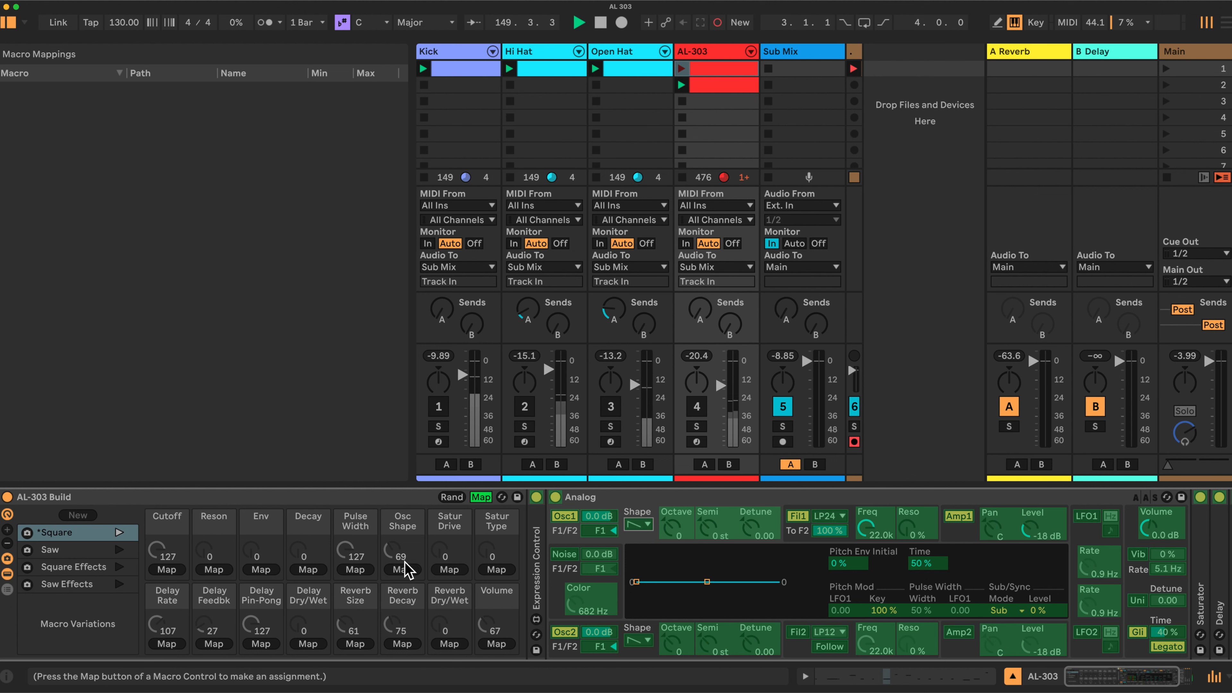
pyautogui.click(402, 571)
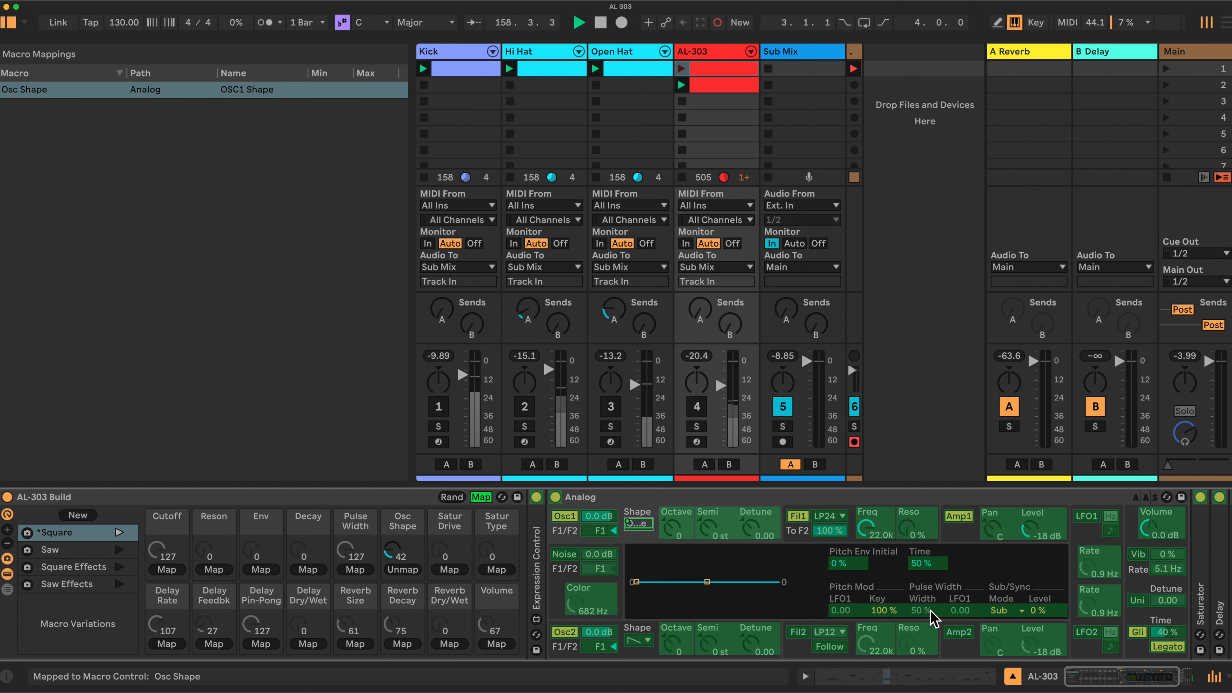
# Map Osc1's pulse width to the Pulse Width macro with a minimum of 95%.
pyautogui.click(919, 611)
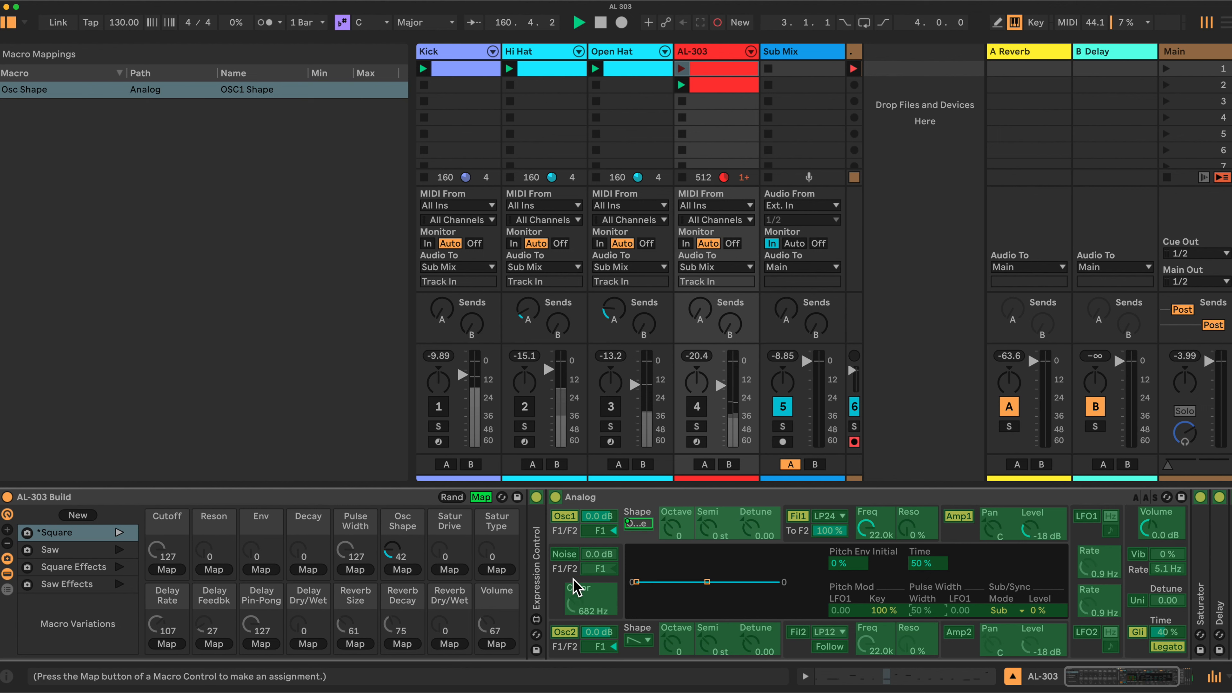
pyautogui.click(377, 541)
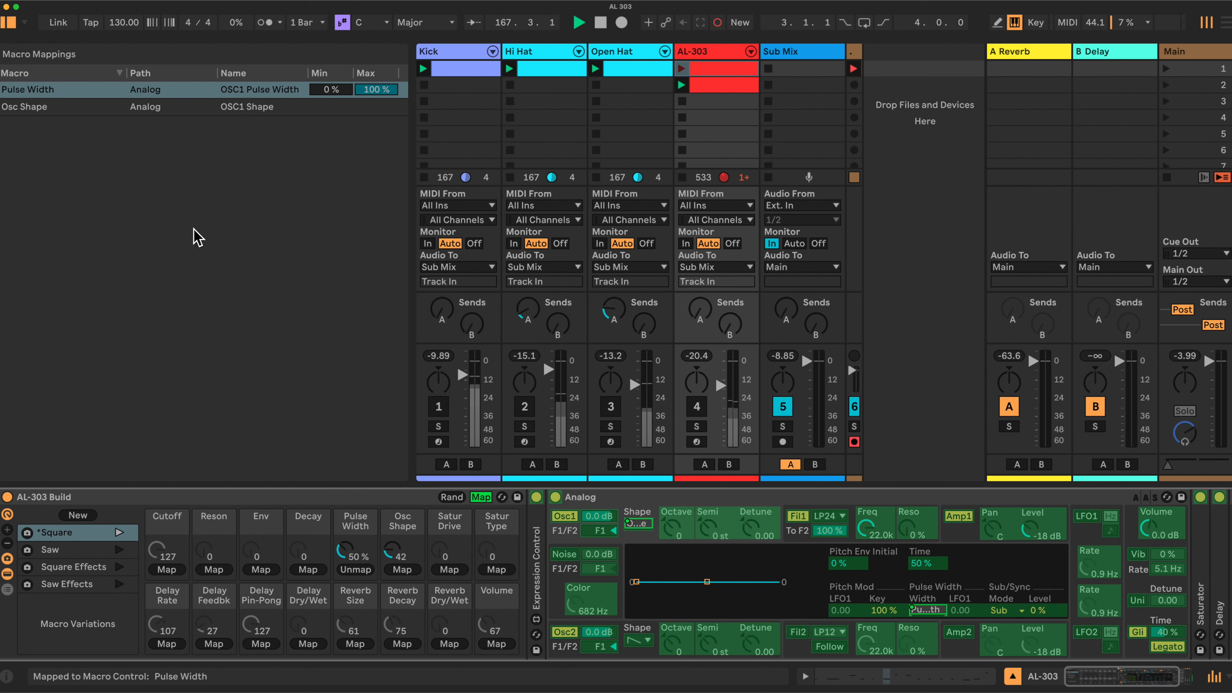
pyautogui.moveTo(333, 90); pyautogui.dragTo(333, 29)
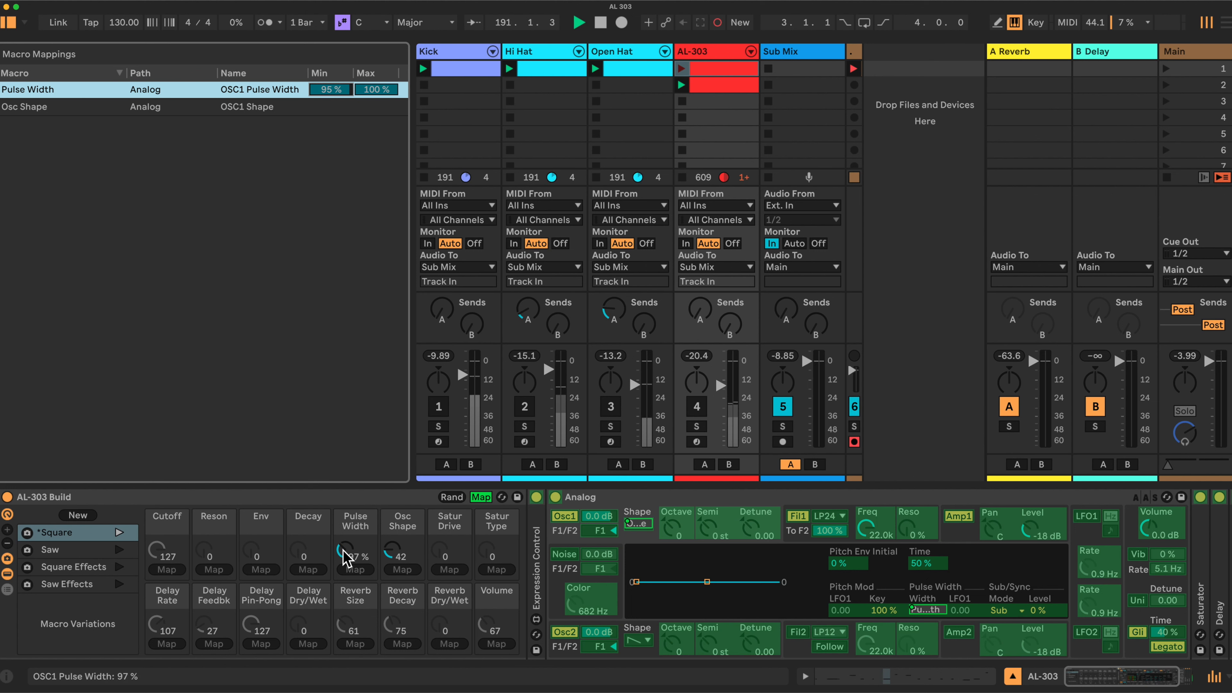
# Map Osc1's Sub/Sync level to the Reson macro and limit its maximum to 39%.
pyautogui.click(215, 520)
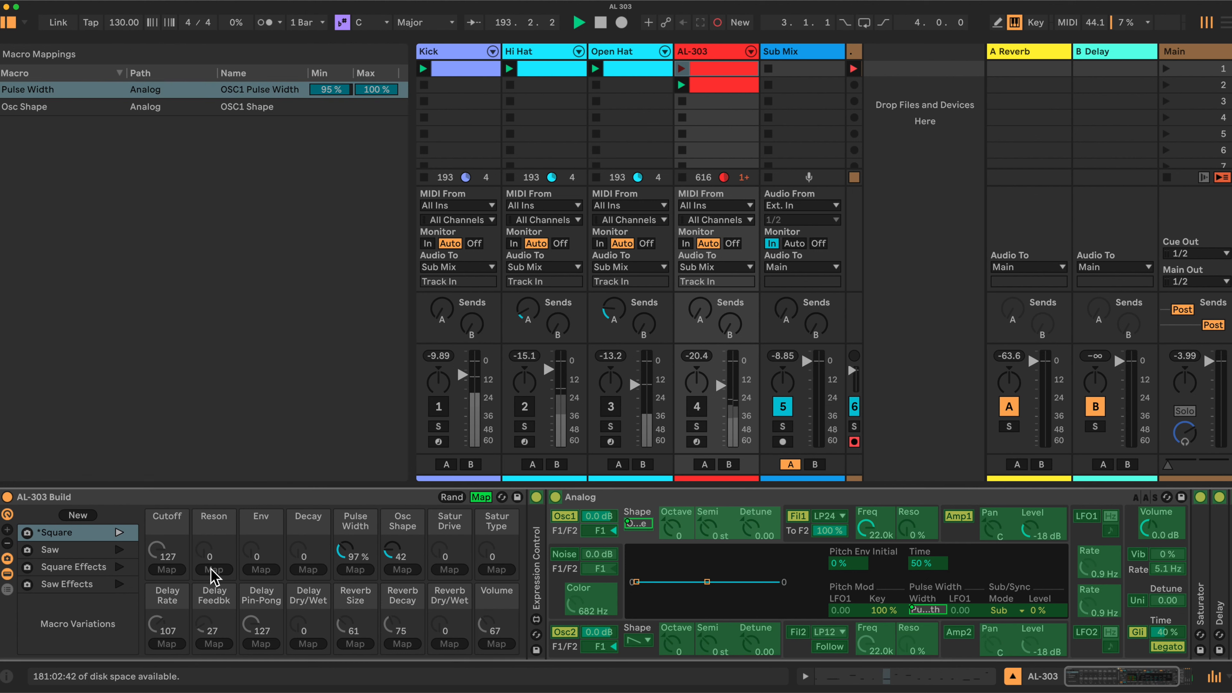
pyautogui.click(1039, 613)
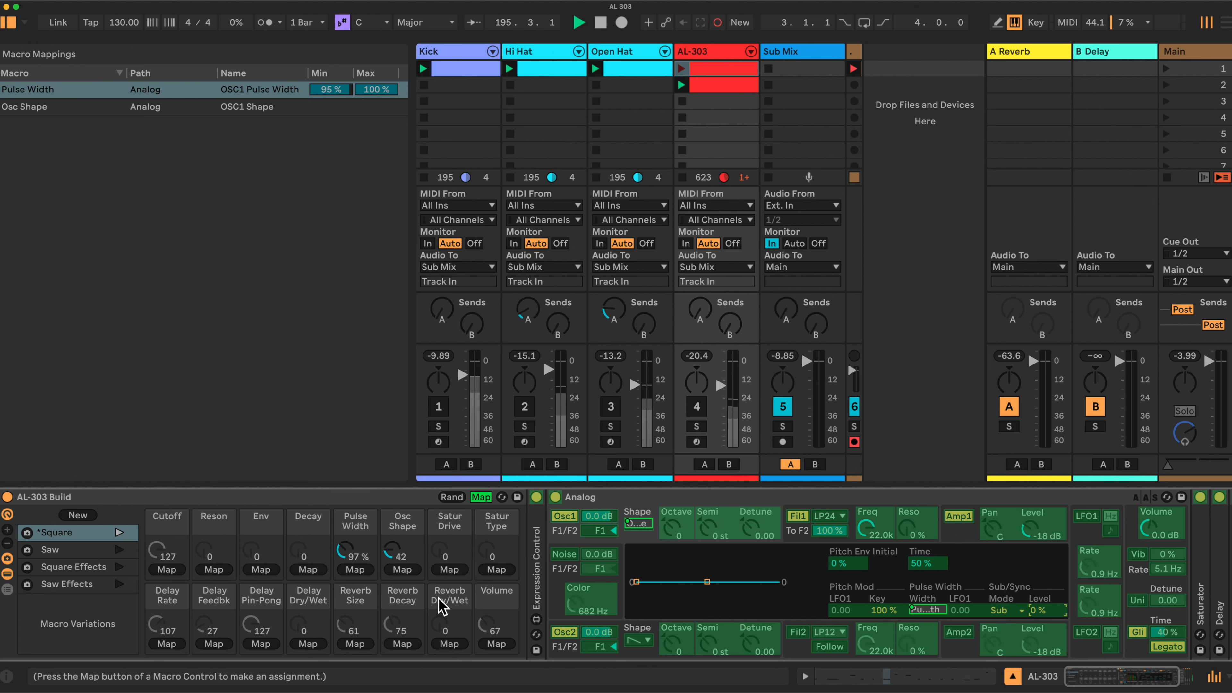
pyautogui.click(213, 569)
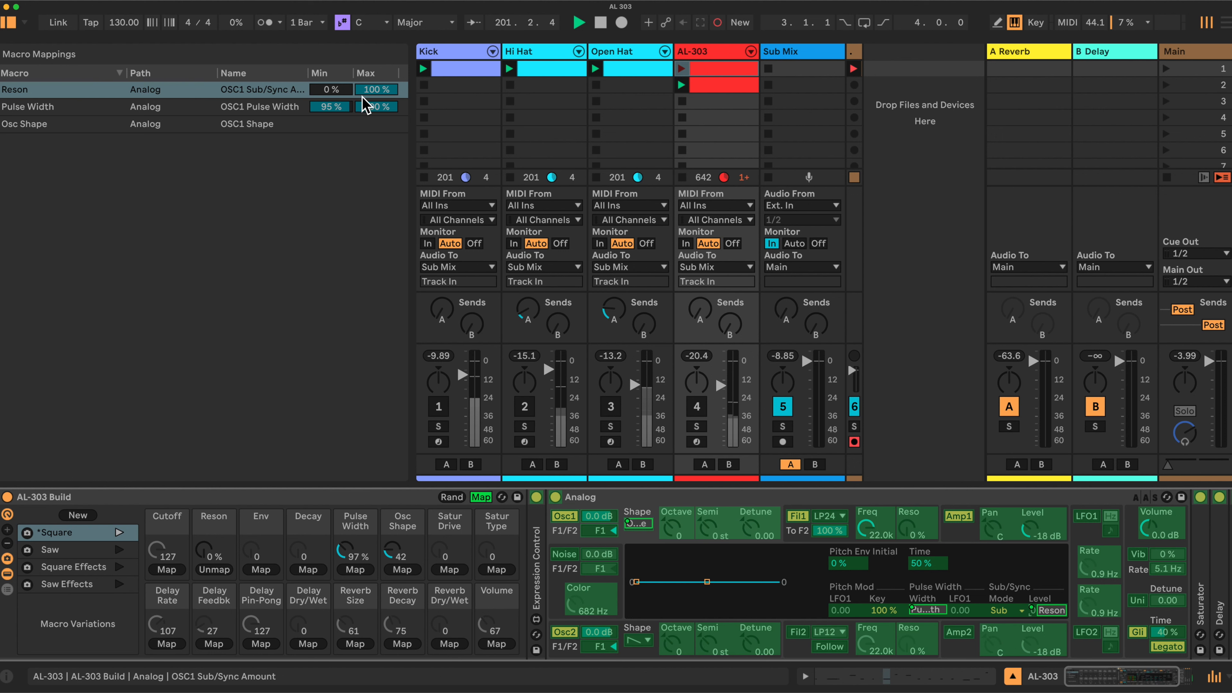
pyautogui.moveTo(377, 90); pyautogui.dragTo(376, 107)
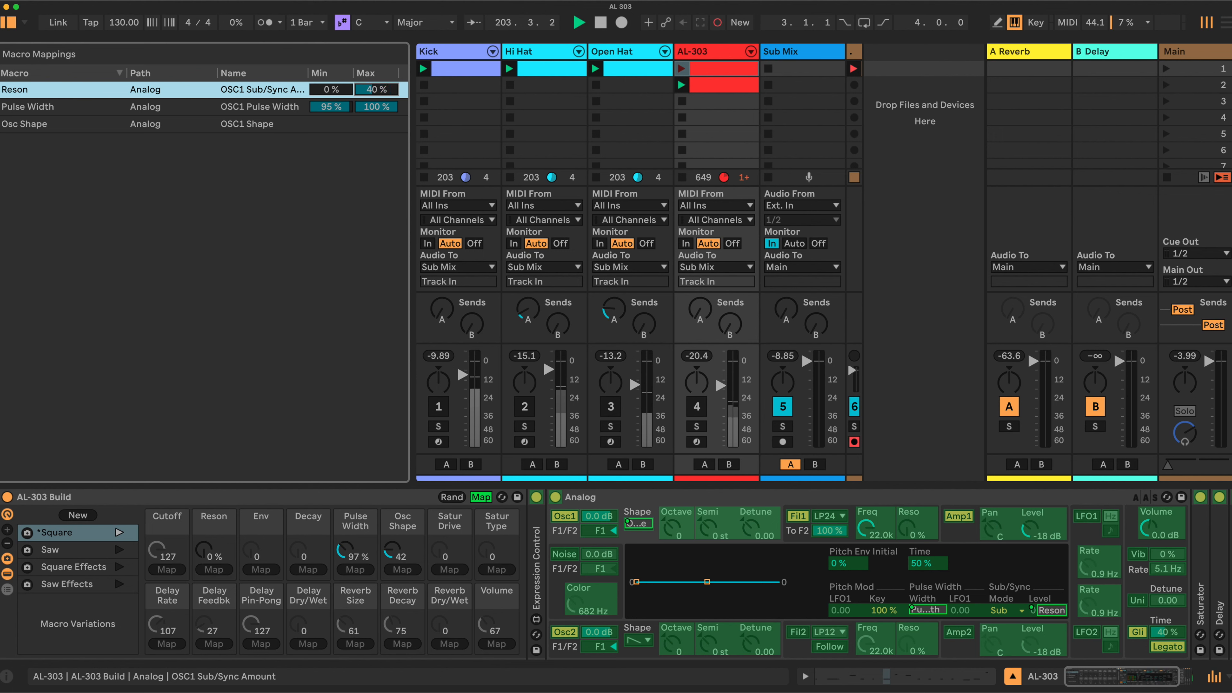
pyautogui.moveTo(377, 107); pyautogui.dragTo(376, 109)
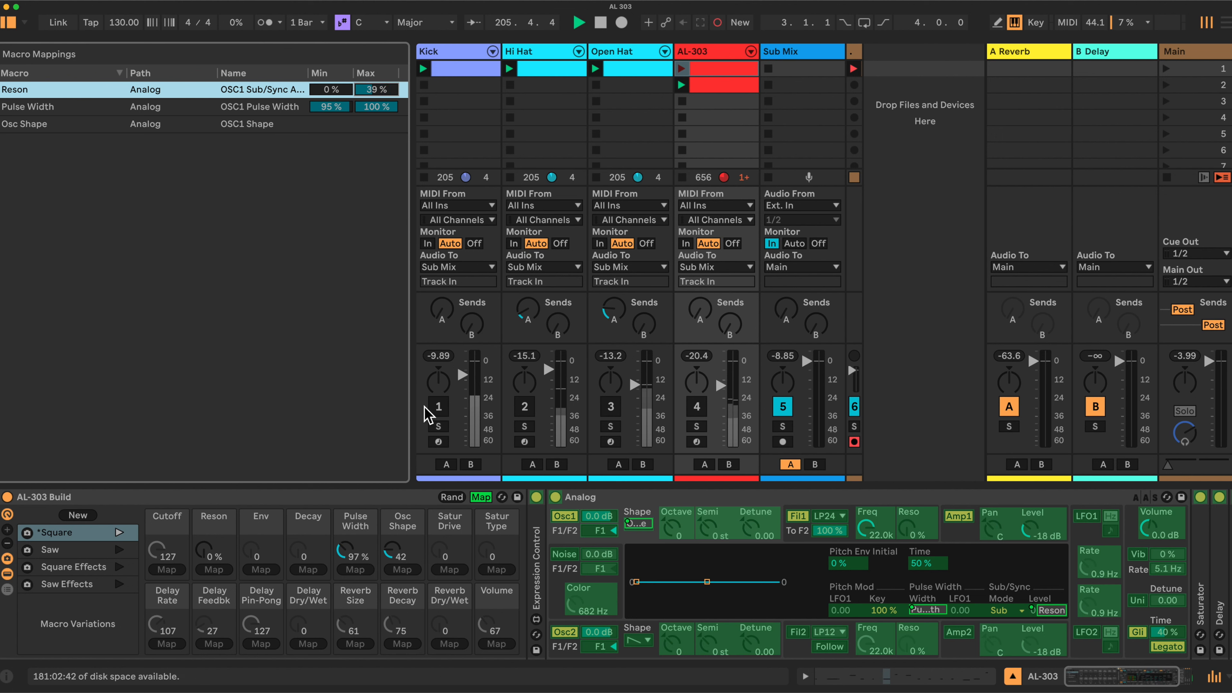
# Leave macro mapping and switch off Analog's Osc2.
pyautogui.click(393, 497)
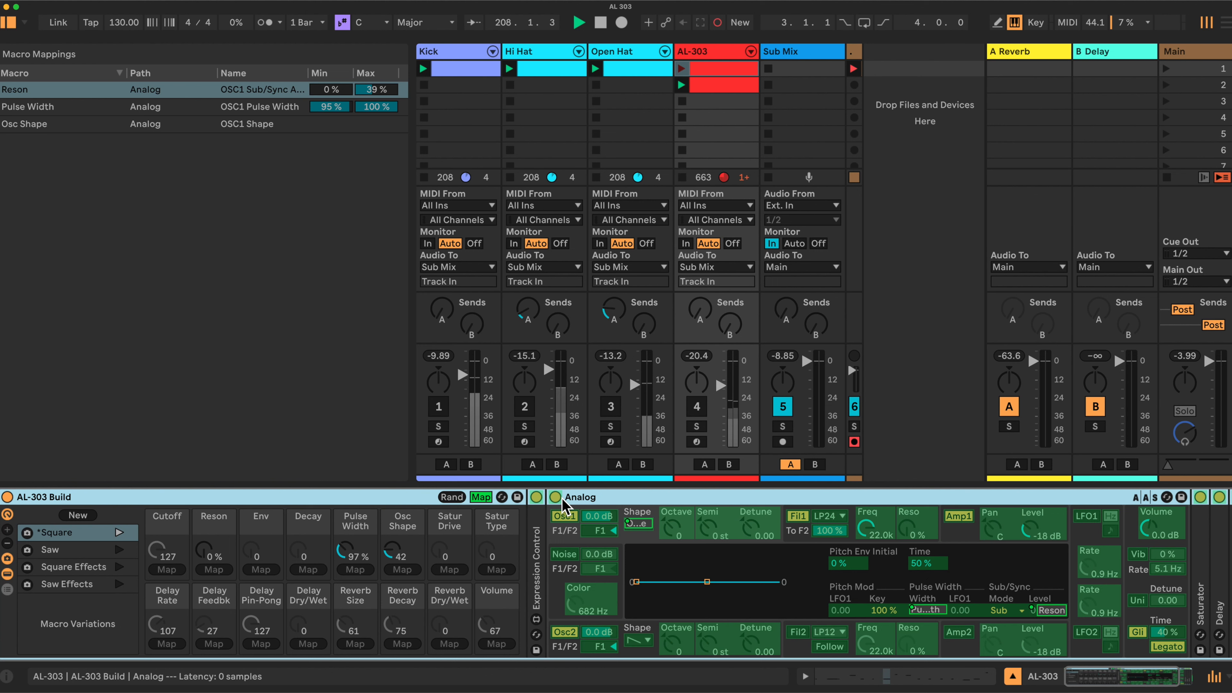
pyautogui.click(573, 631)
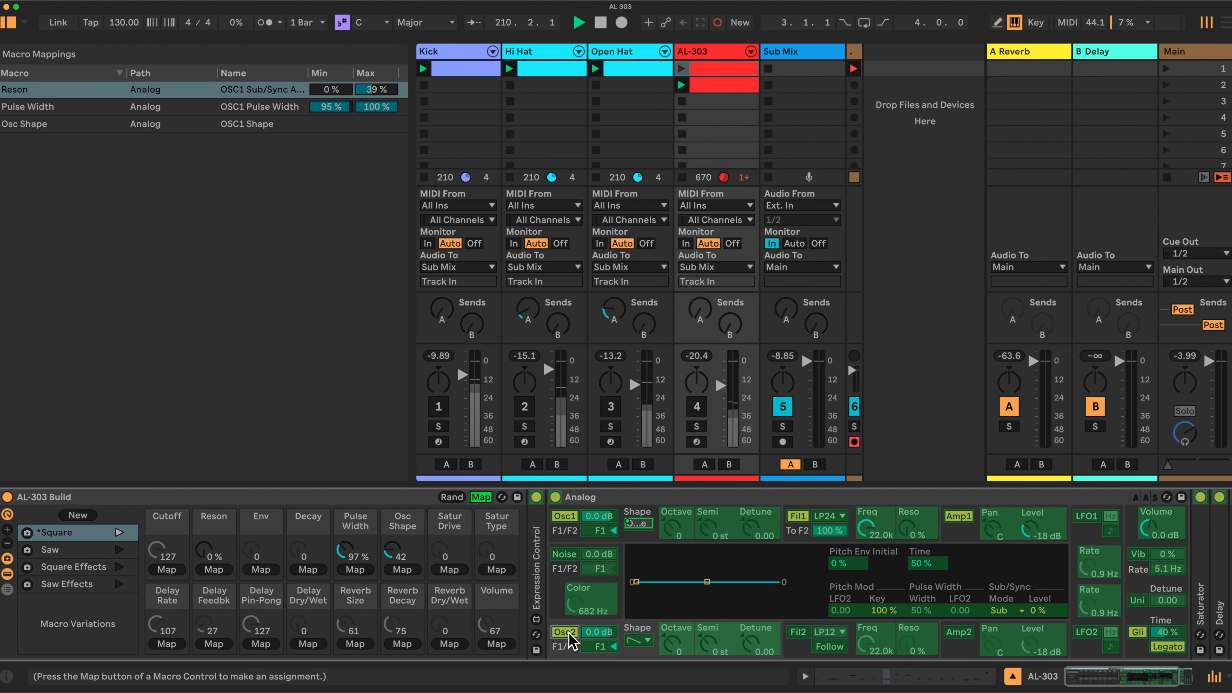
pyautogui.click(481, 497)
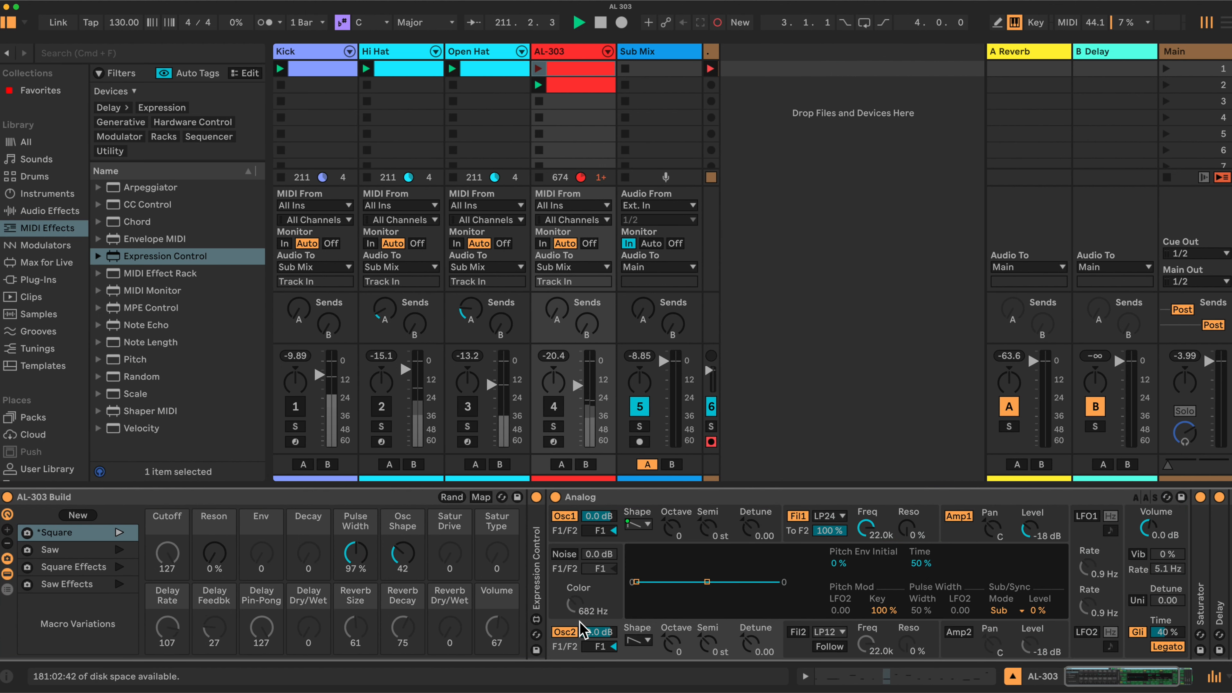
pyautogui.click(565, 631)
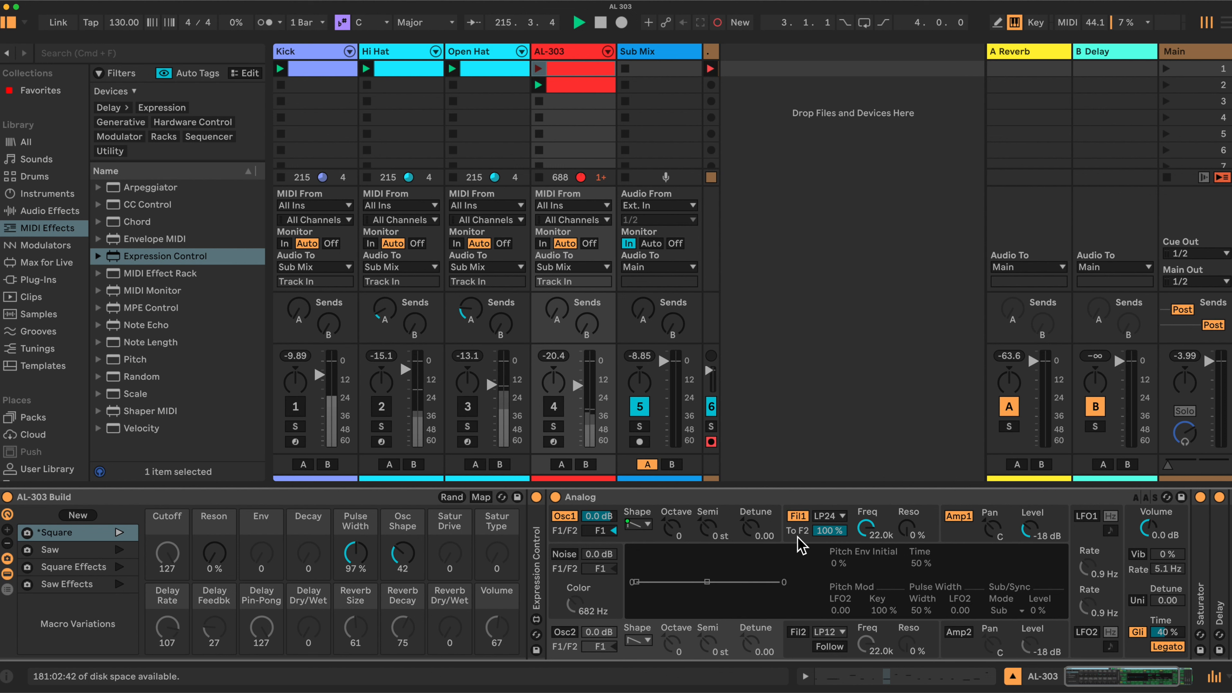
# Show Analog's Filter 1 settings and set the filter type to Low-pass 12dB/oct.
pyautogui.click(800, 546)
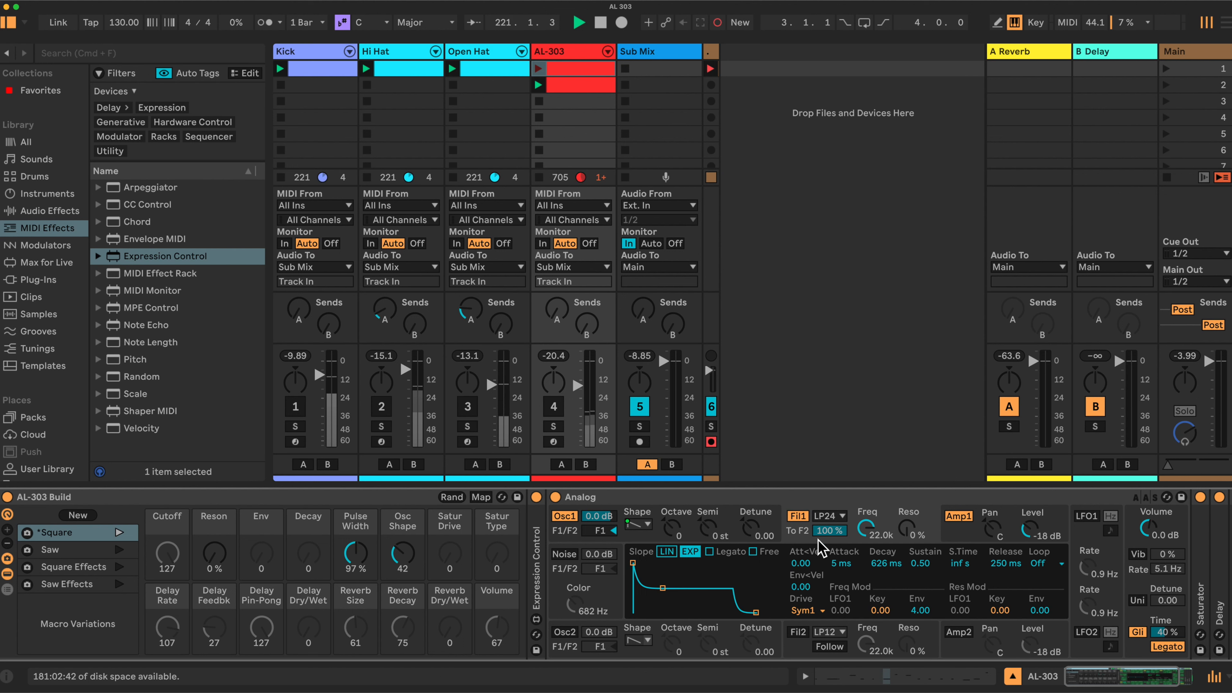
pyautogui.click(844, 516)
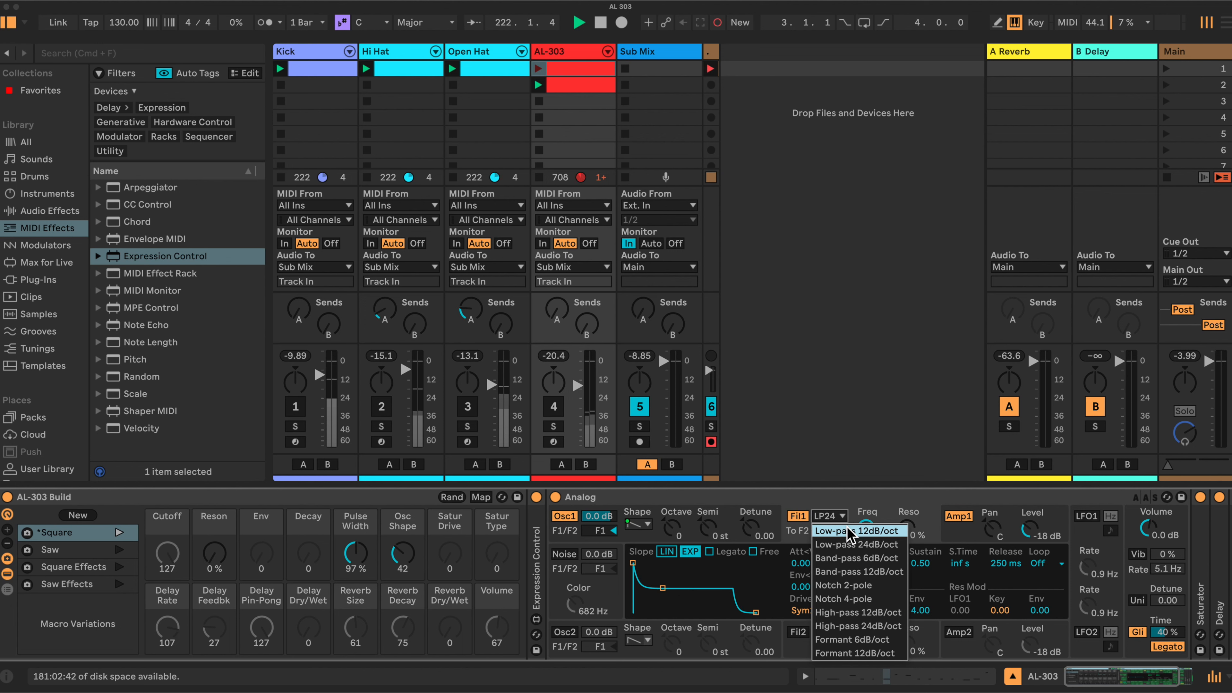
pyautogui.click(848, 531)
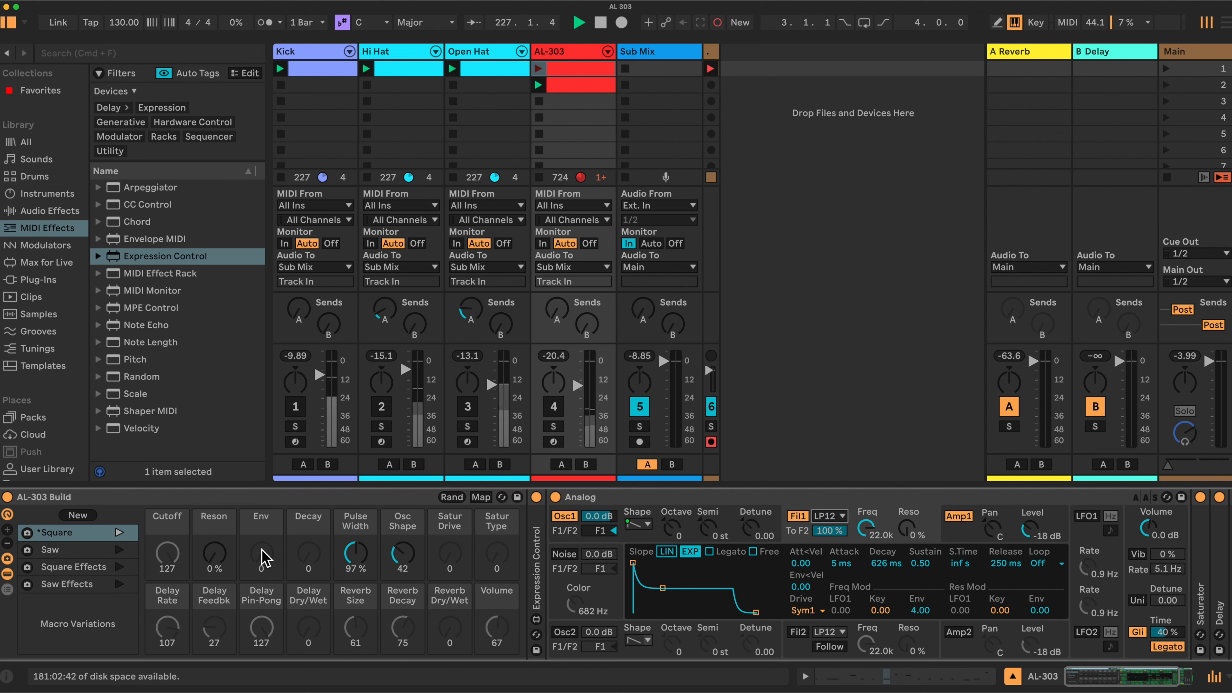
# Map Filter 1's frequency to the Cutoff macro with a range from 821 to 1.4k.
pyautogui.click(169, 551)
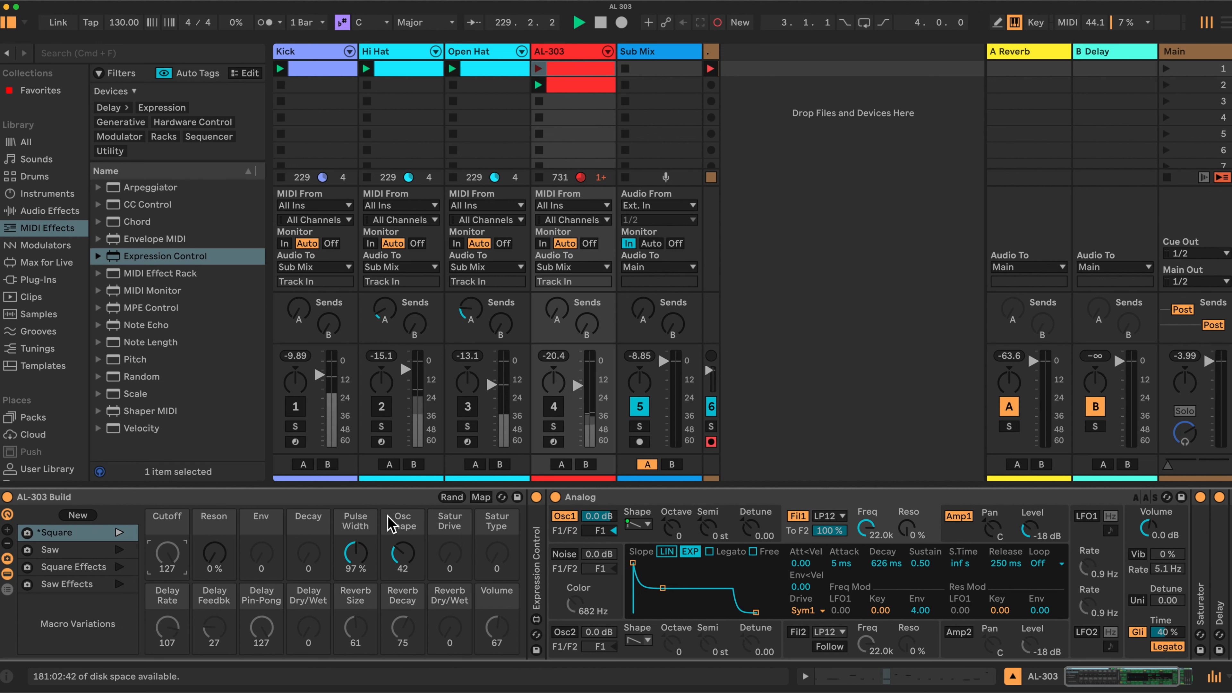
pyautogui.click(481, 497)
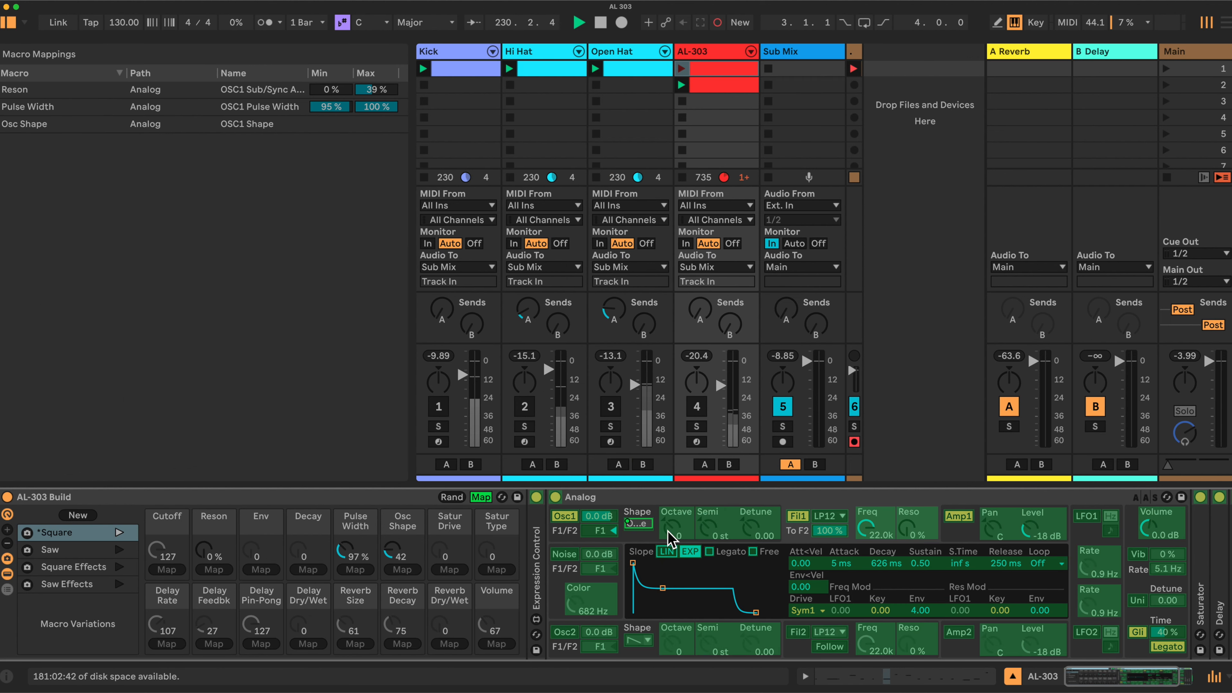
pyautogui.click(870, 531)
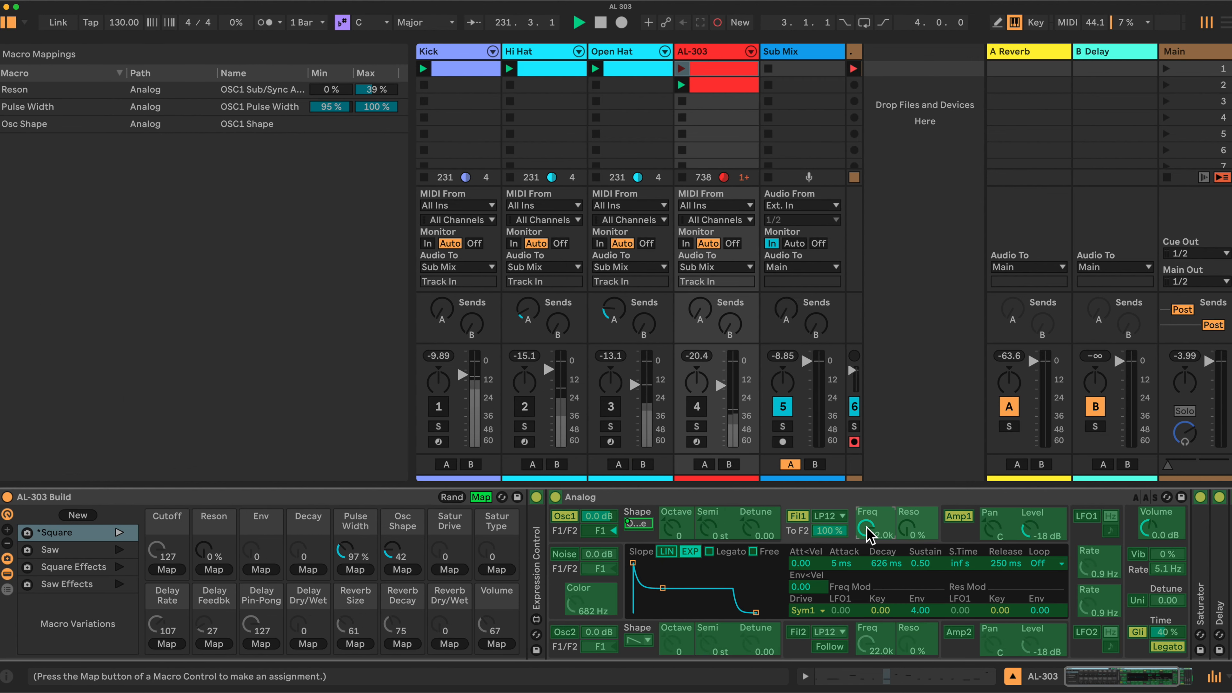
pyautogui.click(172, 570)
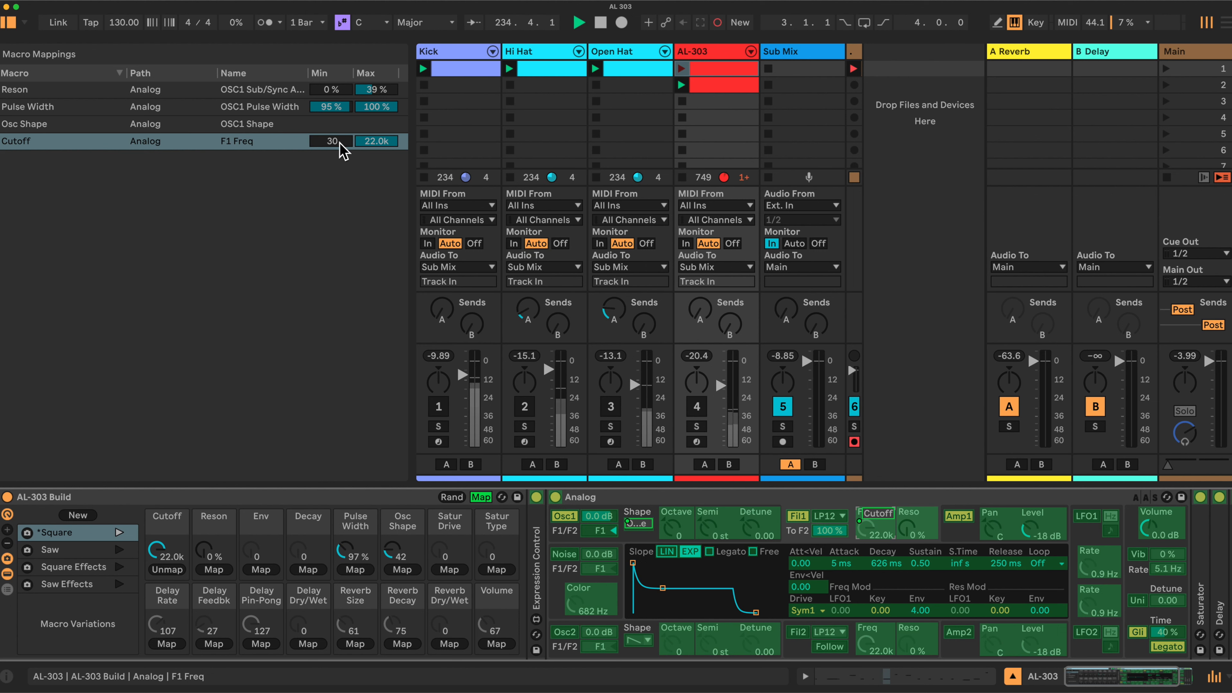
pyautogui.click(388, 141)
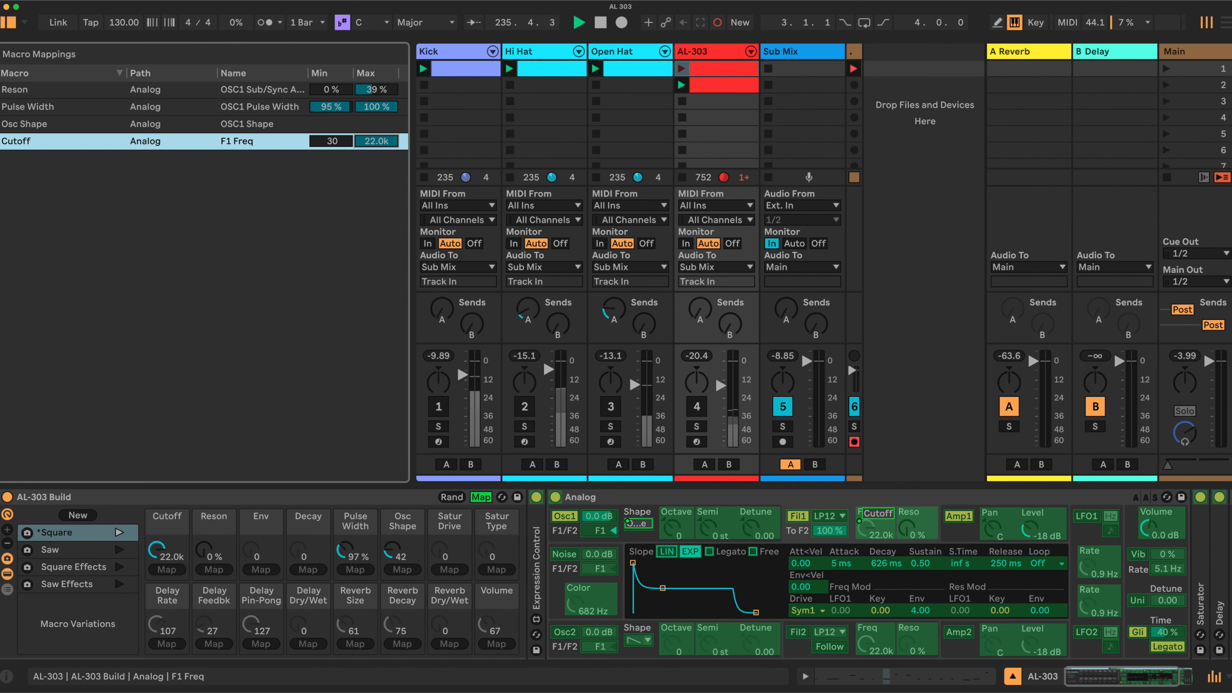
pyautogui.moveTo(387, 141); pyautogui.dragTo(387, 192)
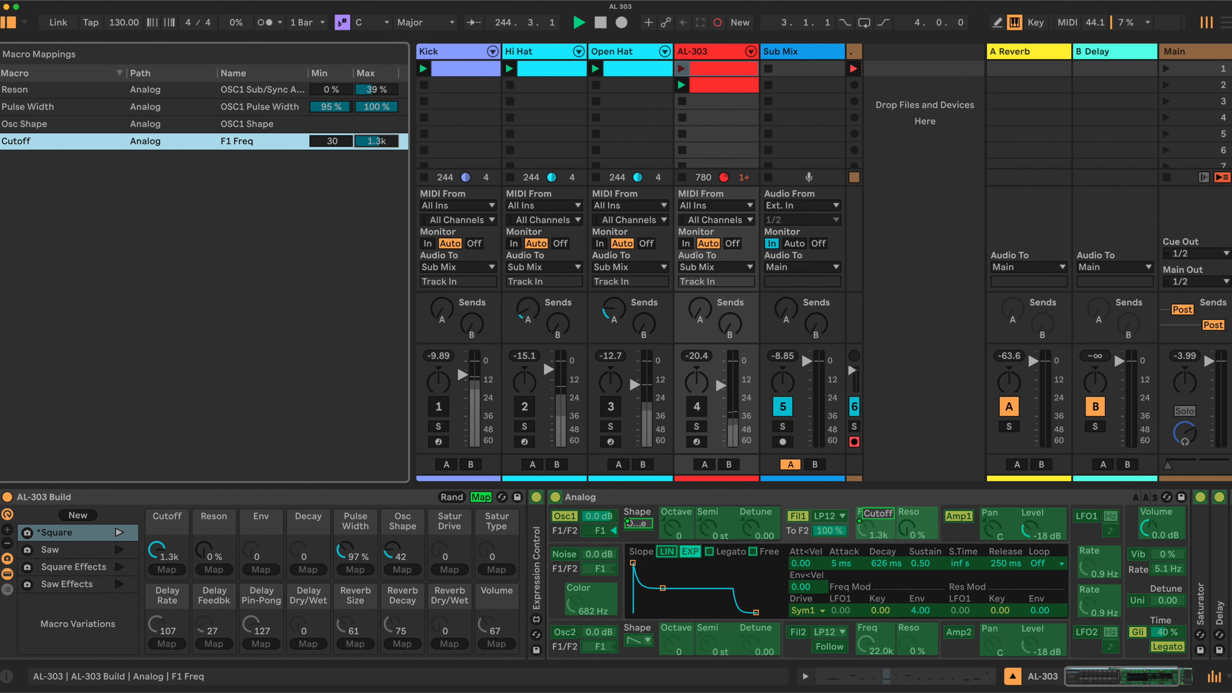
pyautogui.moveTo(387, 191); pyautogui.dragTo(387, 189)
pyautogui.moveTo(338, 146)
pyautogui.mouseDown()
pyautogui.moveTo(338, 124)
pyautogui.moveTo(340, 150)
pyautogui.mouseUp()
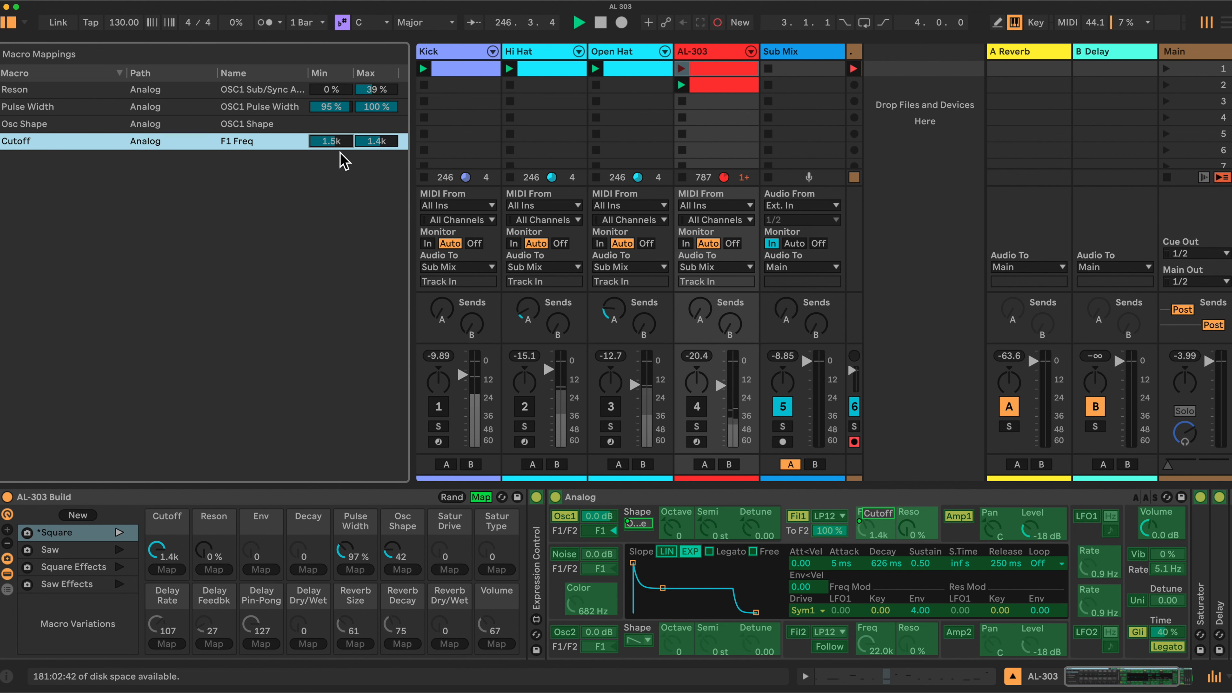
pyautogui.moveTo(336, 142); pyautogui.dragTo(334, 149)
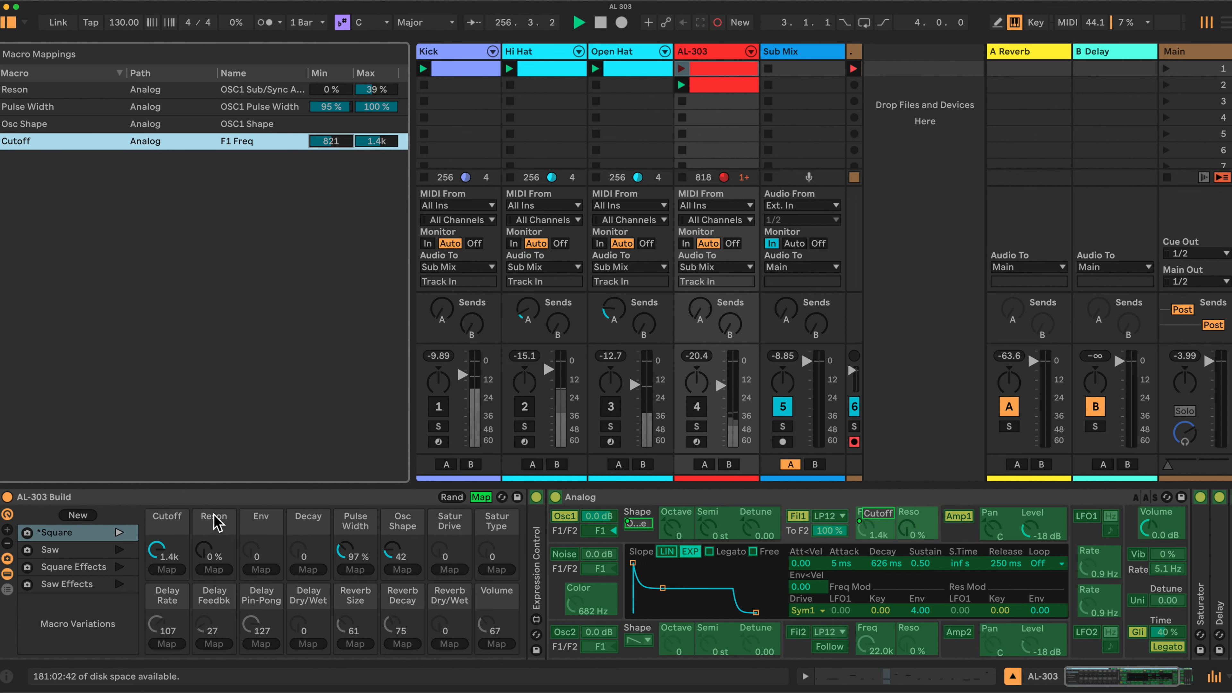
# Map Filter 1's resonance to the Reson macro with a range from 5% to 70%.
pyautogui.click(919, 531)
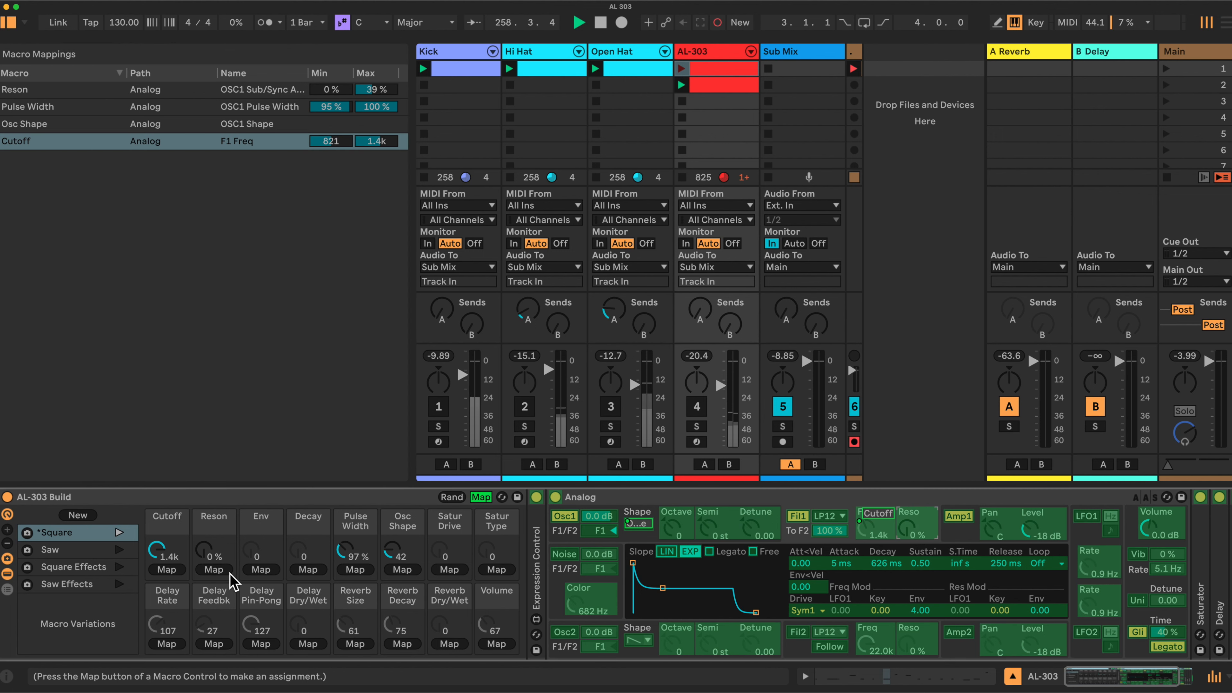
pyautogui.click(214, 572)
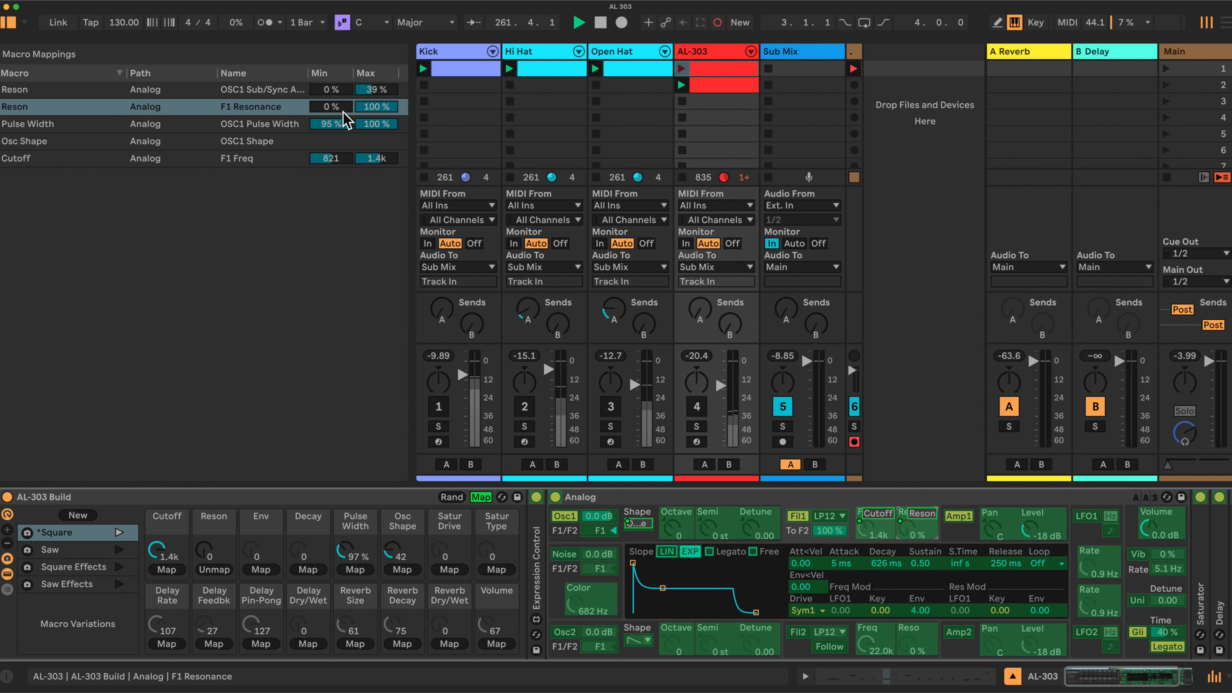
pyautogui.moveTo(348, 109); pyautogui.dragTo(376, 111)
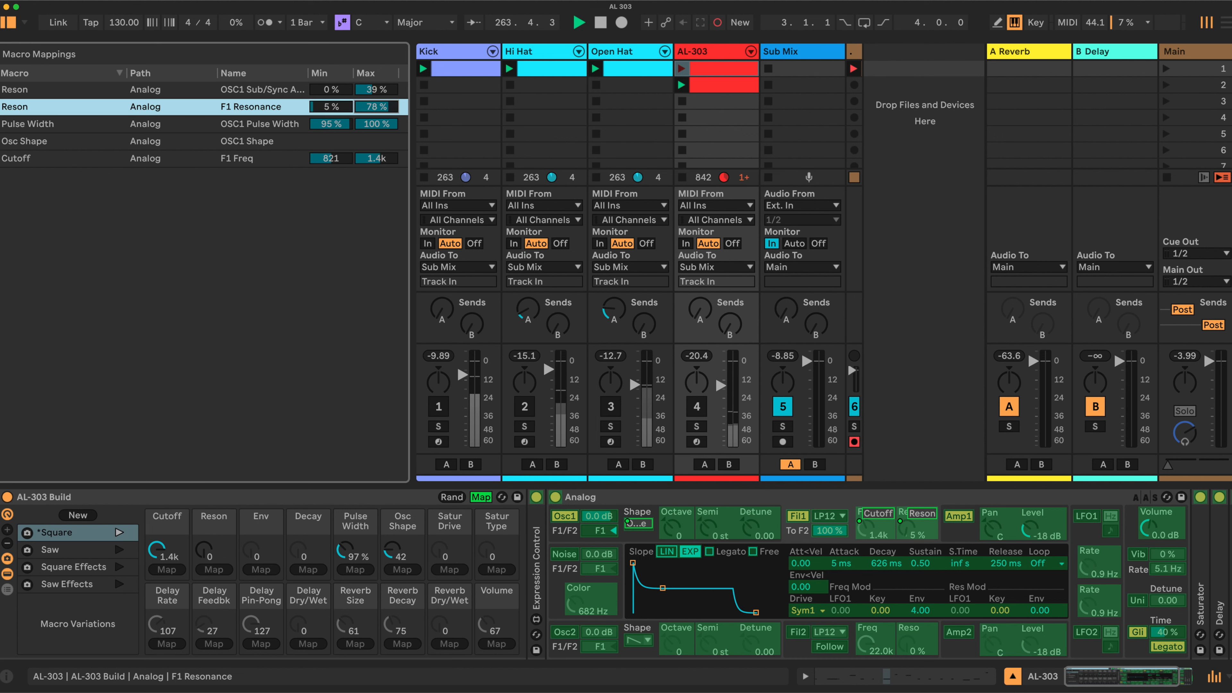
pyautogui.moveTo(376, 112); pyautogui.dragTo(376, 113)
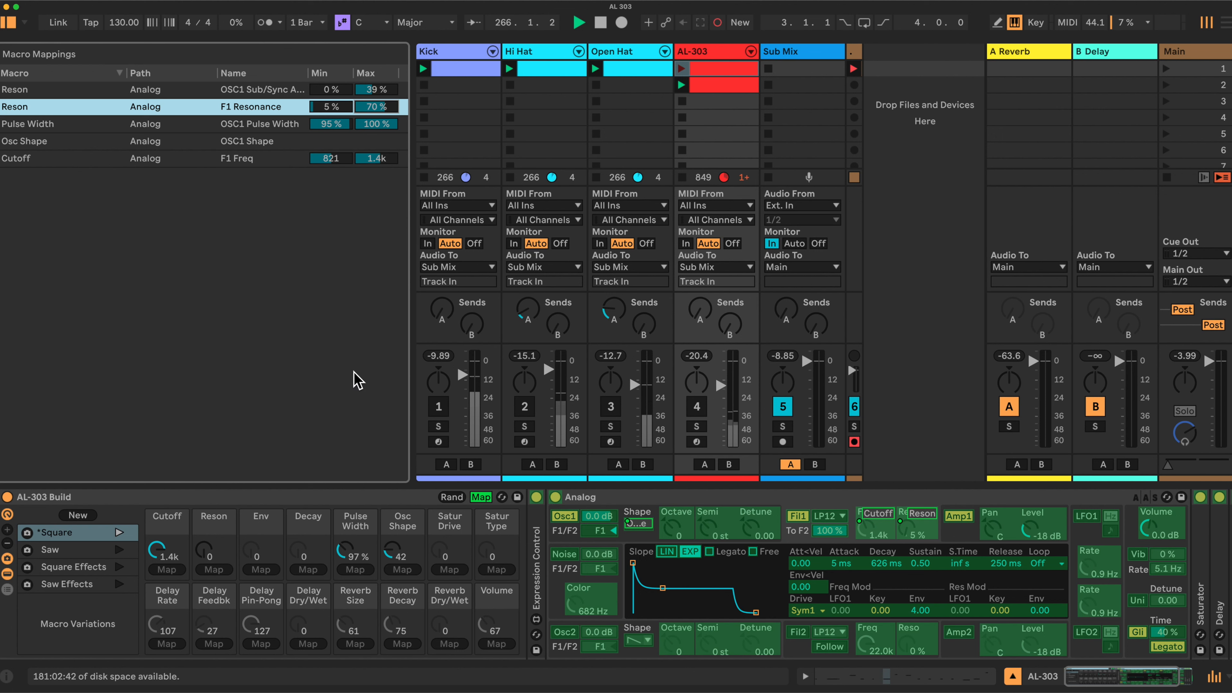
# Shape the Filter 1 envelope with a decay of about 94 ms and a sustain of 0.00.
pyautogui.click(270, 519)
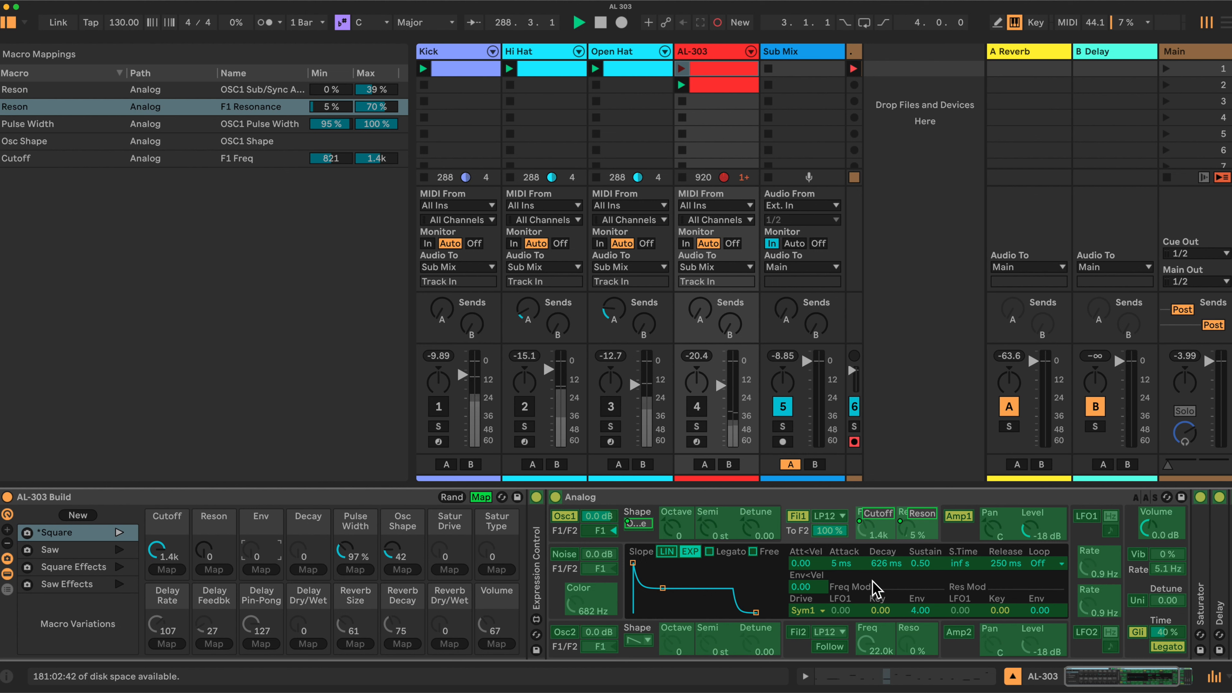
pyautogui.moveTo(662, 588); pyautogui.dragTo(651, 612)
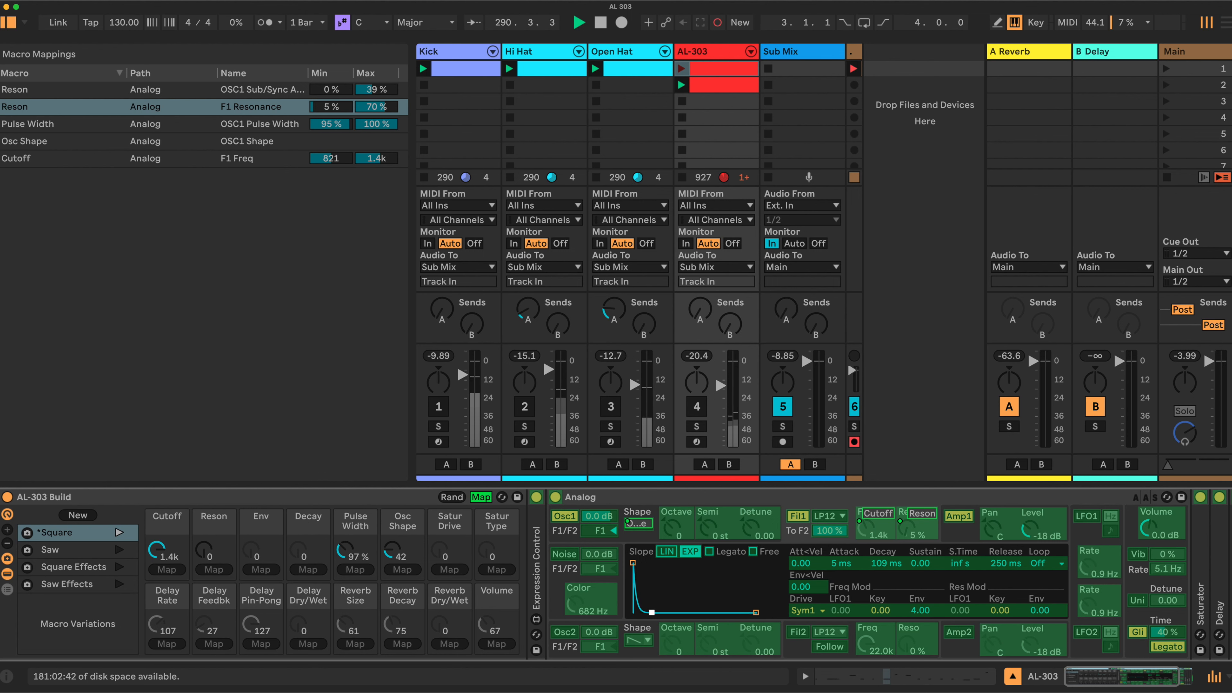
pyautogui.moveTo(651, 612); pyautogui.dragTo(650, 613)
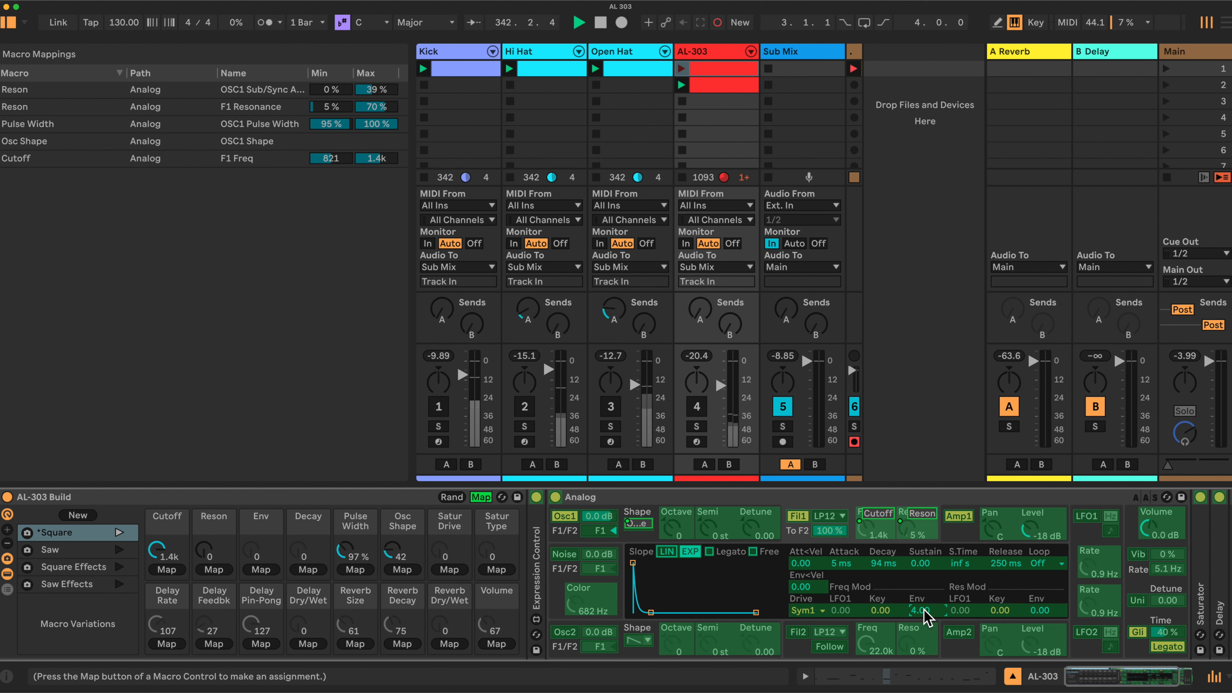
# Map Filter 1's frequency envelope amount to the Env macro with a range from 1.00 to 4.32.
pyautogui.click(259, 570)
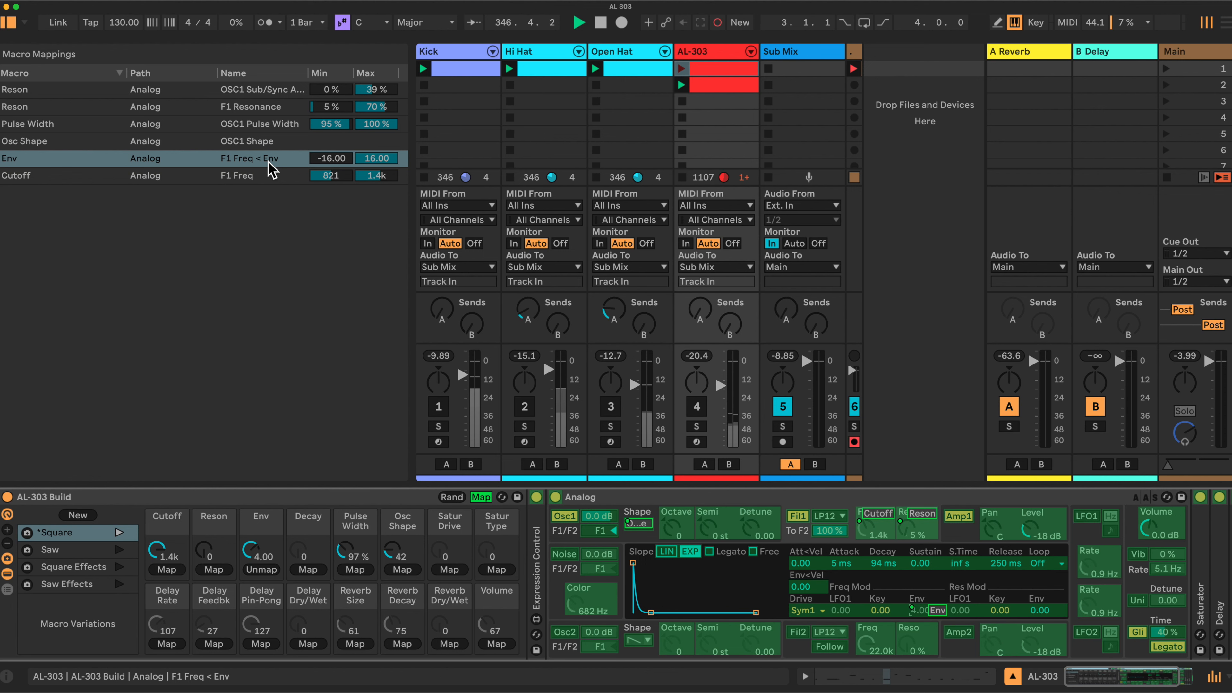
pyautogui.moveTo(336, 157); pyautogui.dragTo(335, 88)
pyautogui.write('1')
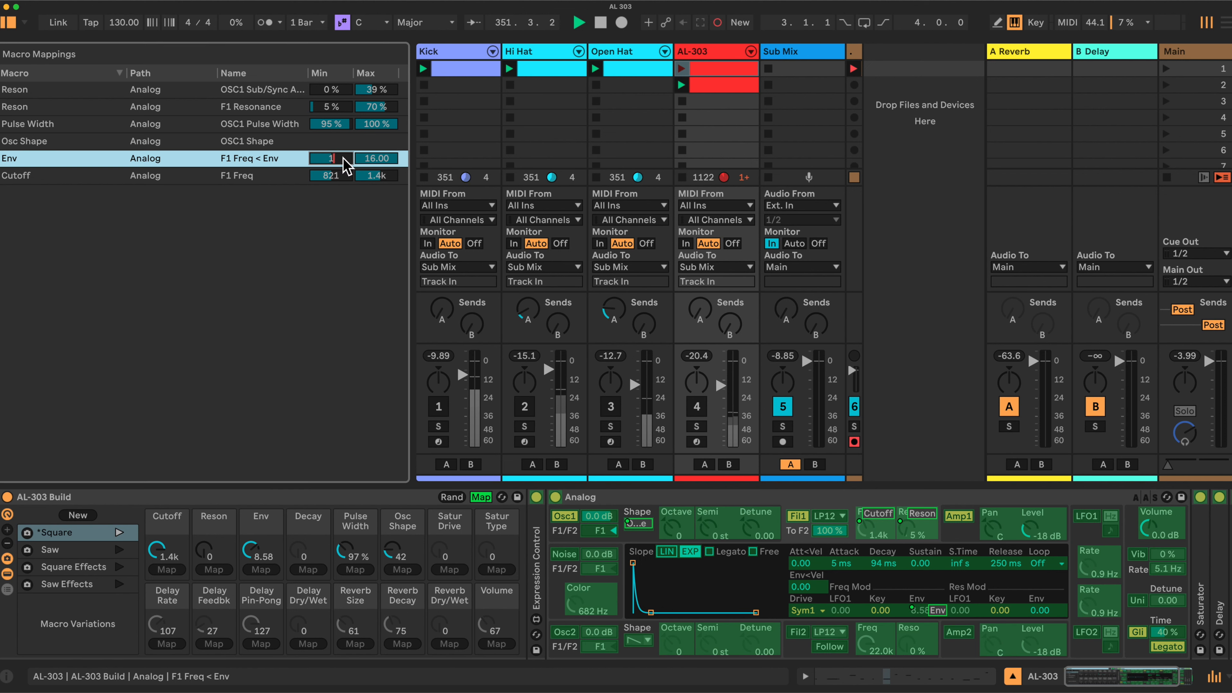
pyautogui.press('Return')
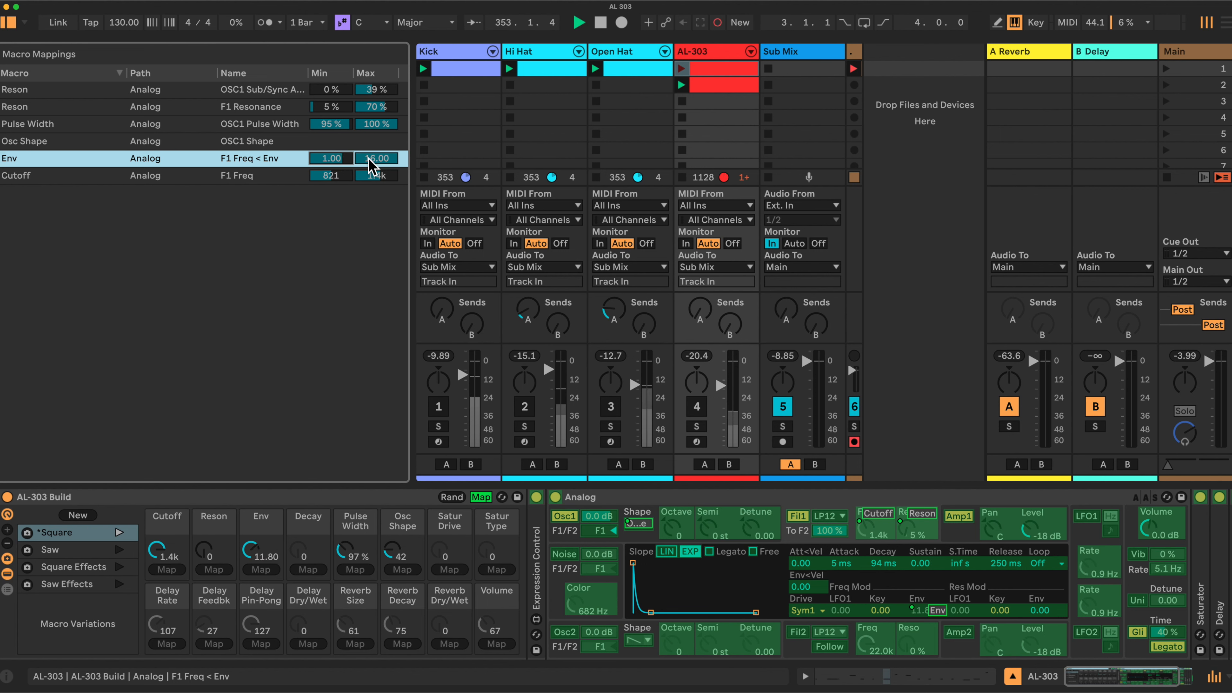
pyautogui.moveTo(373, 165); pyautogui.dragTo(373, 188)
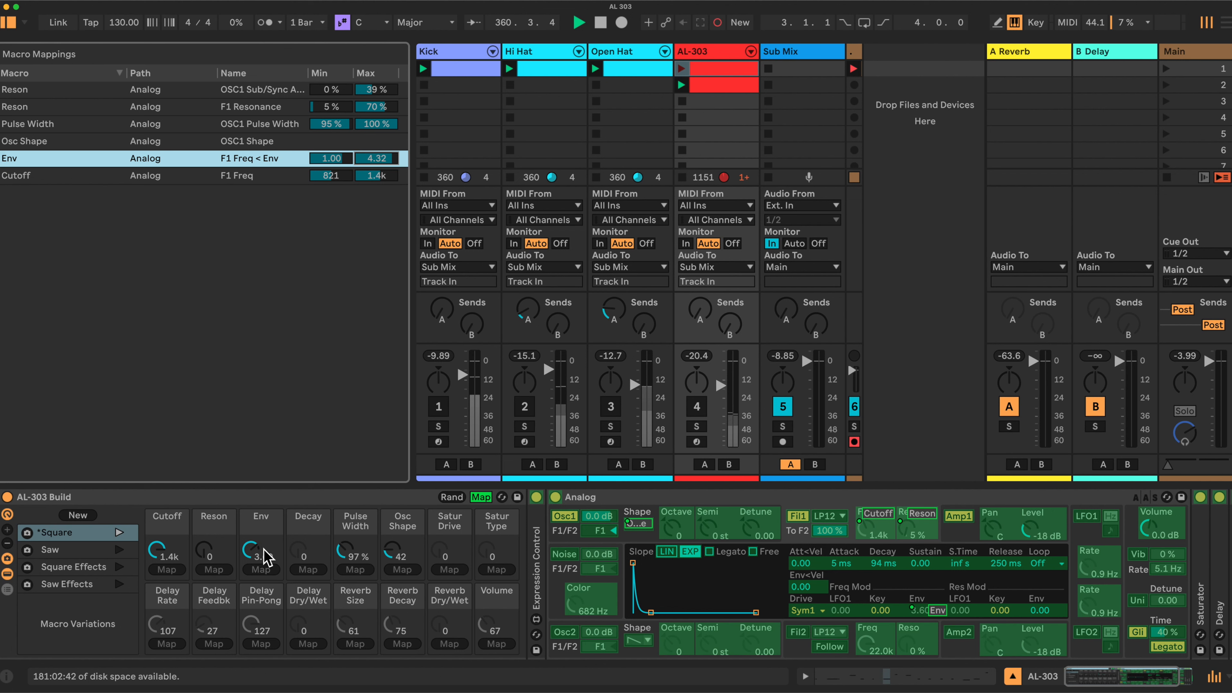
# Map Filter 1's envelope decay to the Decay macro with a range from 103 ms to 4.10 s.
pyautogui.click(322, 556)
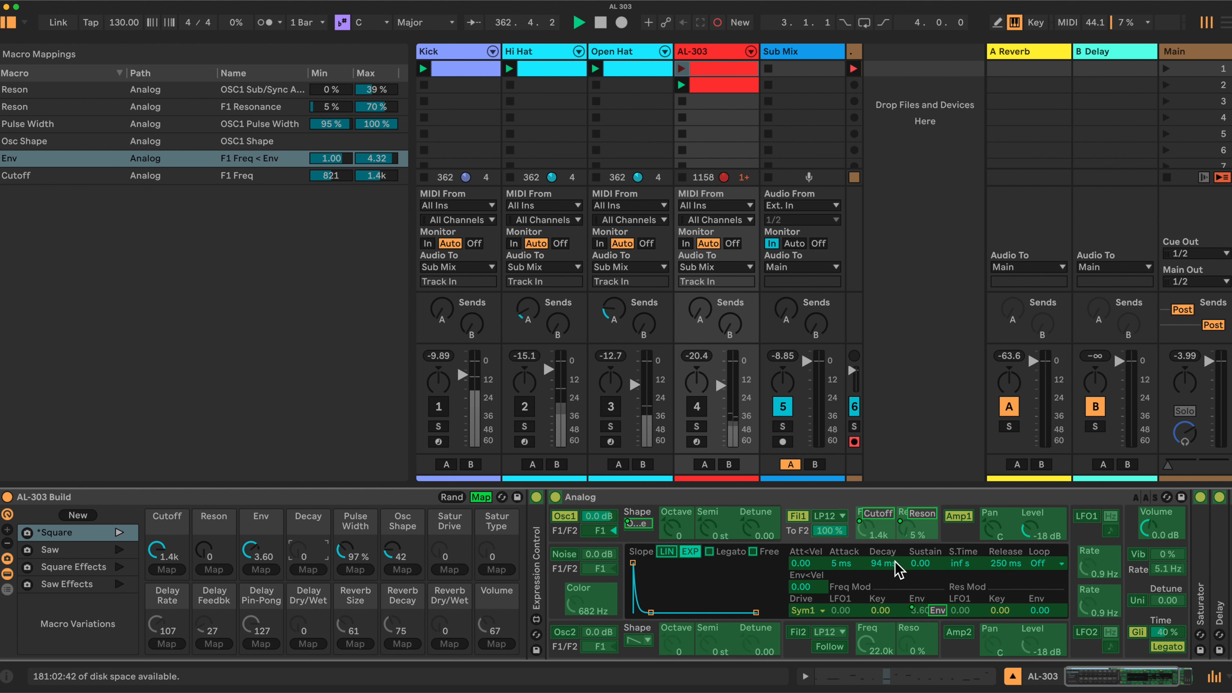
pyautogui.click(882, 564)
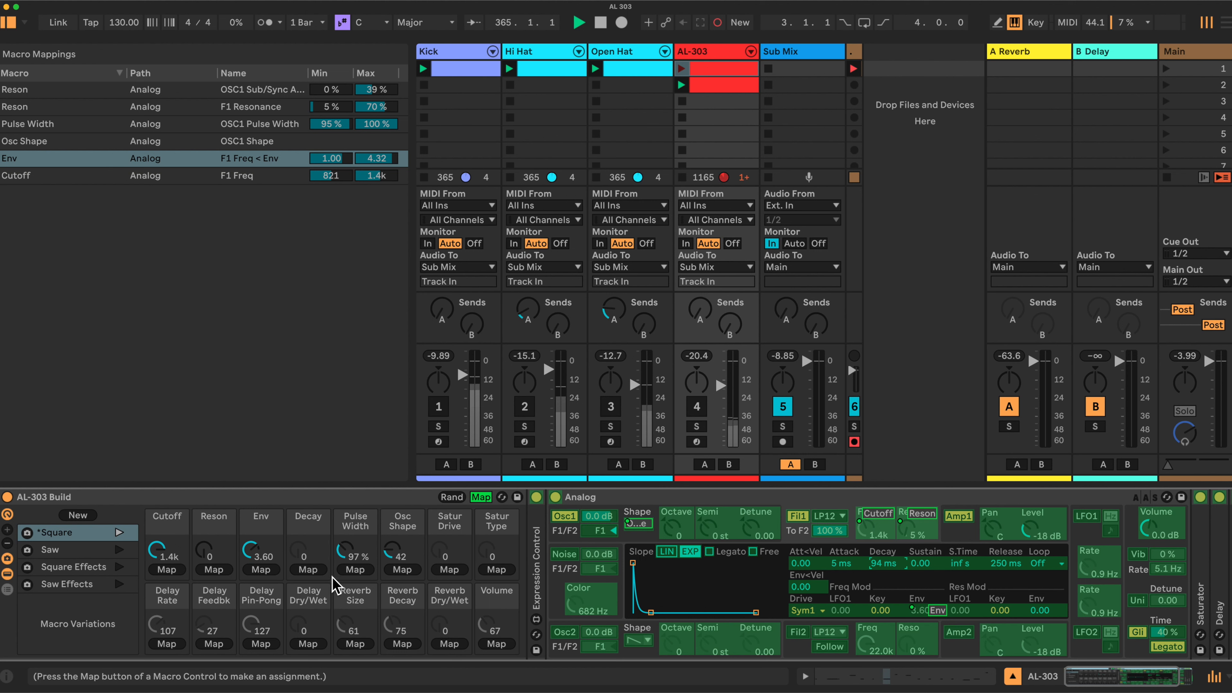
pyautogui.click(308, 569)
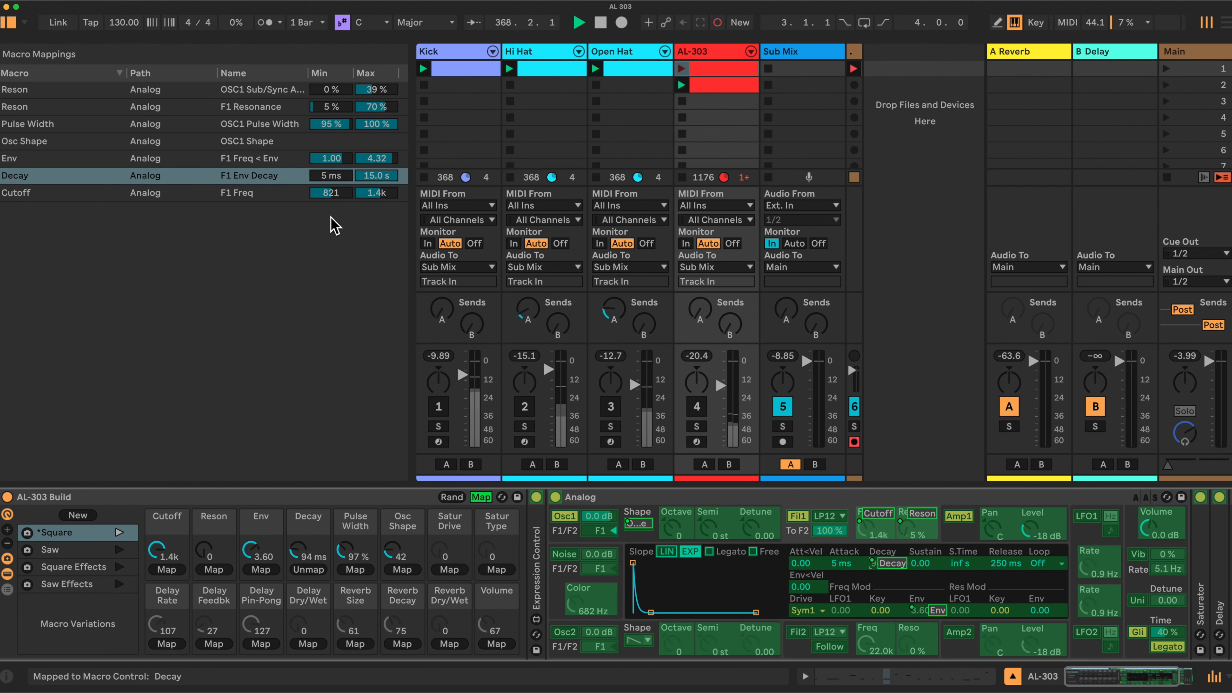
pyautogui.click(335, 176)
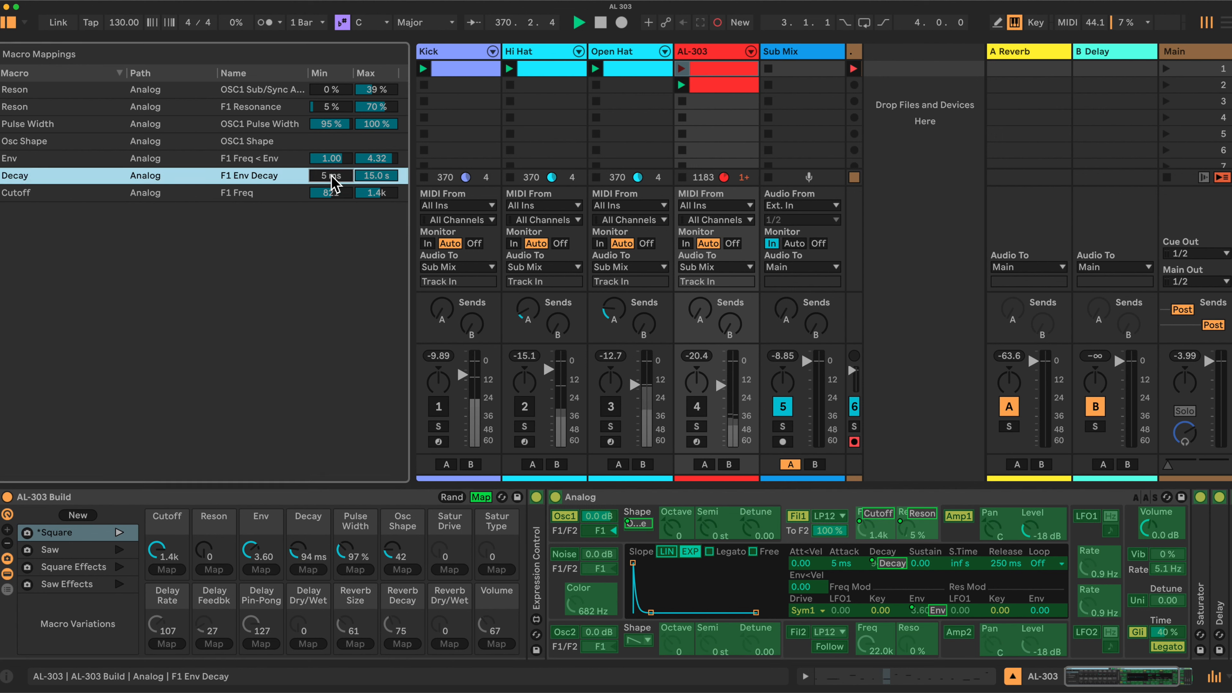
pyautogui.write('103')
pyautogui.press('Return')
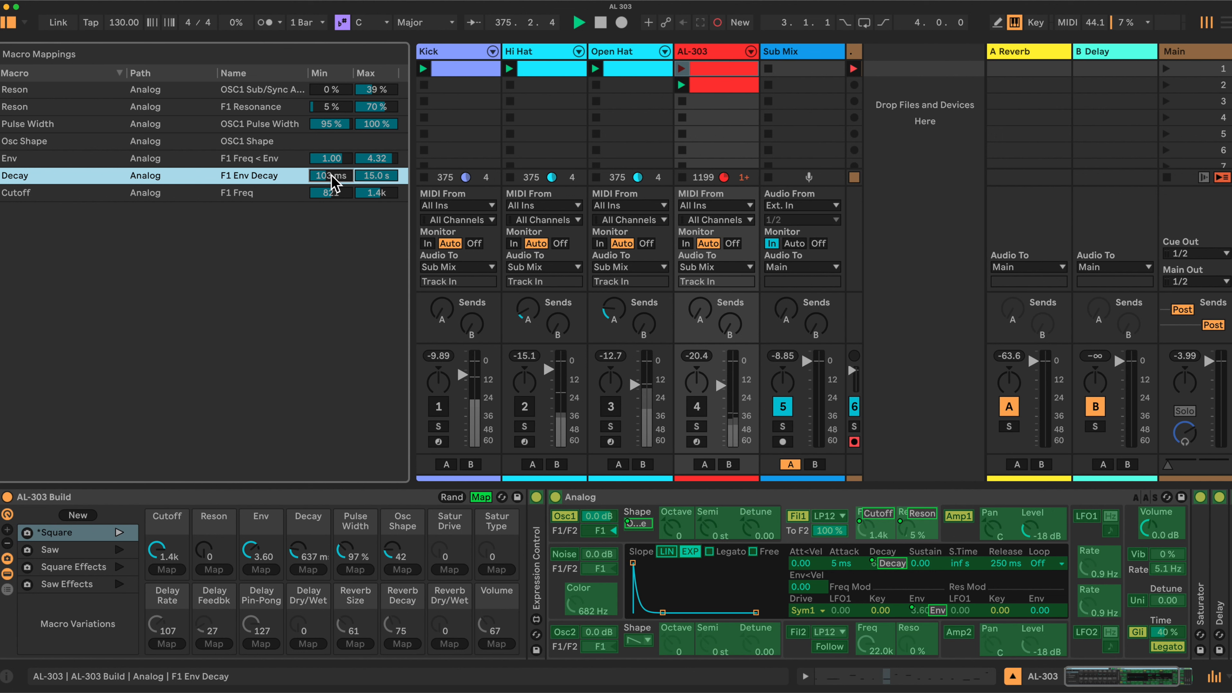
pyautogui.moveTo(376, 176)
pyautogui.mouseDown()
pyautogui.moveTo(375, 198)
pyautogui.moveTo(376, 178)
pyautogui.mouseUp()
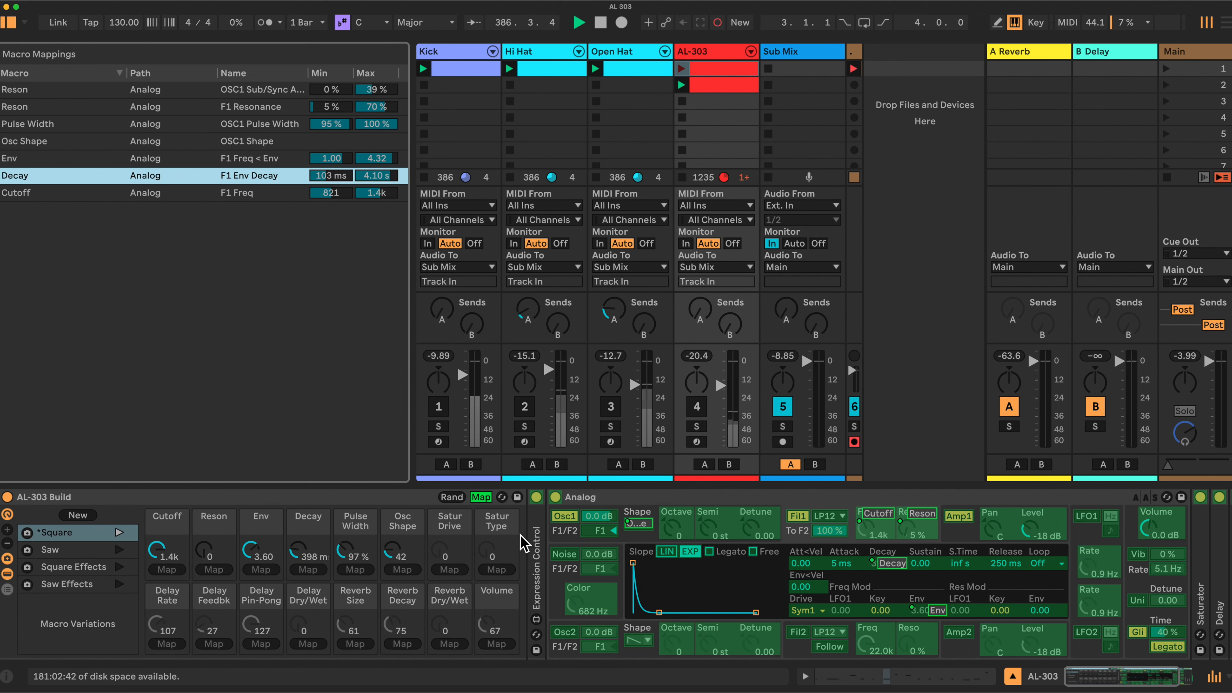
# Leave macro mapping and lower the Decay macro to 103 ms and the Env macro to 2.87.
pyautogui.click(480, 496)
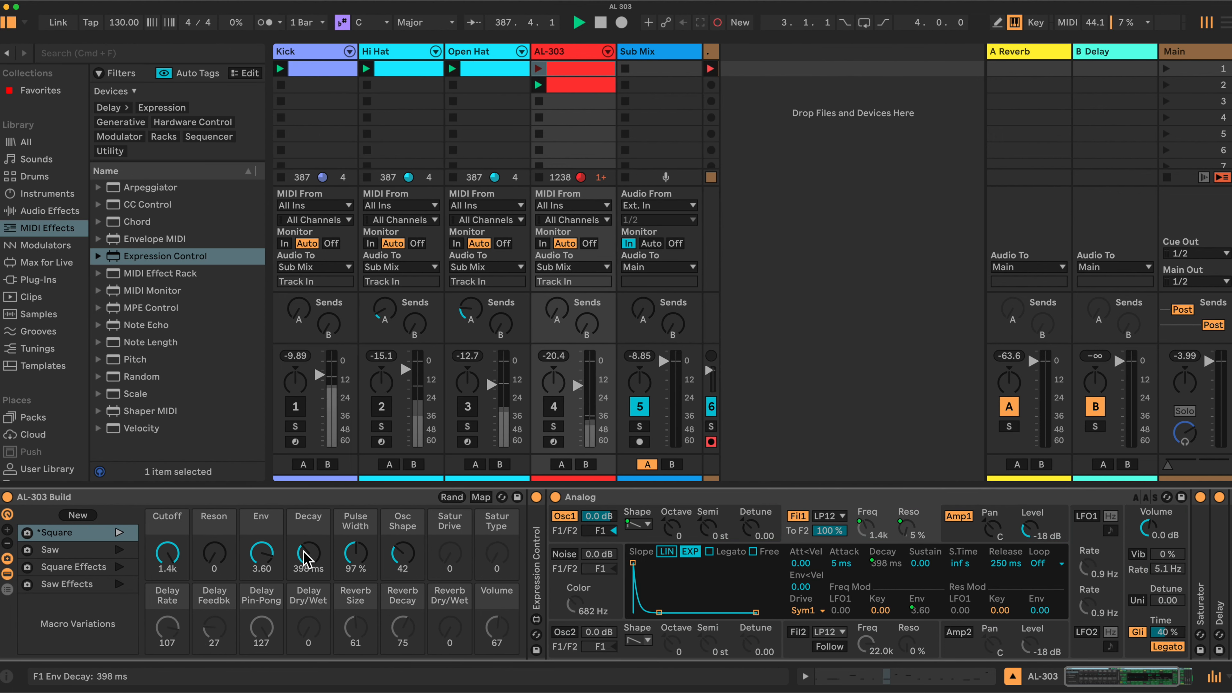
pyautogui.moveTo(304, 560); pyautogui.dragTo(308, 592)
pyautogui.moveTo(257, 553); pyautogui.dragTo(257, 563)
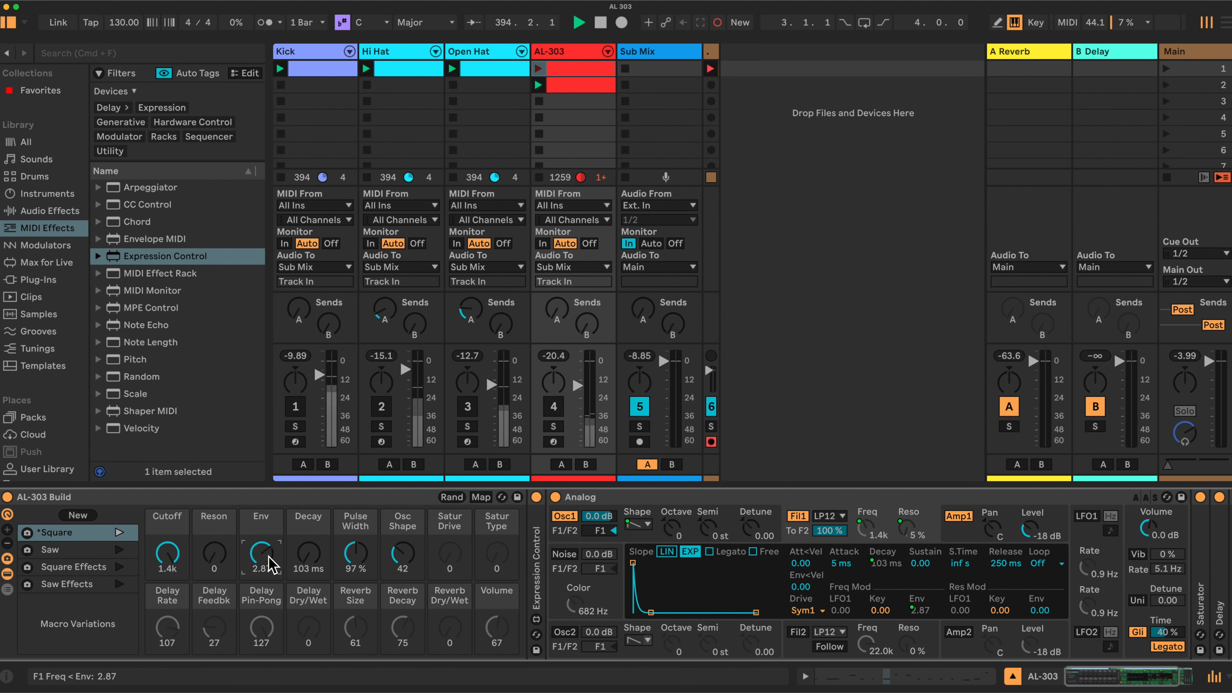
pyautogui.click(480, 497)
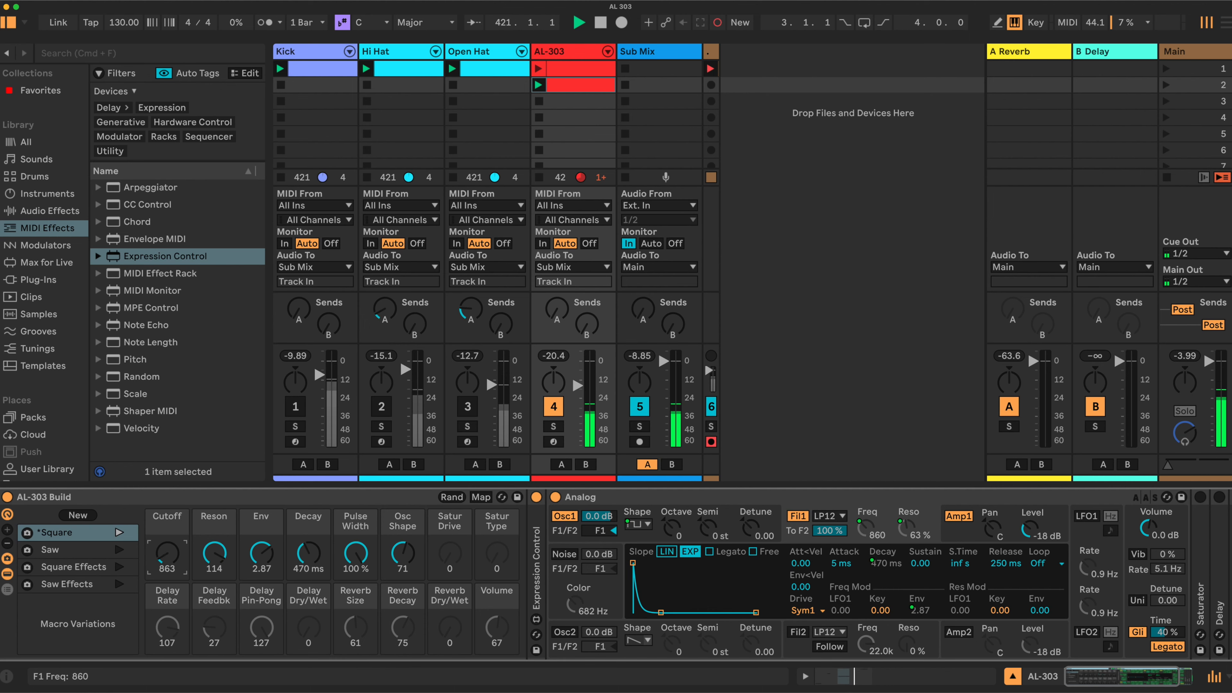
# Set the macros to Cutoff 824, Reson 124, Env 1.38, Decay 1.88 s, Pulse Width 100% and Osc Shape 71, and mute the AL-303 track.
pyautogui.moveTo(167, 558); pyautogui.dragTo(212, 573)
pyautogui.moveTo(308, 558); pyautogui.dragTo(167, 591)
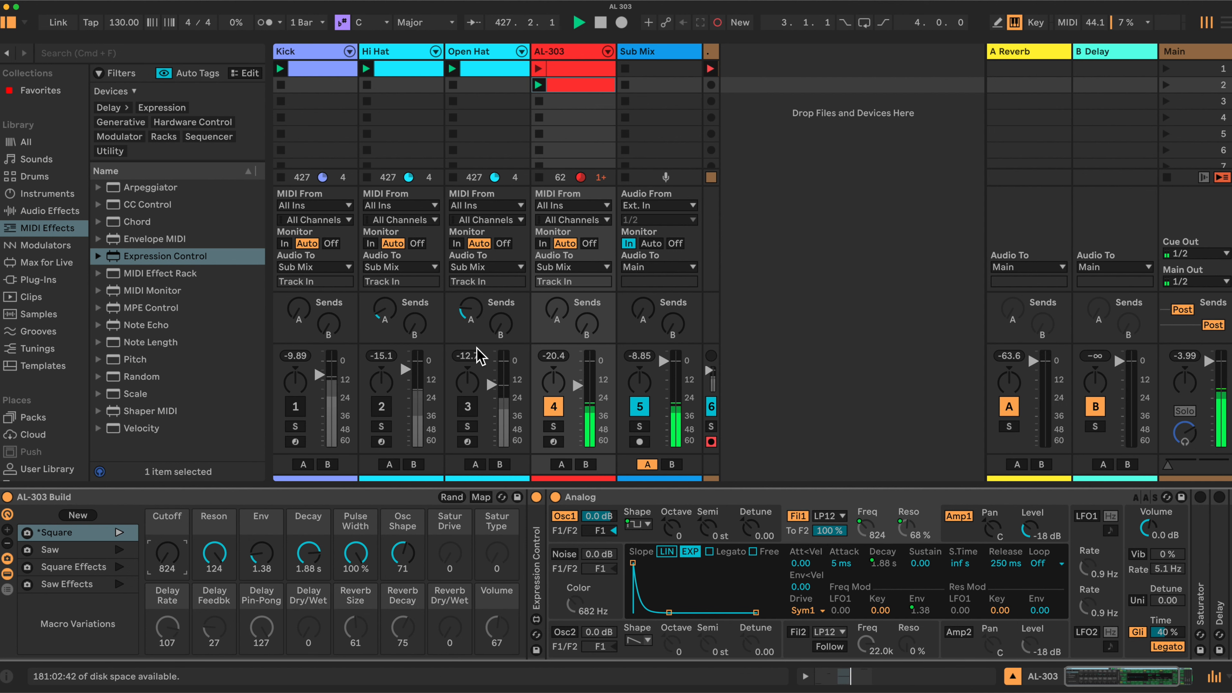
pyautogui.click(557, 407)
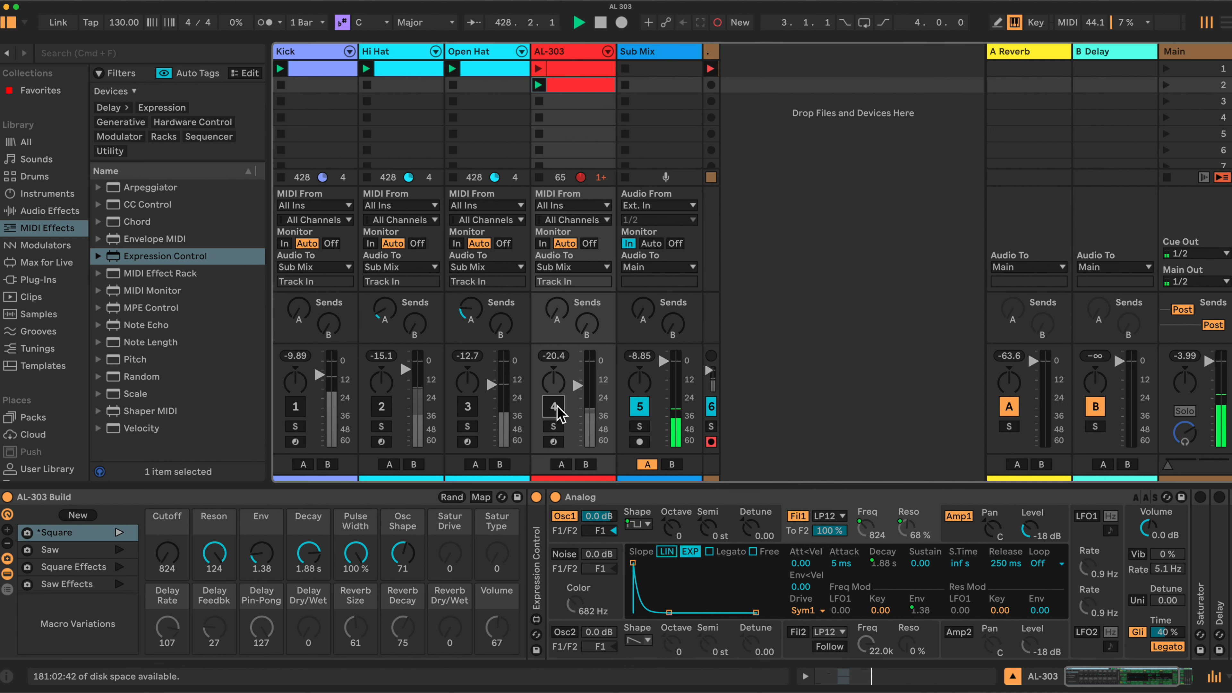
# Unfold the Saturator and map its Drive to the Satur Drive macro.
pyautogui.hscroll(5, 873, 543)
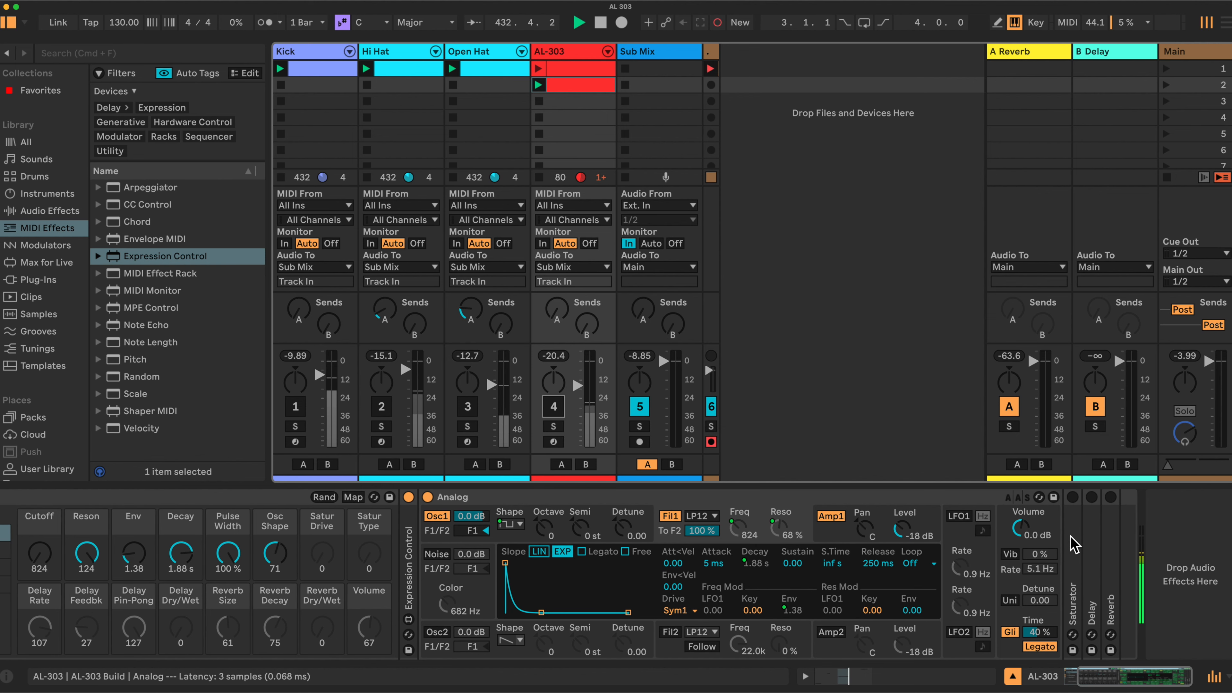
pyautogui.doubleClick(1075, 548)
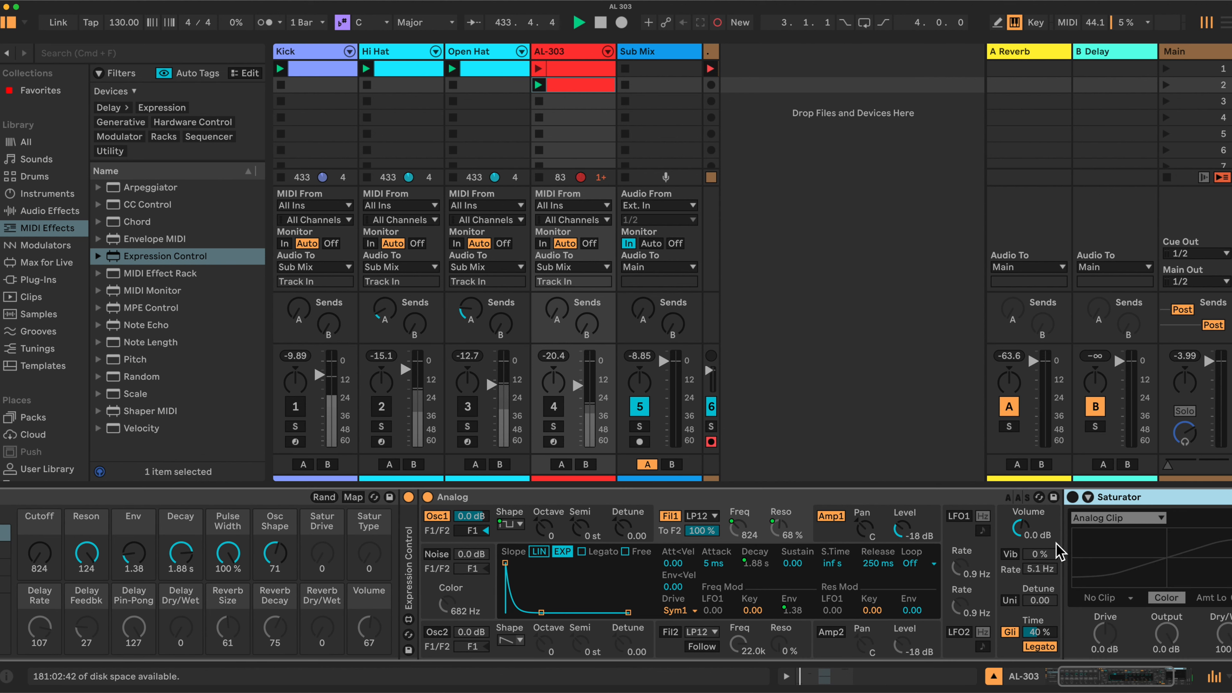
pyautogui.hscroll(-5, 582, 573)
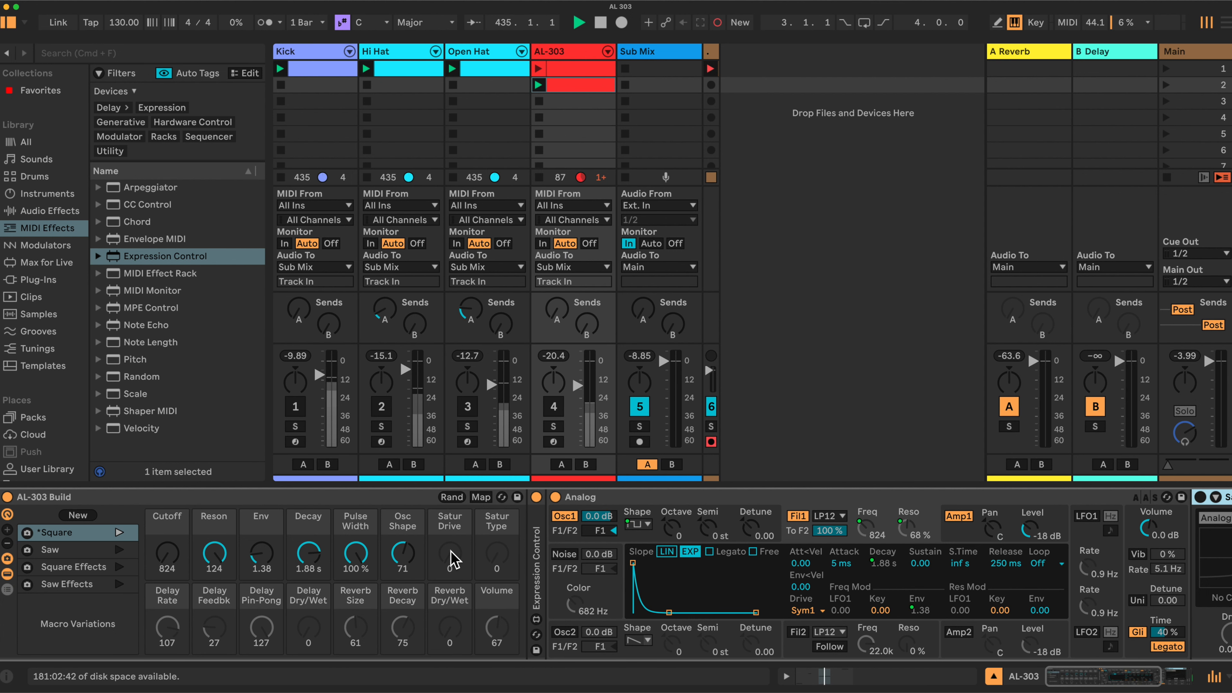
pyautogui.hscroll(5, 512, 563)
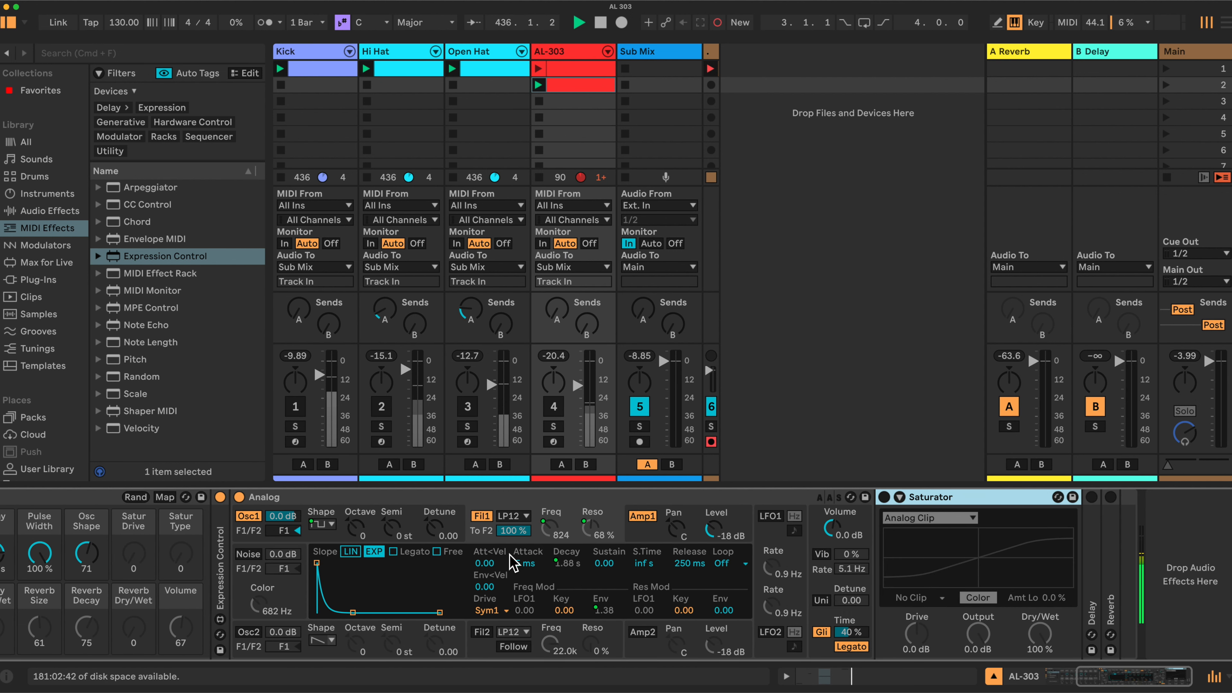
pyautogui.click(165, 498)
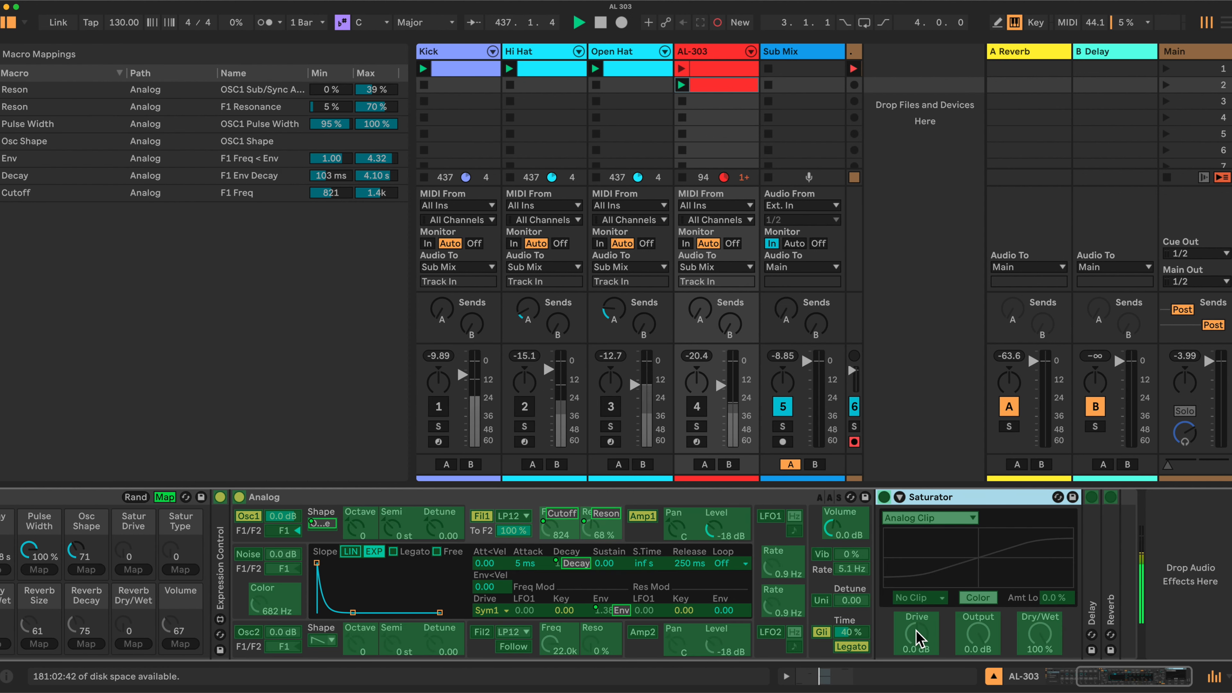
pyautogui.hscroll(-5, 395, 566)
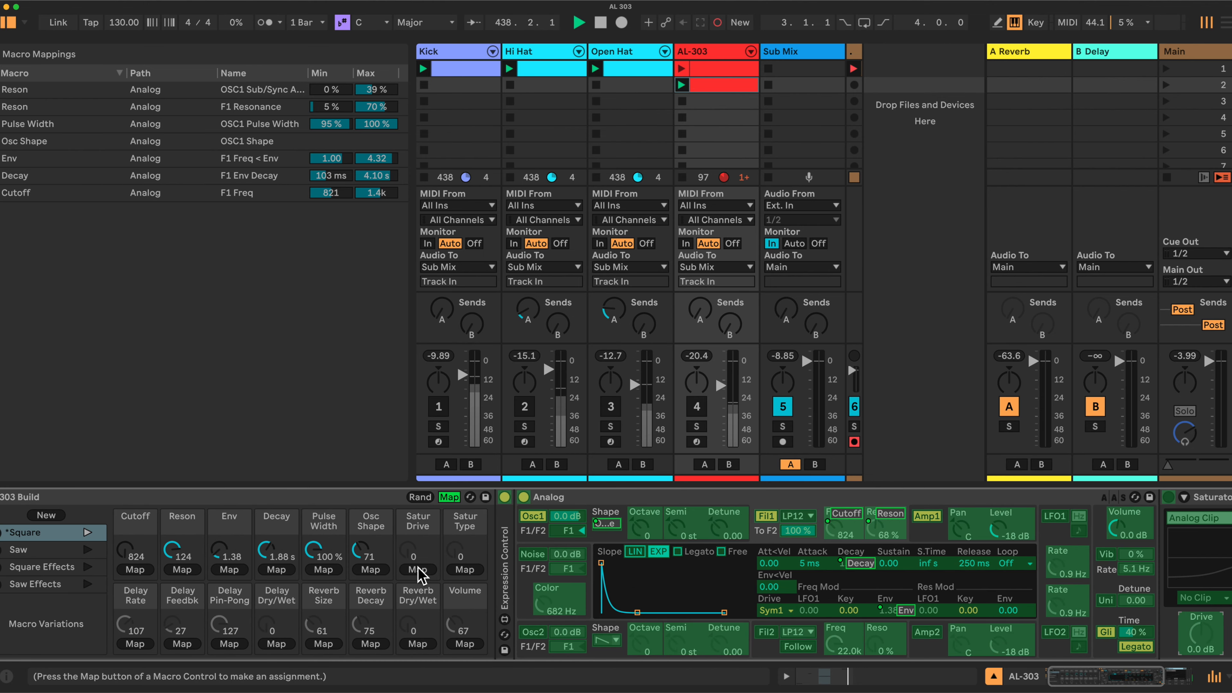
pyautogui.click(417, 569)
pyautogui.hscroll(5, 504, 580)
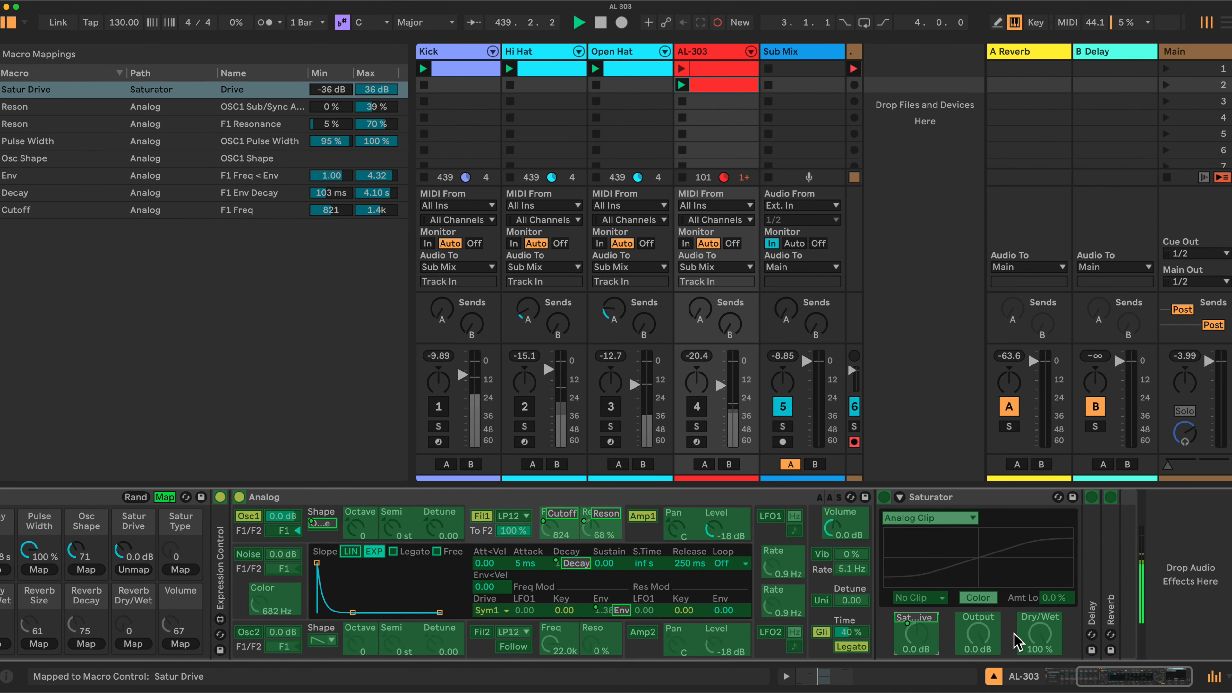
# Map the Saturator's curve type to the Satur Type macro, leave macro mapping and reset Satur Drive to 0.0 dB.
pyautogui.click(931, 520)
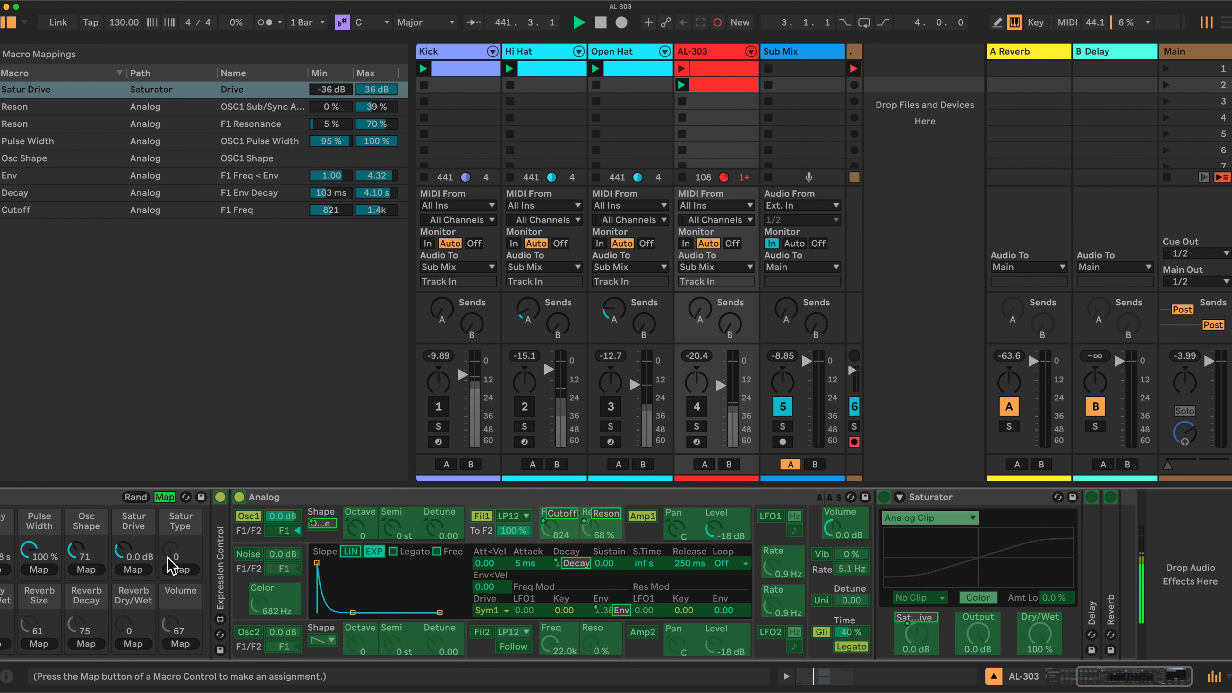
pyautogui.click(176, 570)
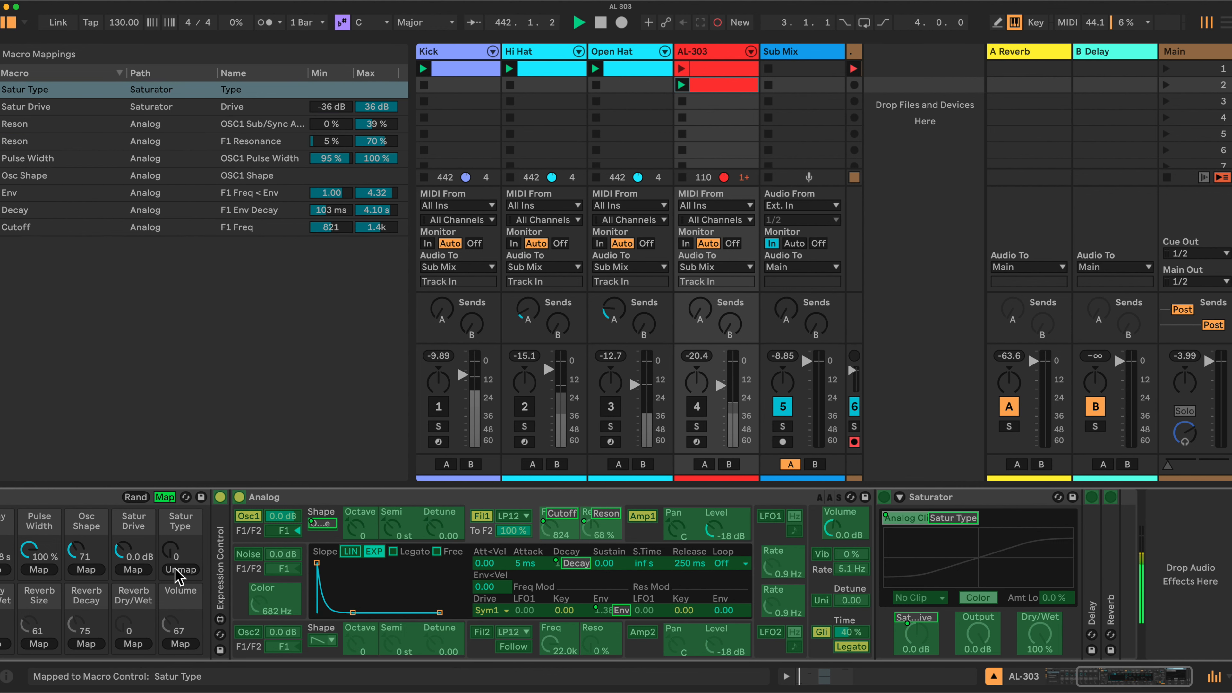
pyautogui.click(165, 498)
pyautogui.moveTo(178, 553); pyautogui.dragTo(132, 519)
pyautogui.doubleClick(135, 552)
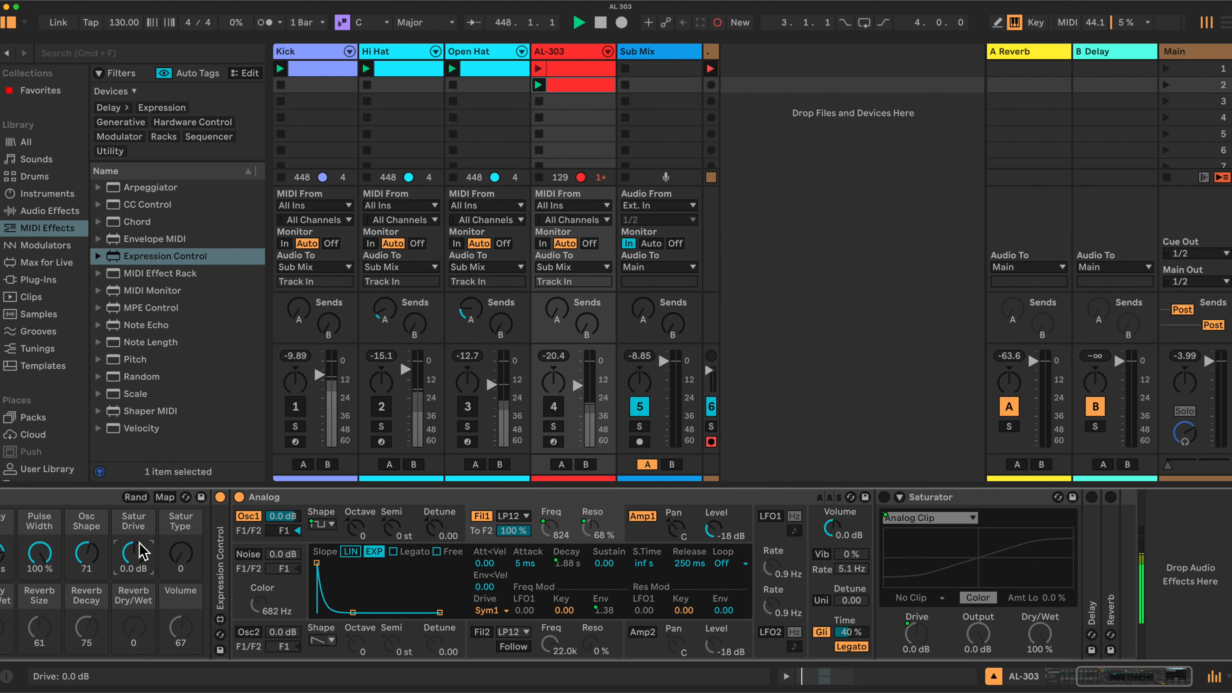
# Unfold the Delay device in the AL-303 rack.
pyautogui.hscroll(-3, 168, 551)
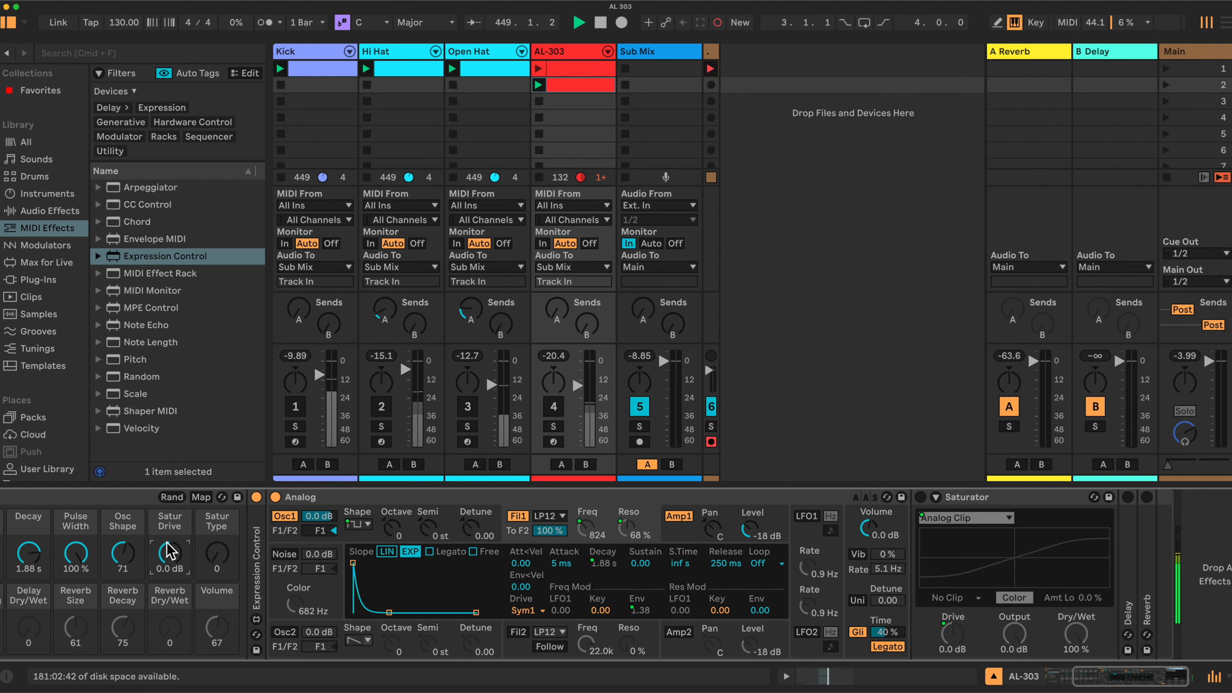
pyautogui.hscroll(-10, 168, 551)
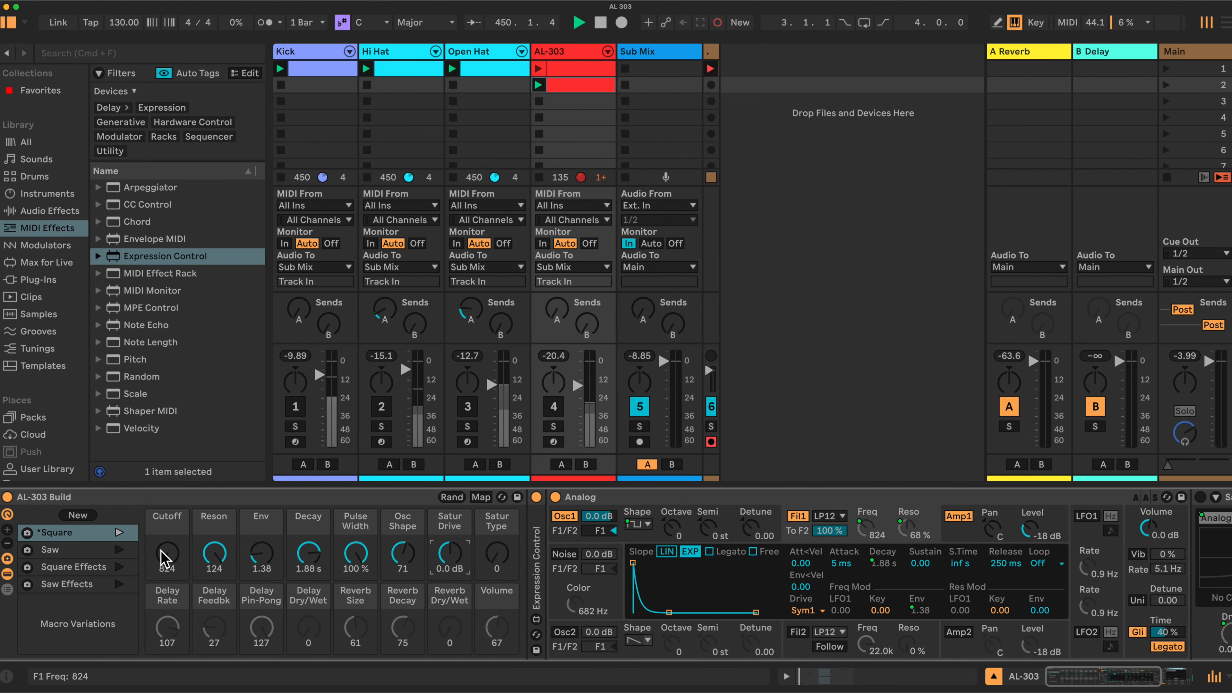
pyautogui.hscroll(13, 855, 558)
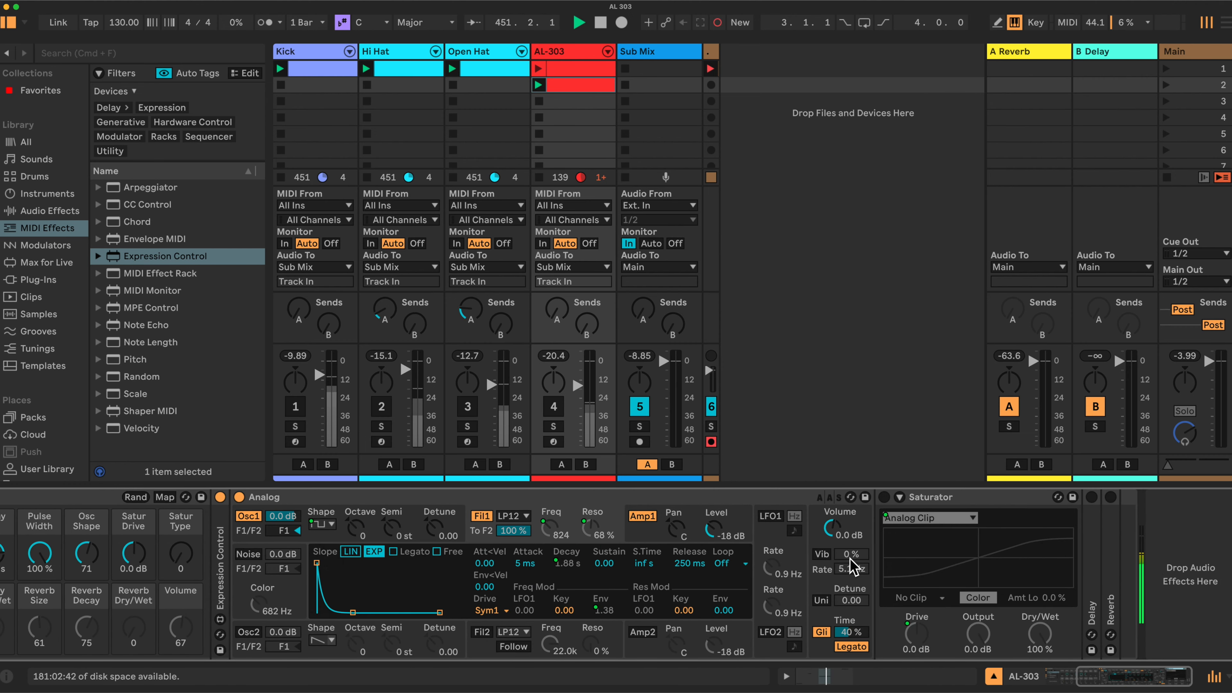
pyautogui.doubleClick(1095, 546)
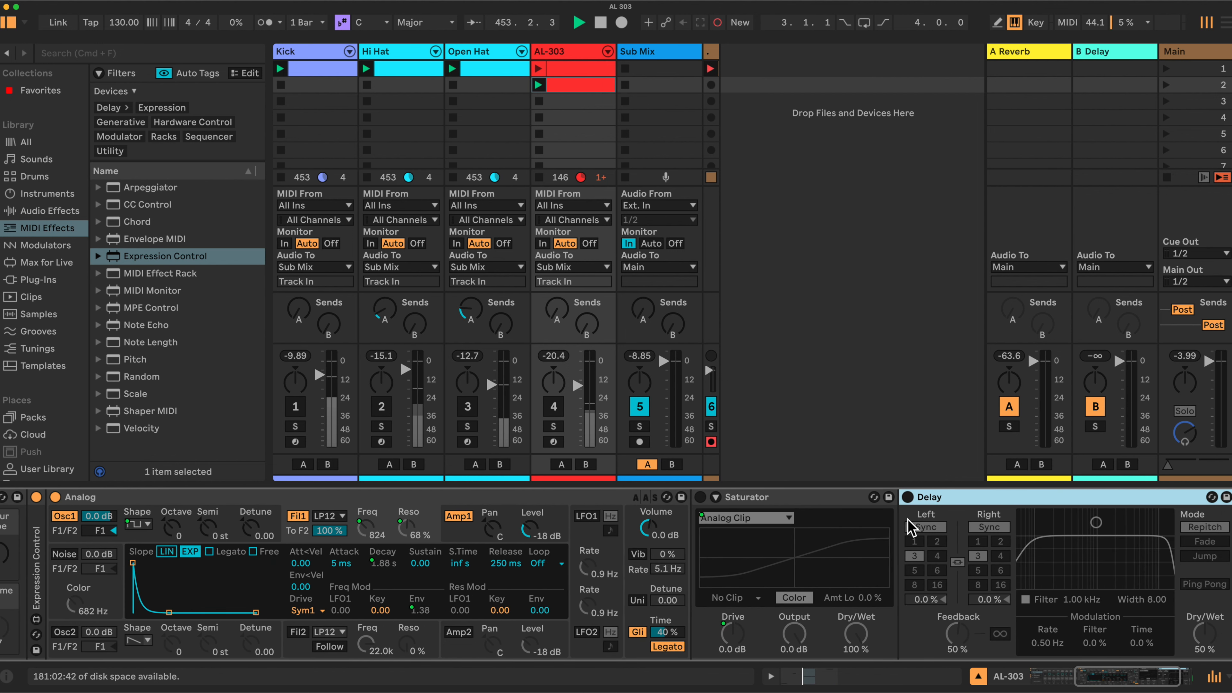
# Switch on the Delay device and change its left and right channels from Sync to Time mode.
pyautogui.click(907, 497)
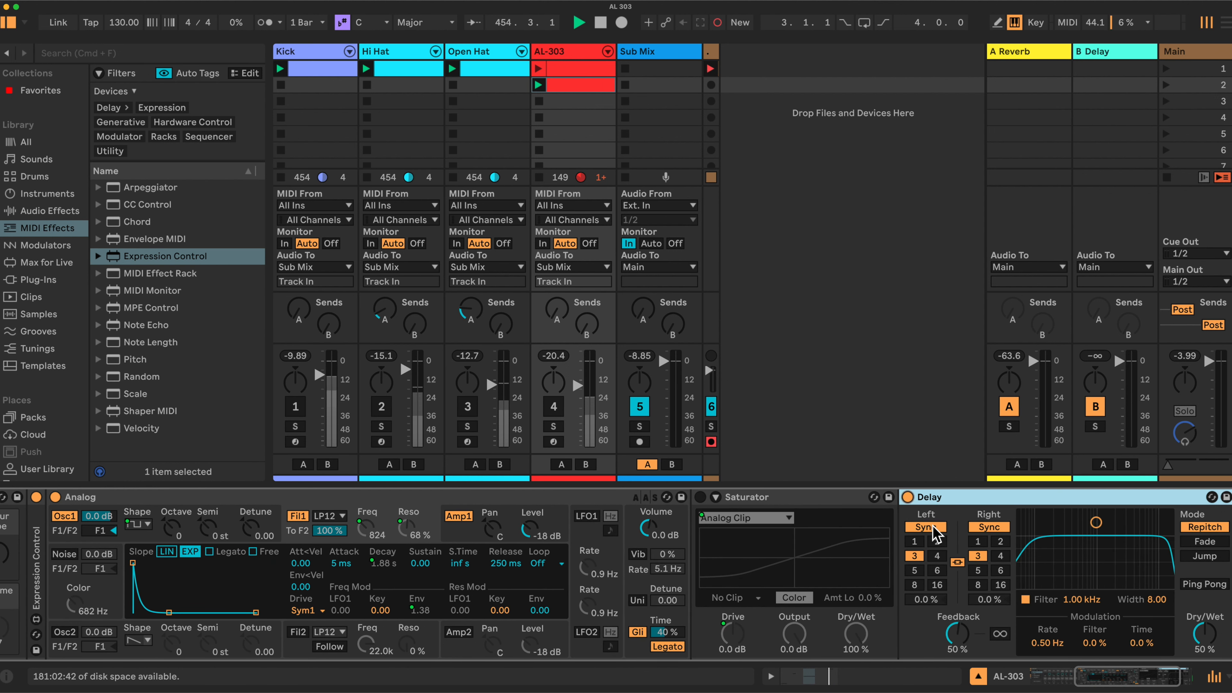
pyautogui.click(932, 528)
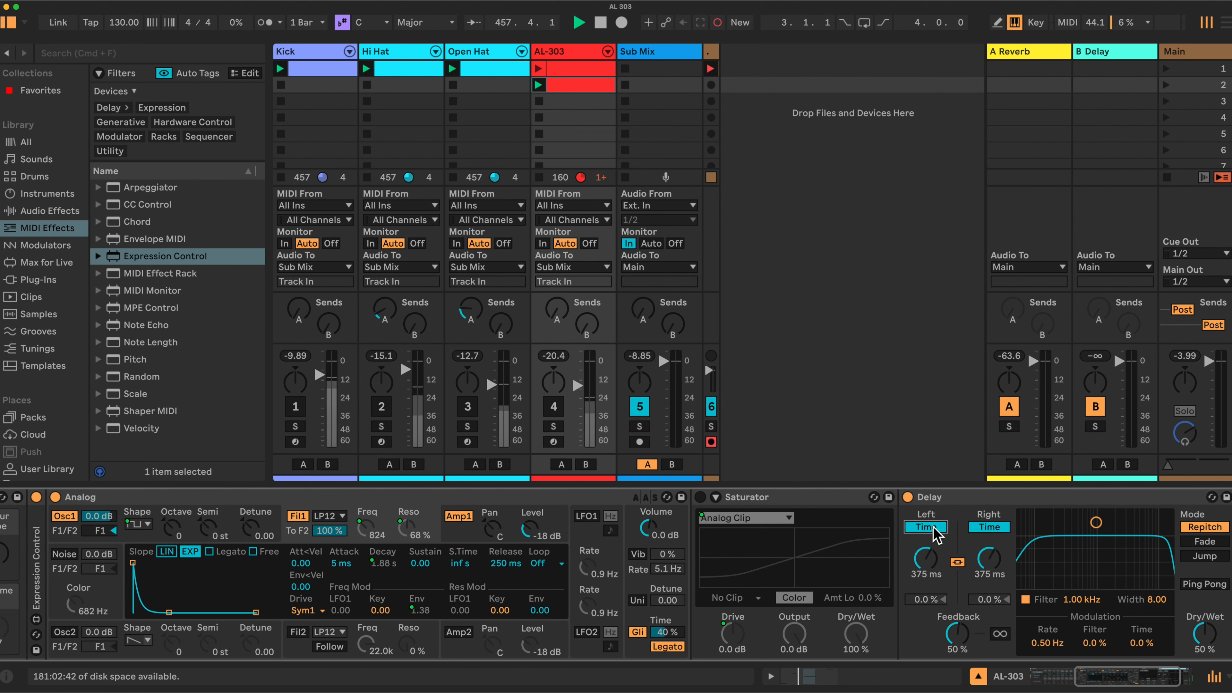
pyautogui.hscroll(-10, 668, 578)
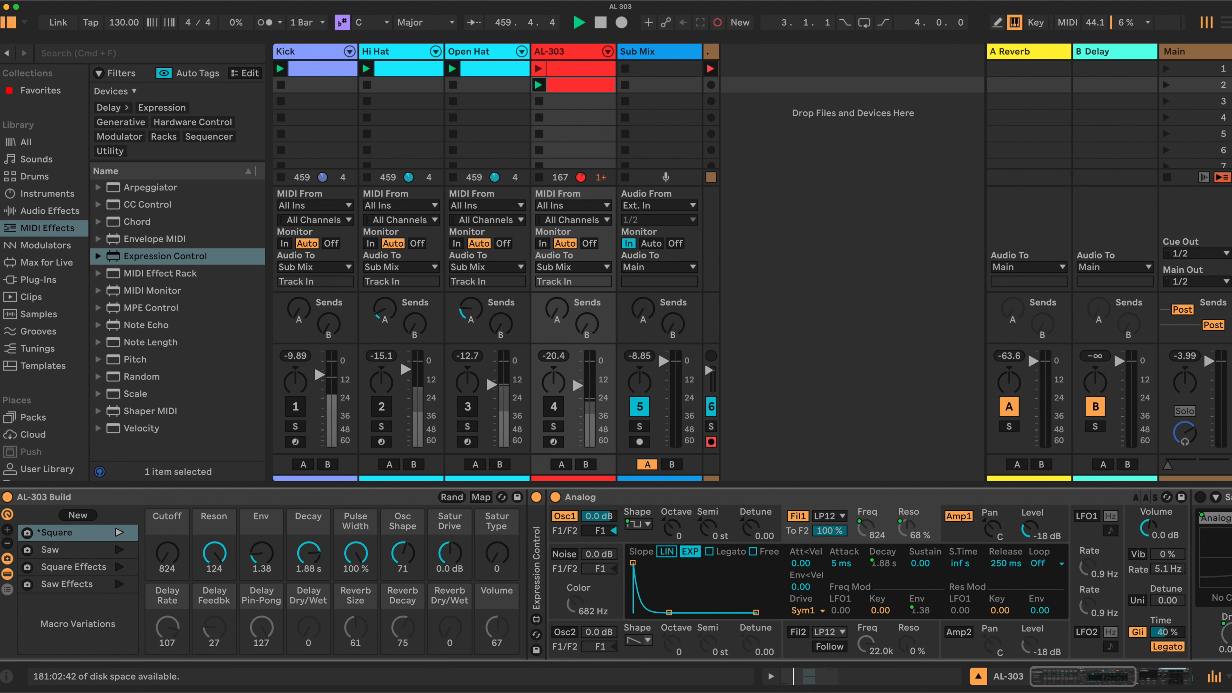
# Fold the Analog device, map the Delay's left delay time to the Delay Rate macro and try the macro at 2.12 s.
pyautogui.hscroll(5, 526, 586)
pyautogui.doubleClick(642, 503)
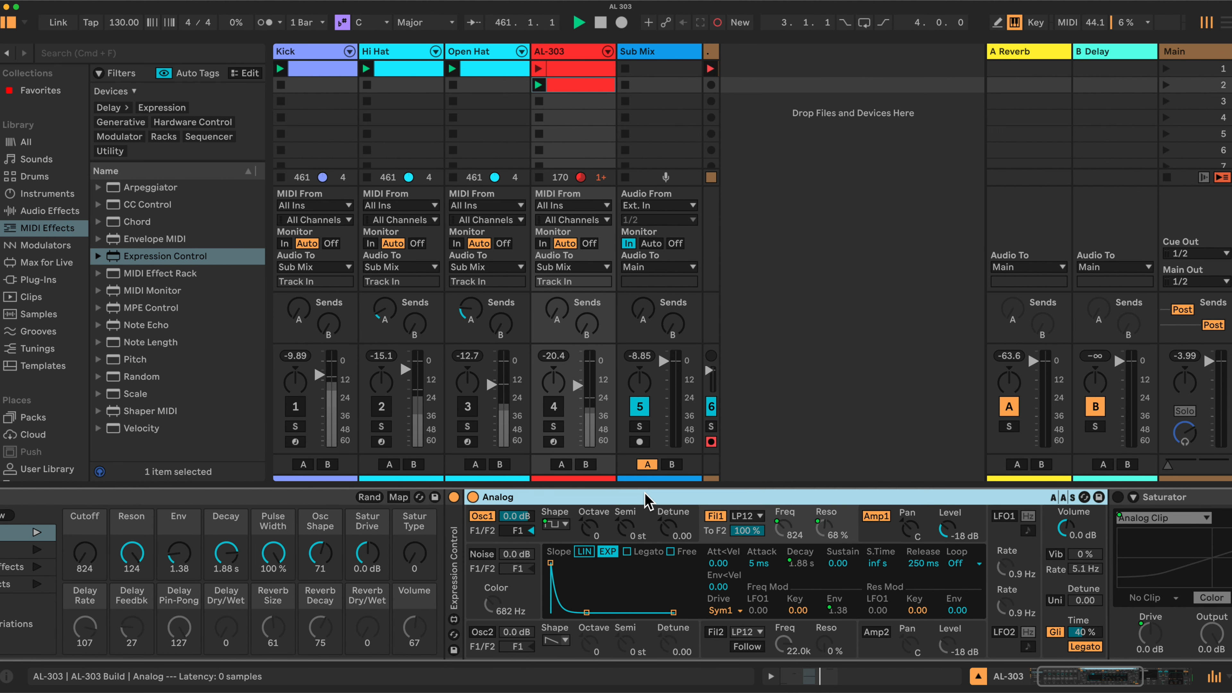
pyautogui.hscroll(-5, 538, 553)
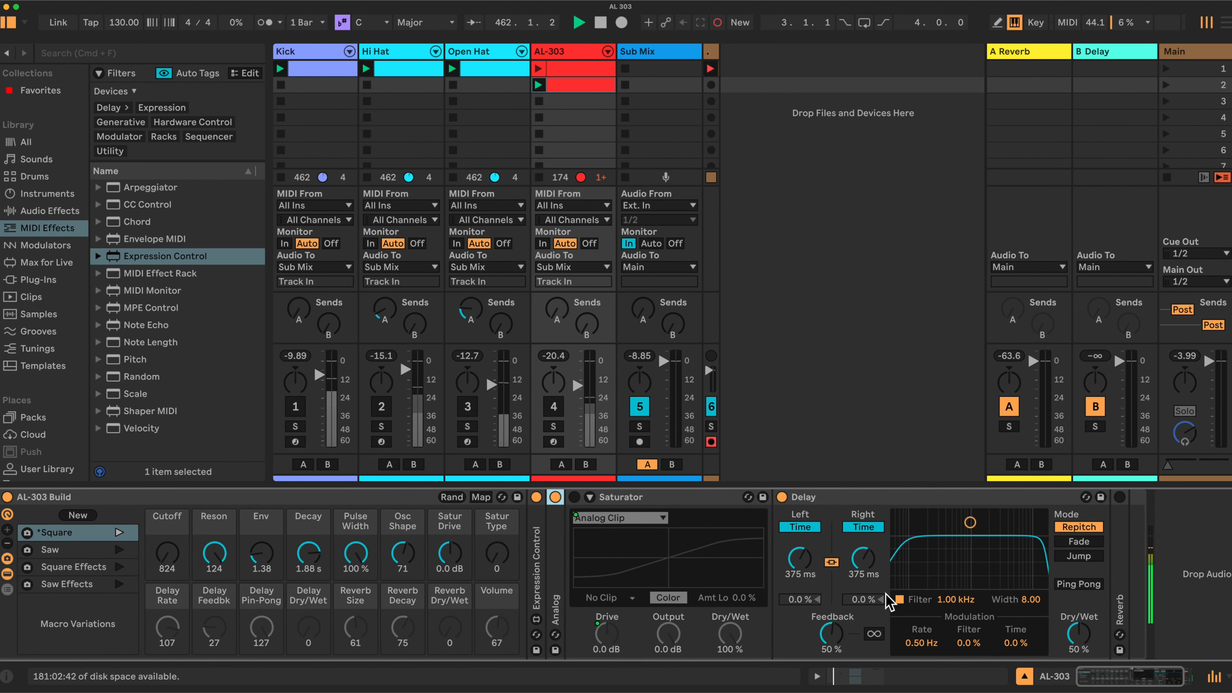
pyautogui.click(799, 563)
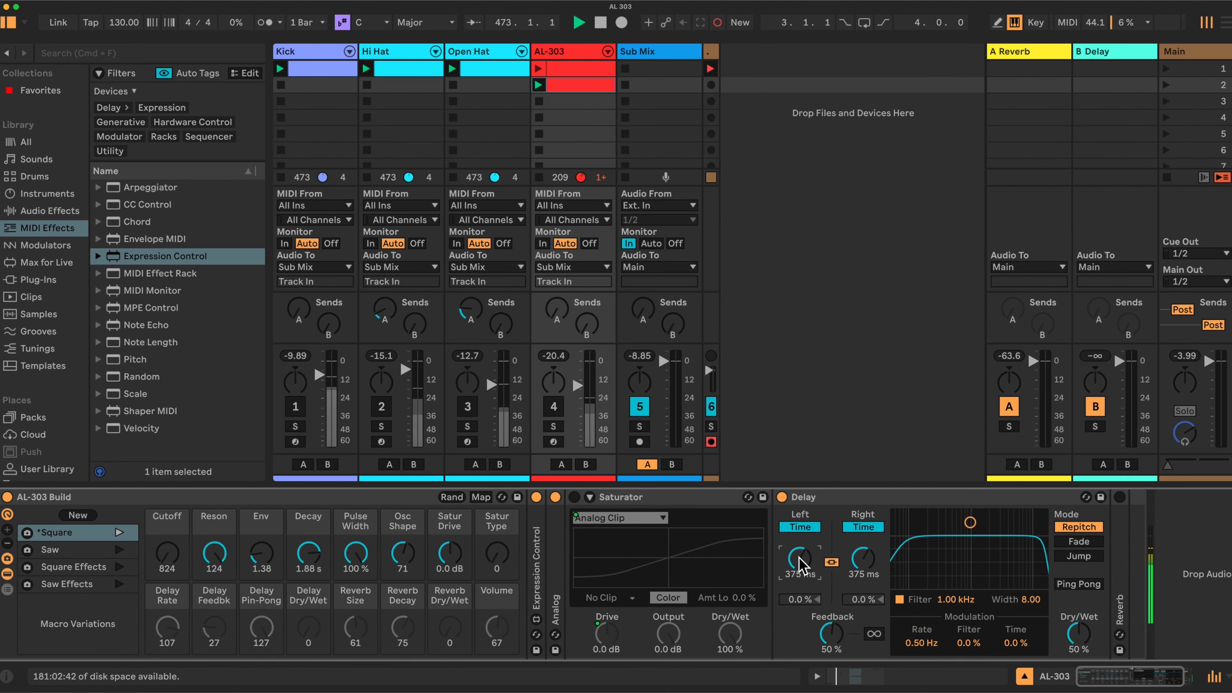
pyautogui.click(481, 497)
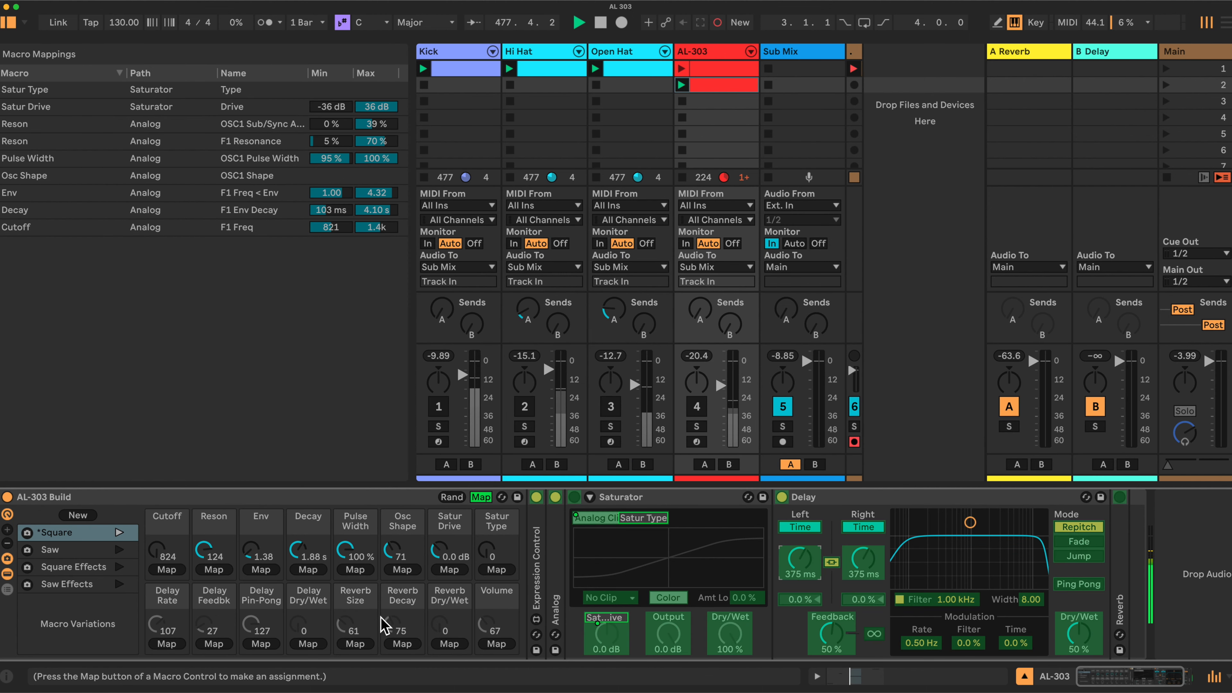
pyautogui.click(167, 641)
pyautogui.click(480, 497)
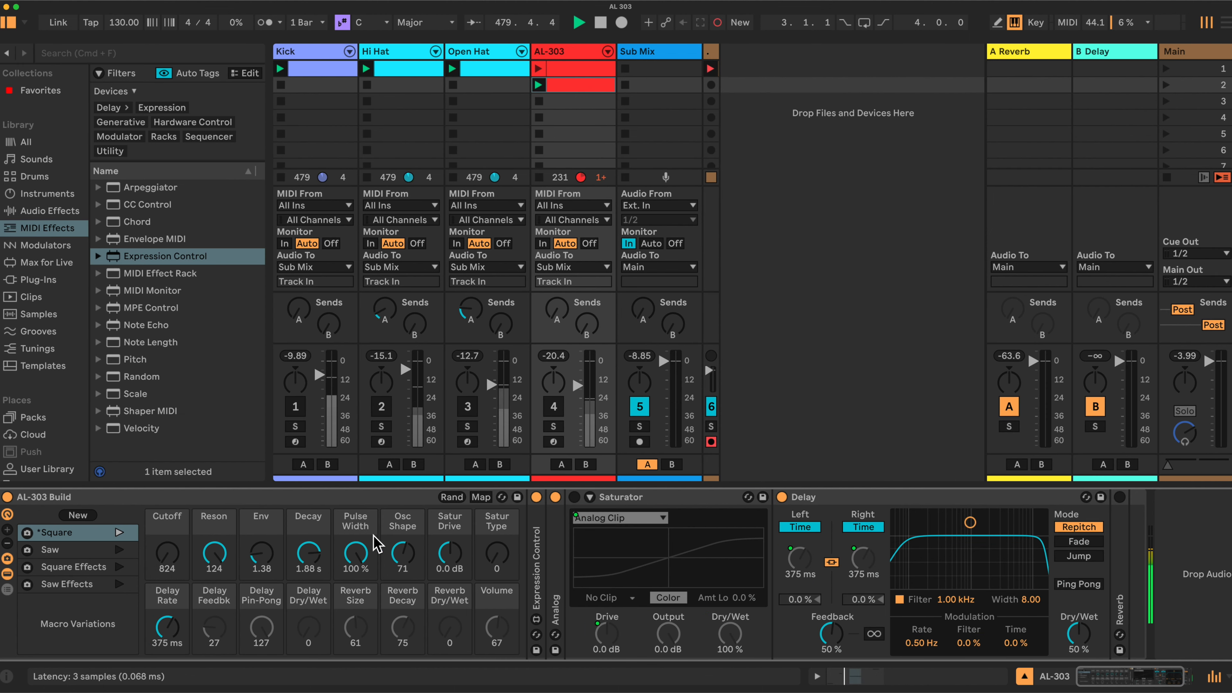
pyautogui.moveTo(172, 625); pyautogui.dragTo(172, 606)
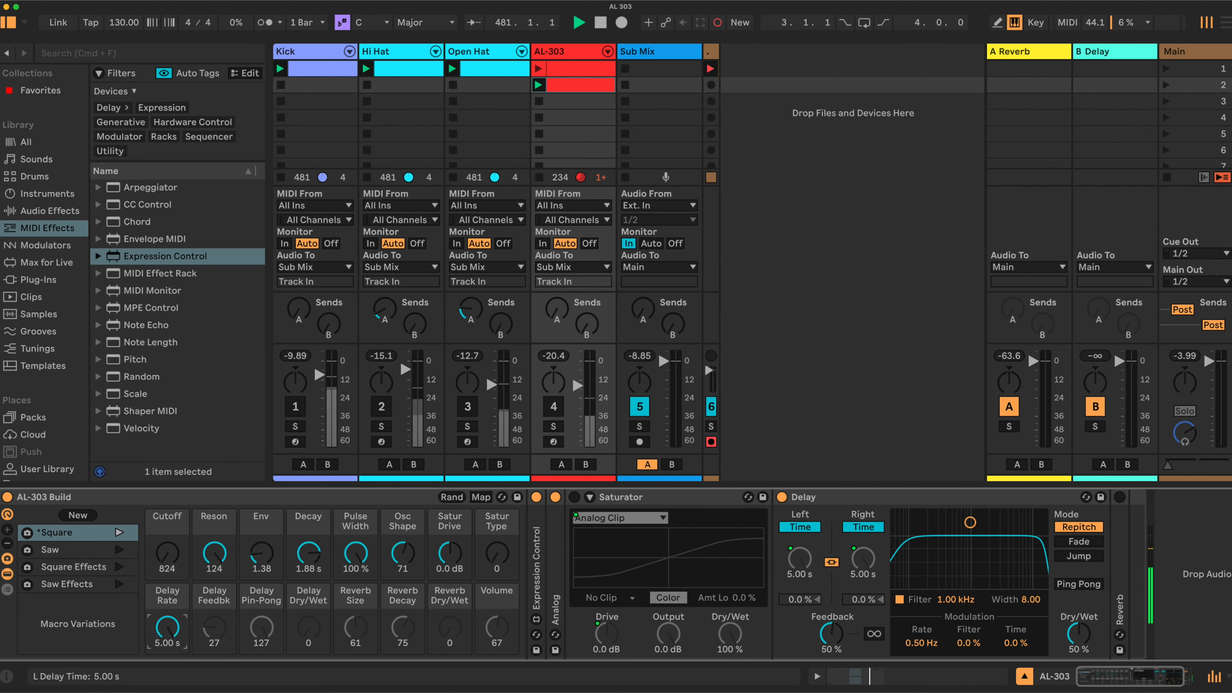
# Limit the Delay Rate macro's mapping range to a minimum of 50 ms and a maximum of 250 ms.
pyautogui.click(480, 497)
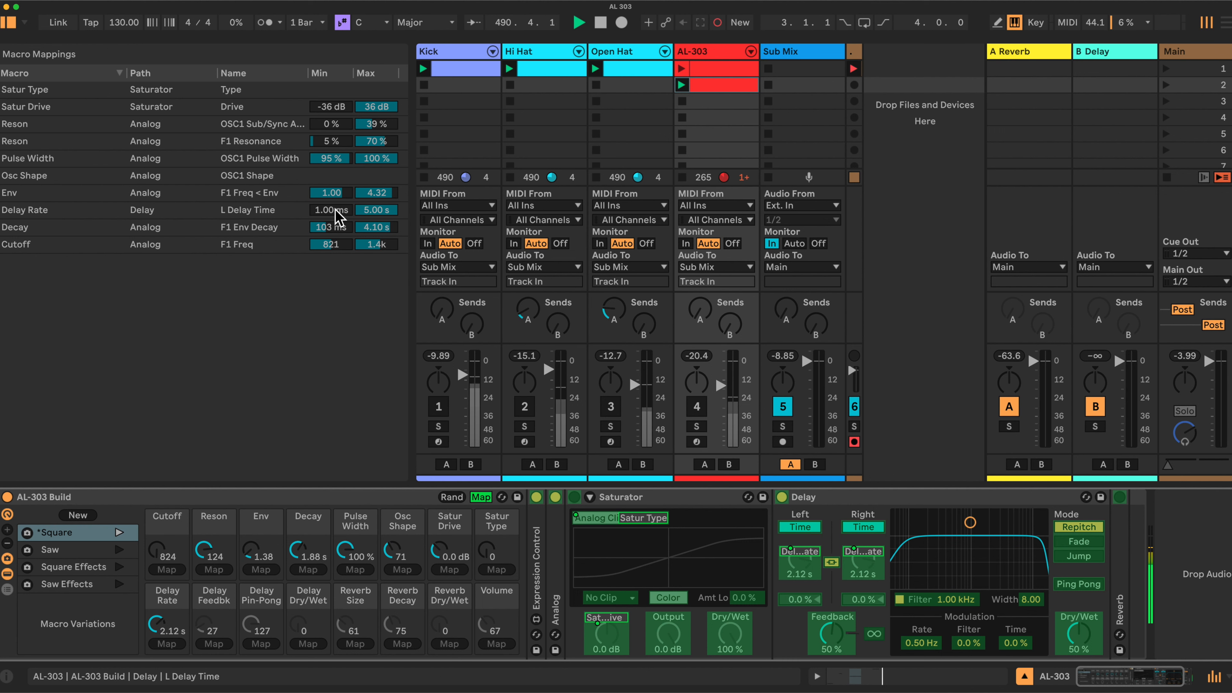
pyautogui.moveTo(335, 210); pyautogui.dragTo(335, 201)
pyautogui.write('50')
pyautogui.press('Return')
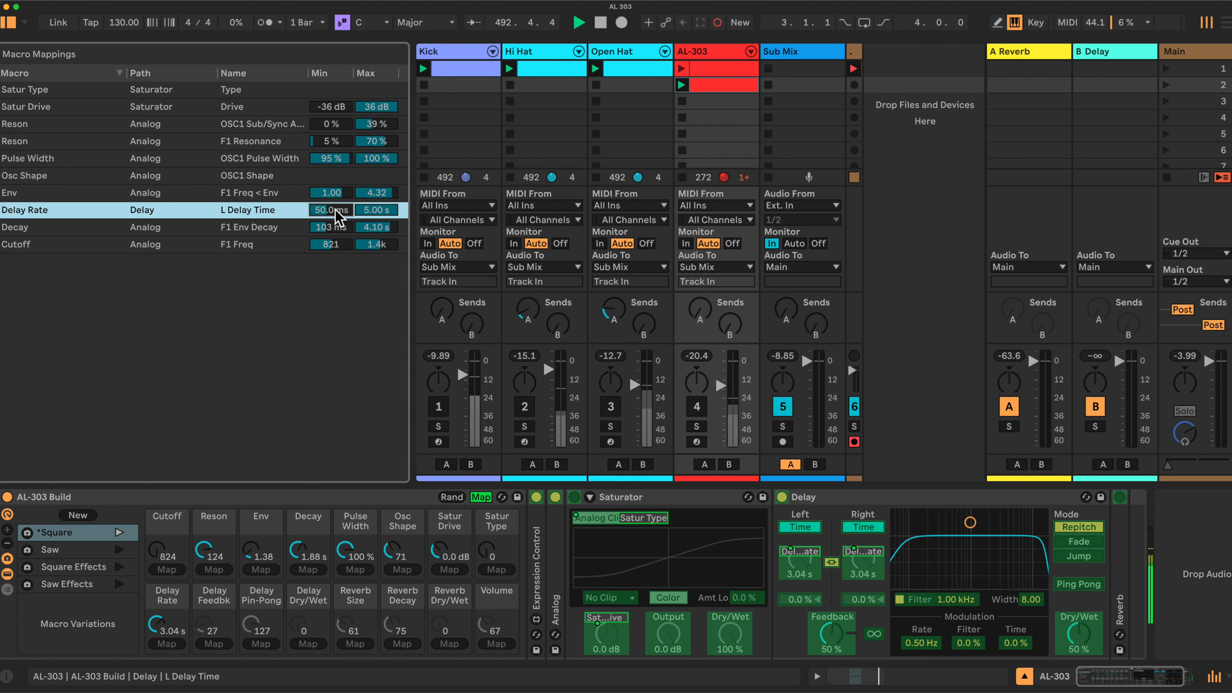
pyautogui.click(373, 211)
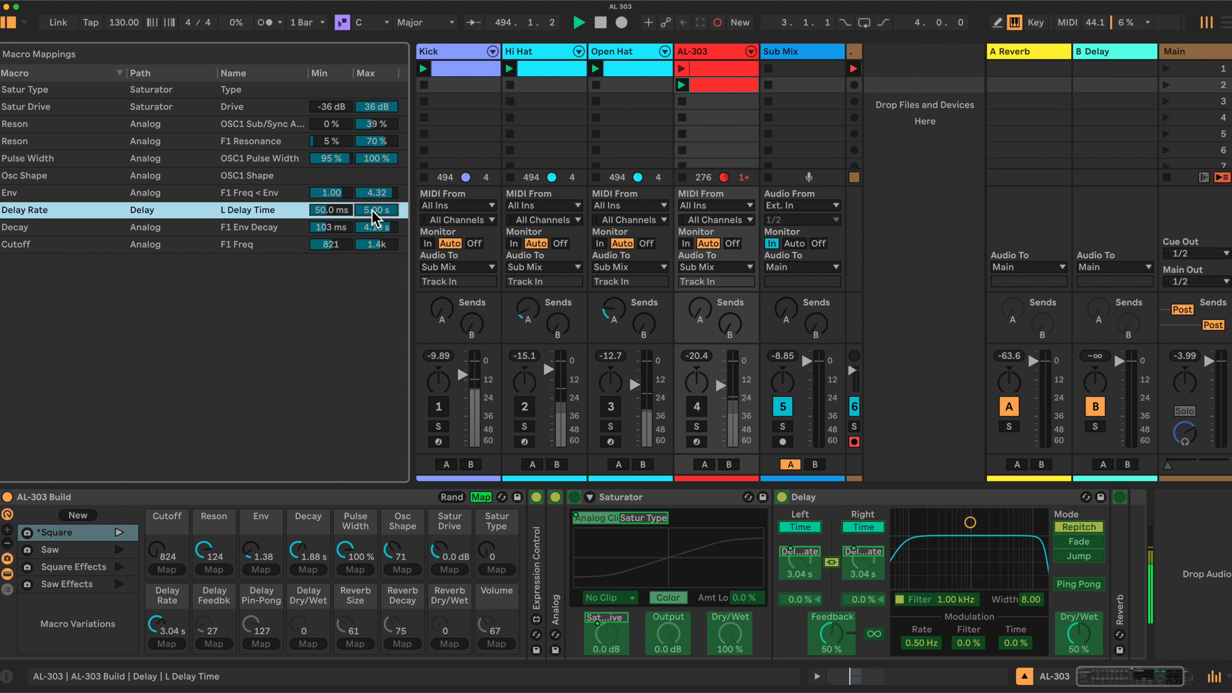
pyautogui.write('250')
pyautogui.press('Return')
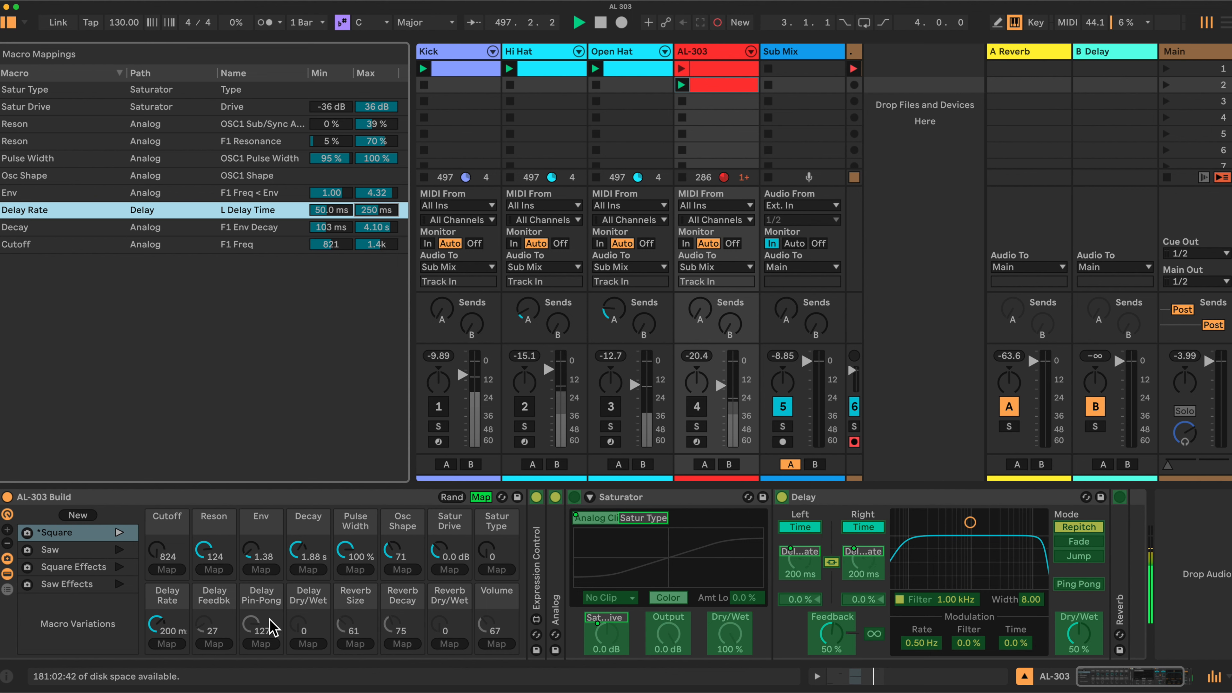
# Map the Delay's Feedback to the Delay Feedbk macro and its Dry/Wet to the Delay Dry/Wet macro.
pyautogui.click(811, 632)
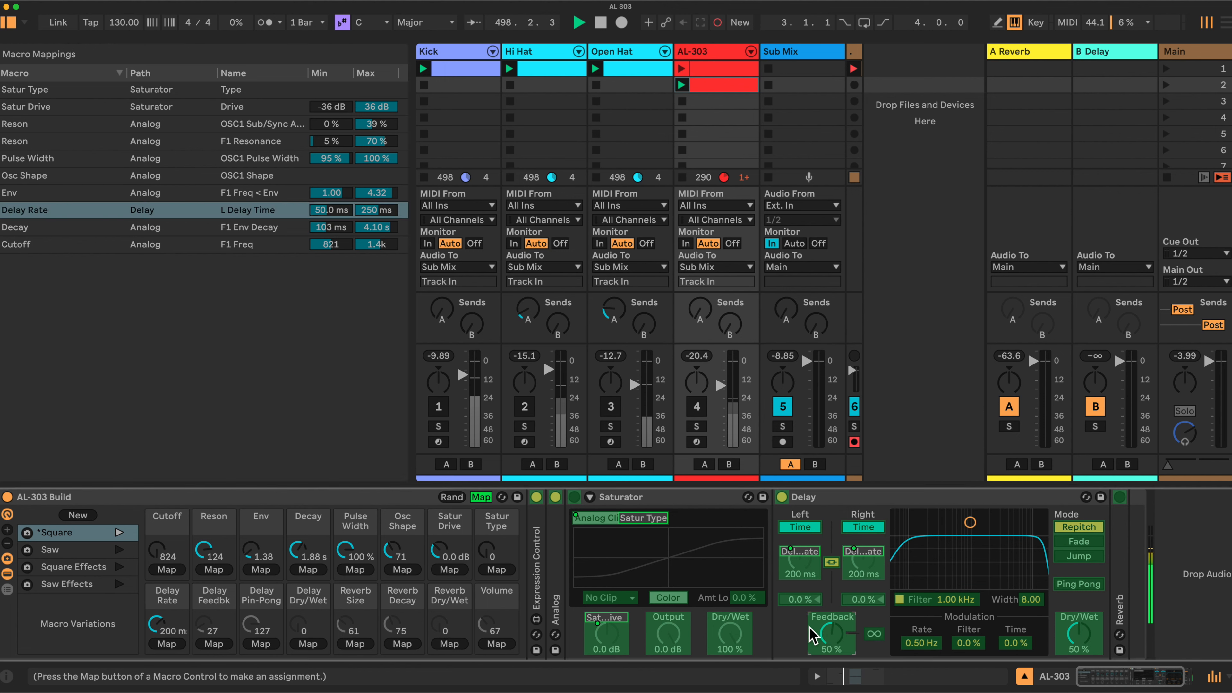
pyautogui.click(219, 644)
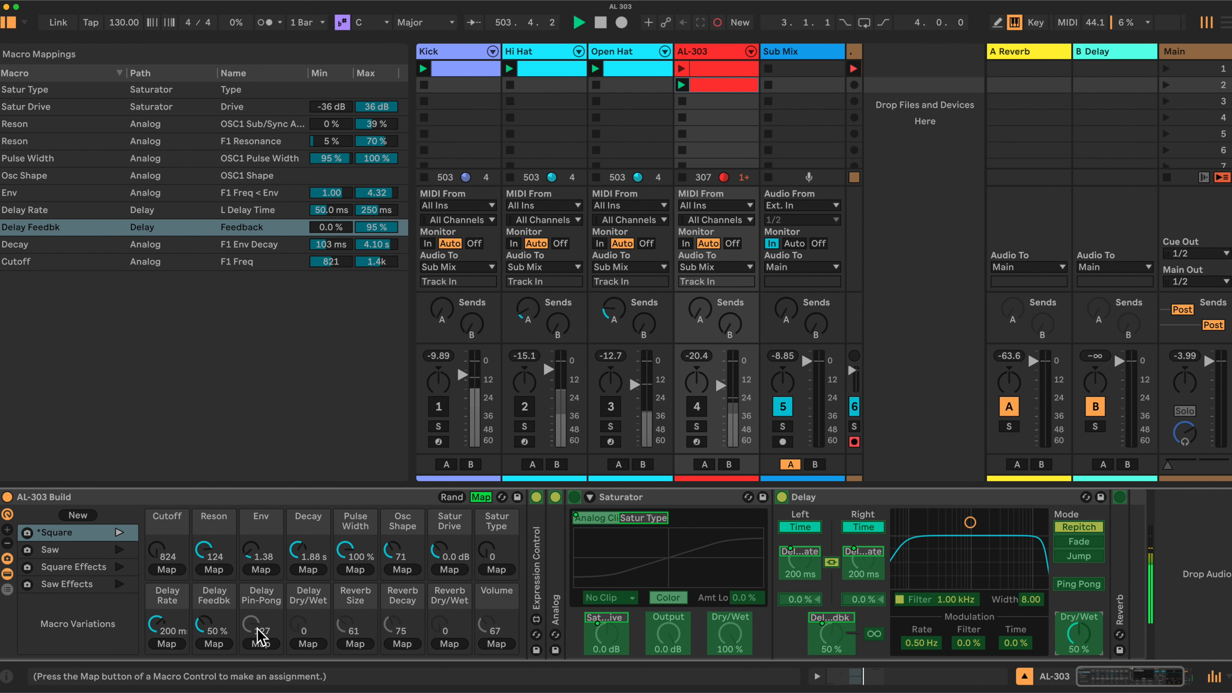
pyautogui.click(316, 643)
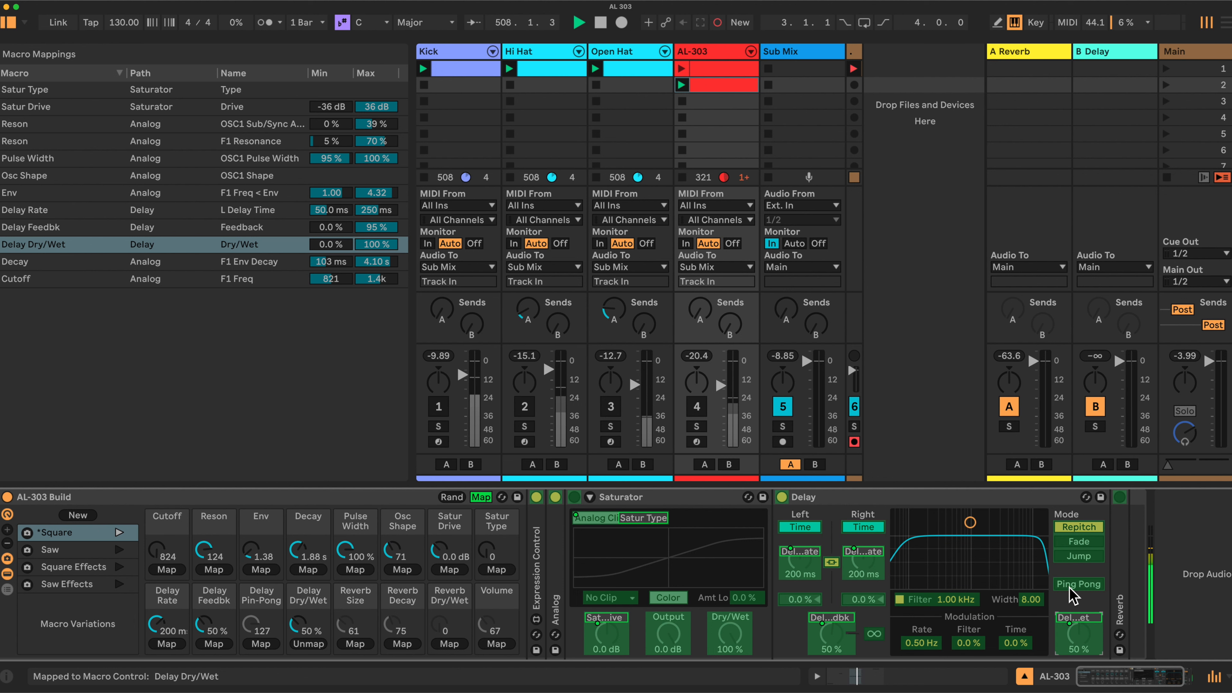
# Map the Delay's Ping Pong switch to the Delay Pin-Pong macro, leave macro mapping and set the macro to 0.
pyautogui.click(261, 644)
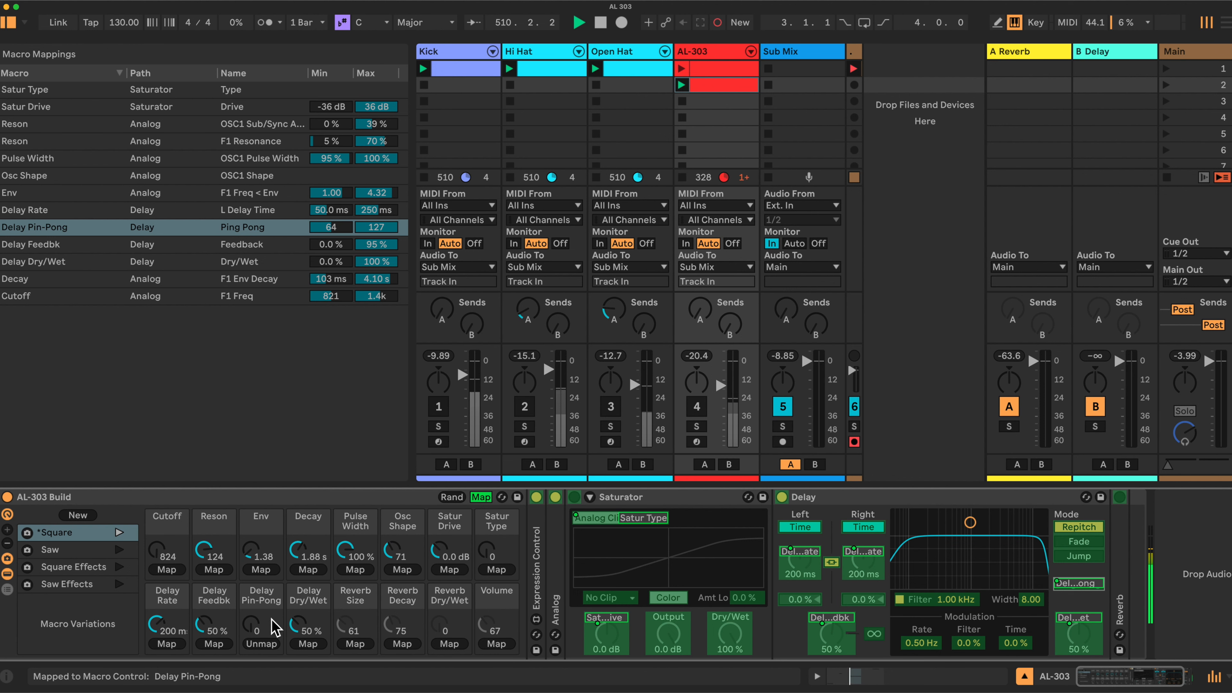
pyautogui.click(480, 497)
pyautogui.moveTo(261, 626)
pyautogui.mouseDown()
pyautogui.moveTo(261, 601)
pyautogui.moveTo(261, 629)
pyautogui.mouseUp()
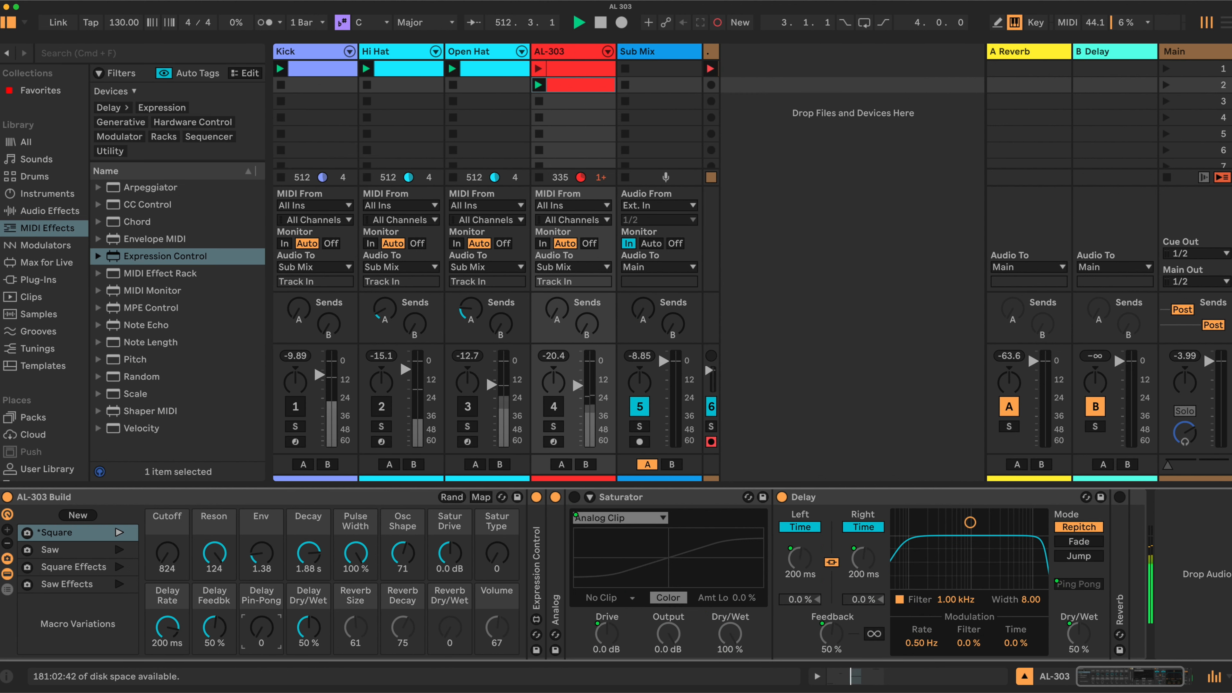
# Return to macro mapping, with the Reverb device unfolded and the Delay and Saturator devices folded.
pyautogui.click(481, 497)
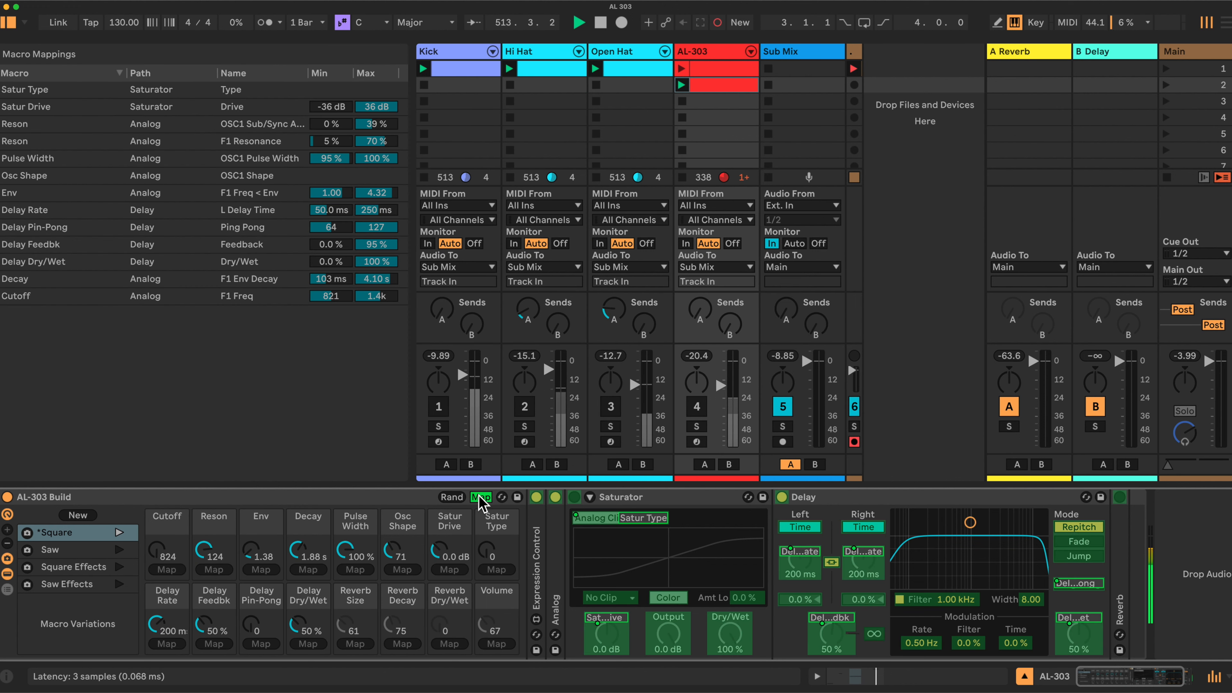
pyautogui.hscroll(3, 759, 550)
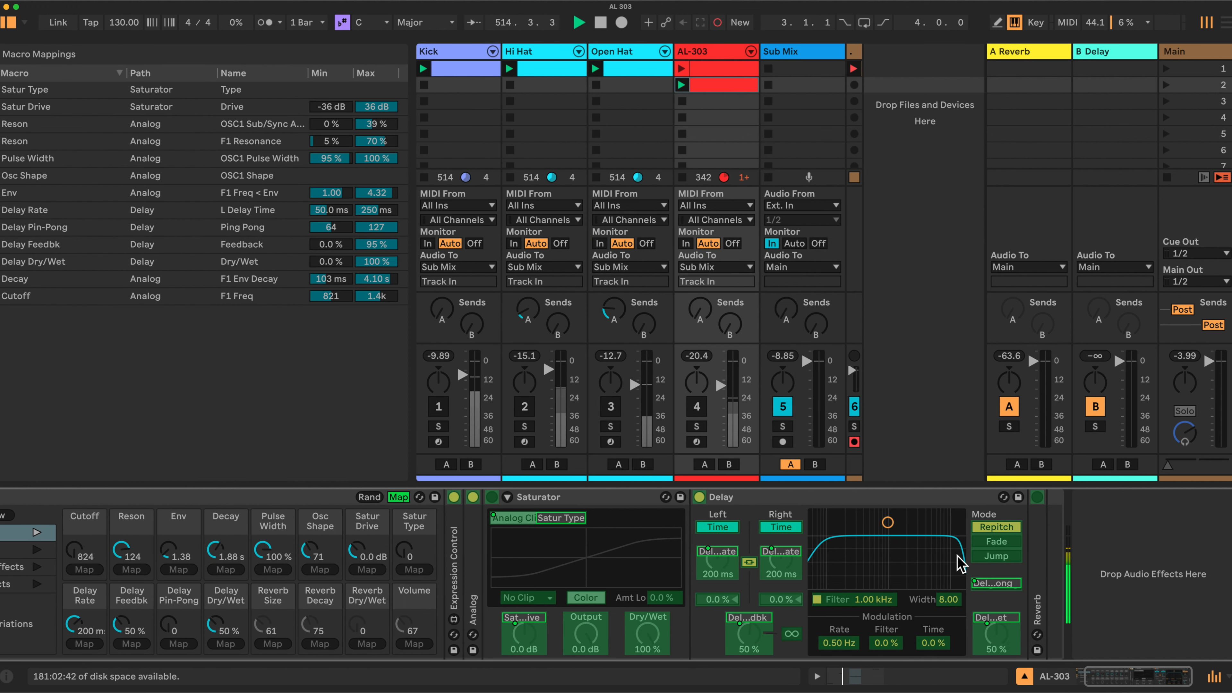
pyautogui.doubleClick(1040, 554)
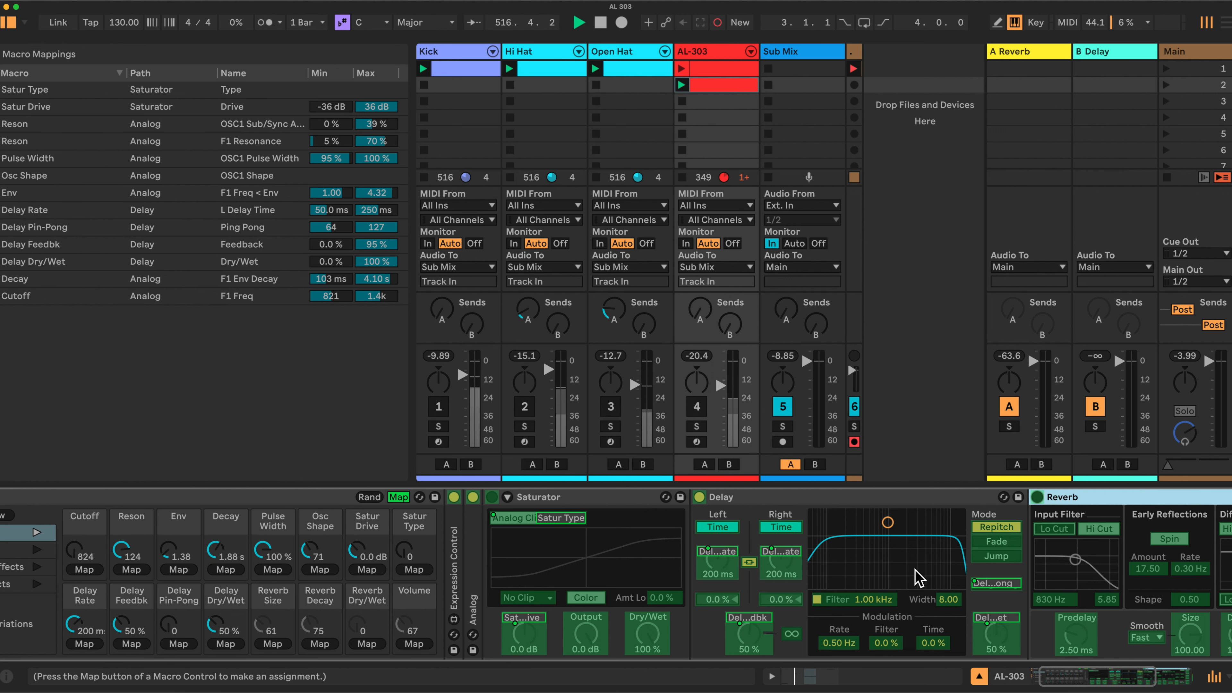
pyautogui.hscroll(6, 1038, 507)
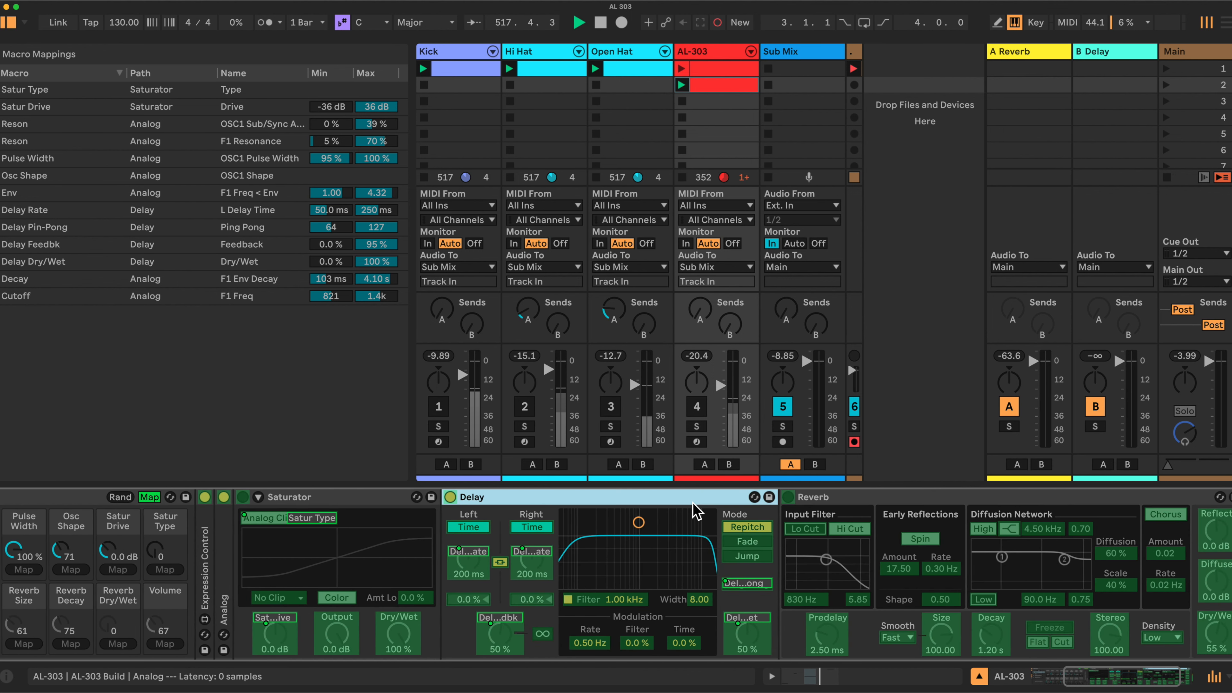
pyautogui.doubleClick(701, 500)
pyautogui.doubleClick(361, 497)
pyautogui.hscroll(-8, 361, 504)
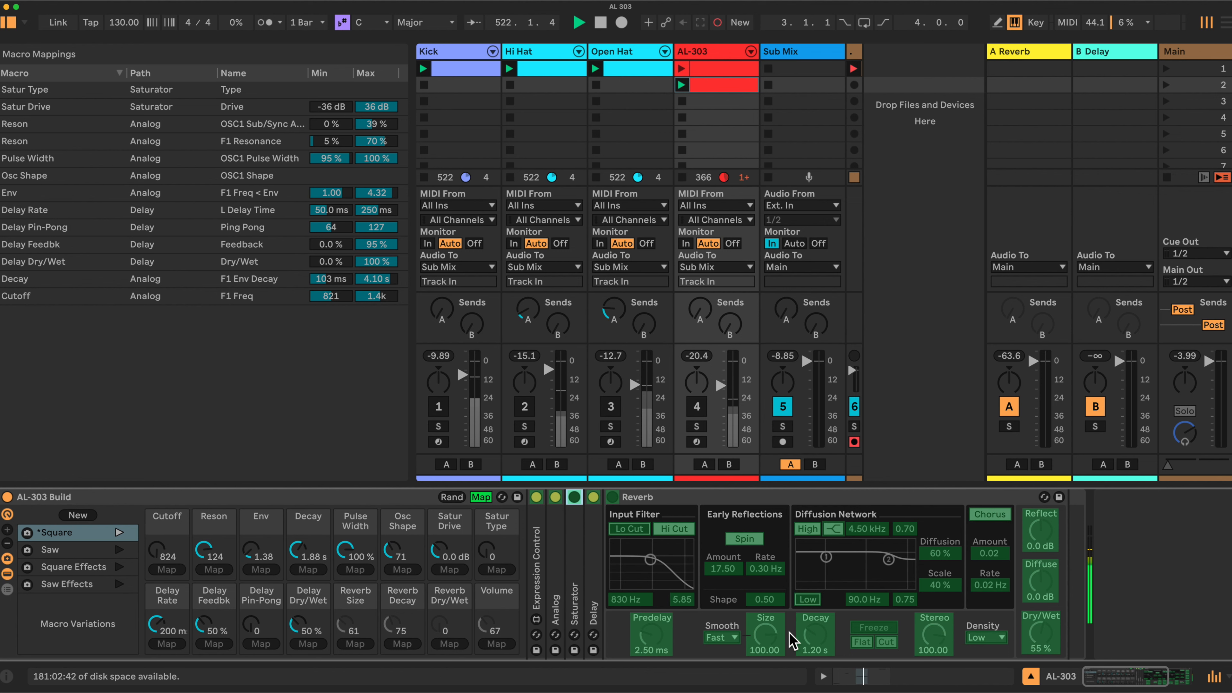
# Map the Reverb's Size, Decay and Dry/Wet to the Reverb Size, Reverb Decay and Reverb Dry/Wet macros.
pyautogui.click(354, 643)
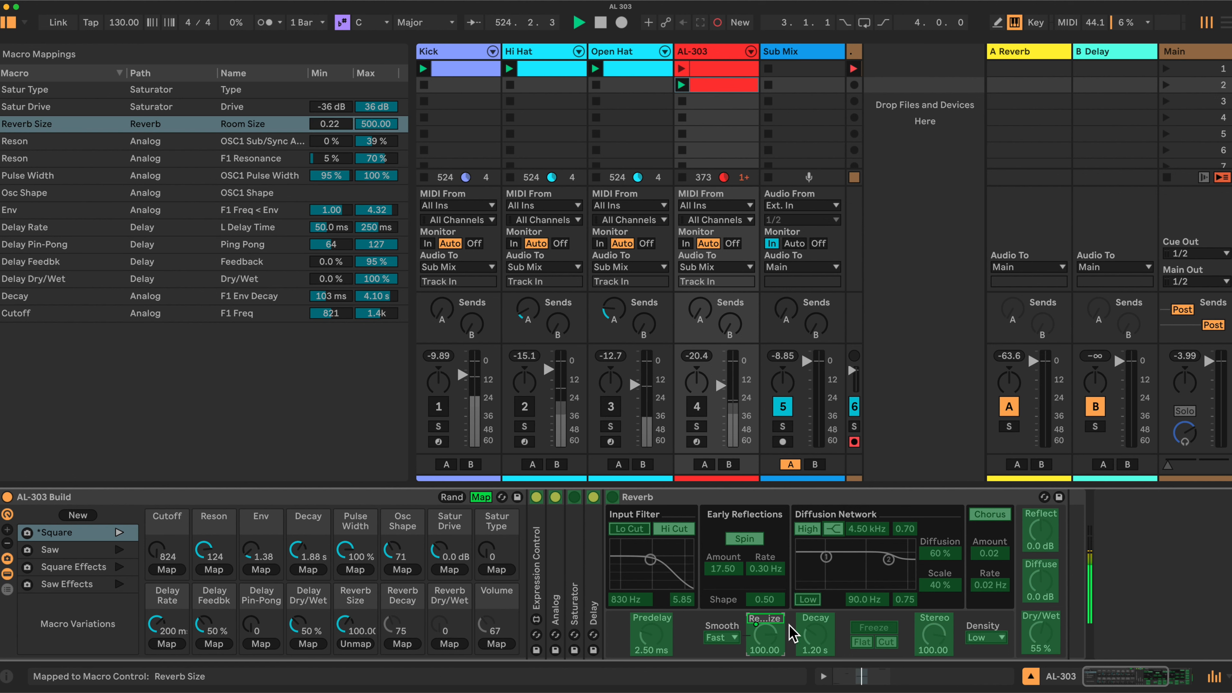
pyautogui.click(816, 633)
pyautogui.click(402, 644)
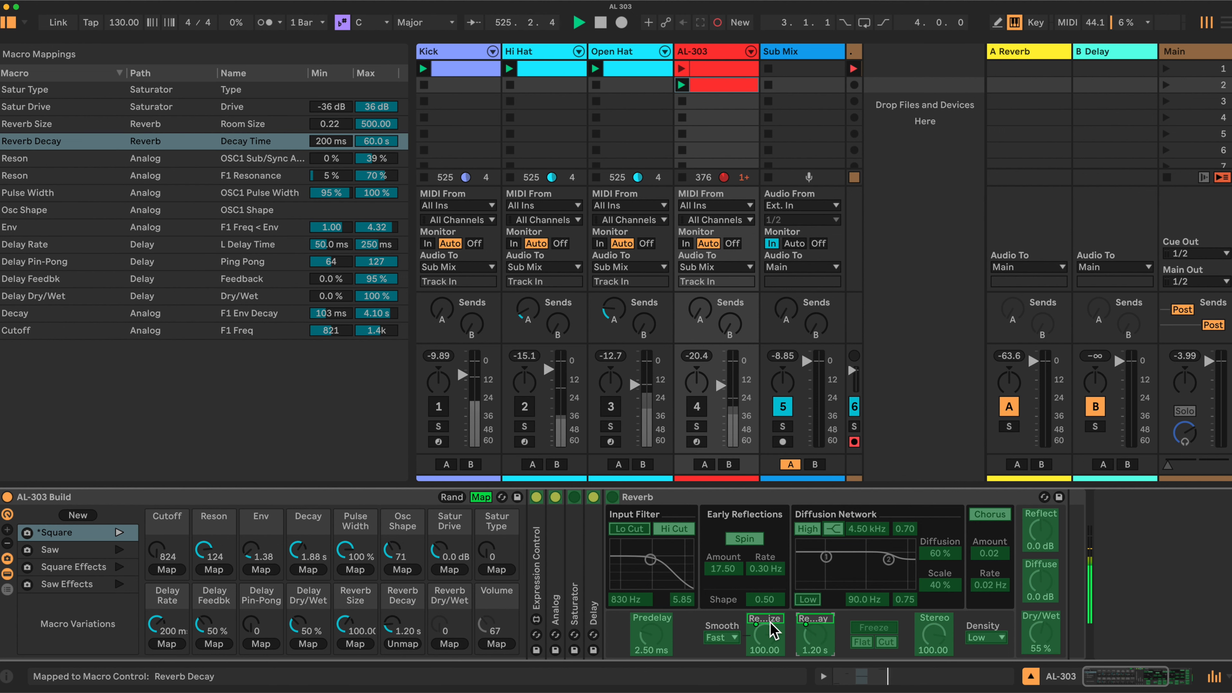
pyautogui.click(1041, 633)
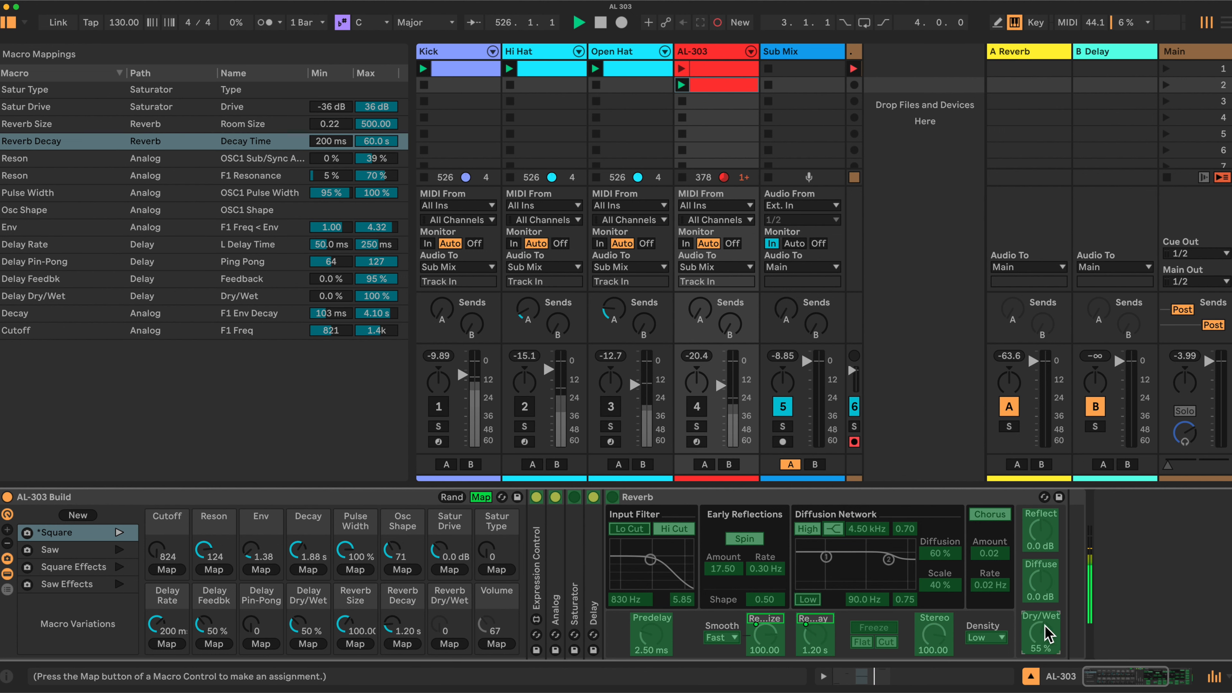
pyautogui.click(449, 644)
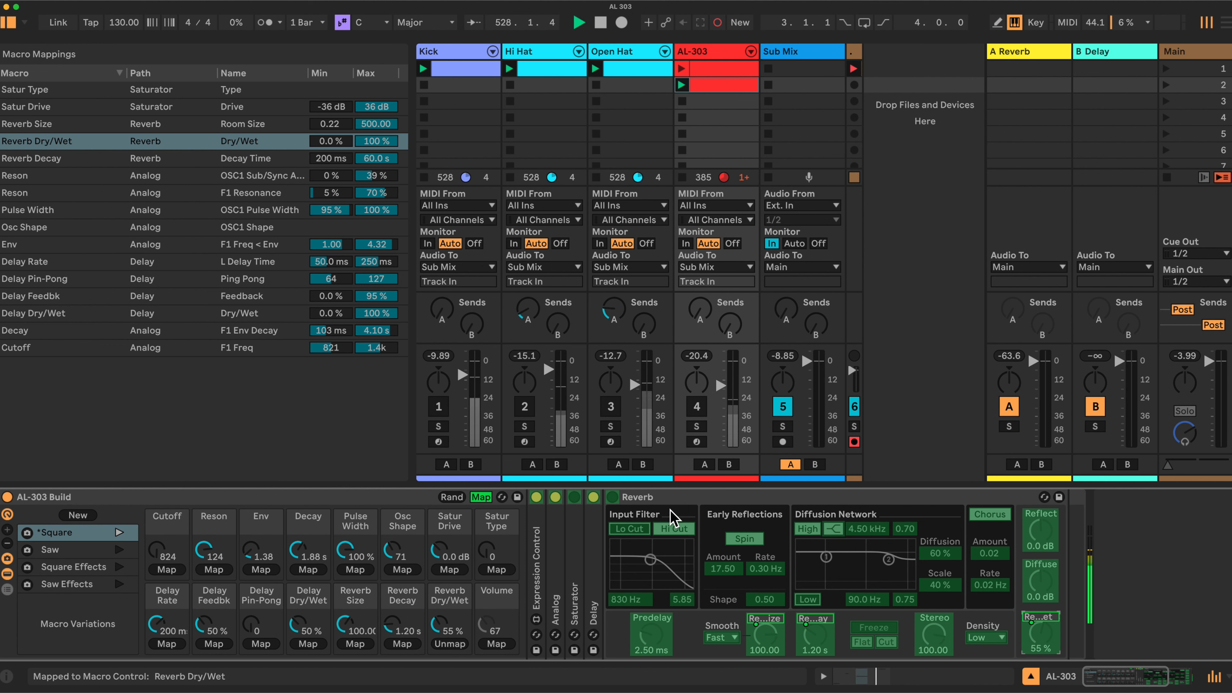
# Unfold the Analog device and map its Volume to the Volume macro.
pyautogui.doubleClick(558, 527)
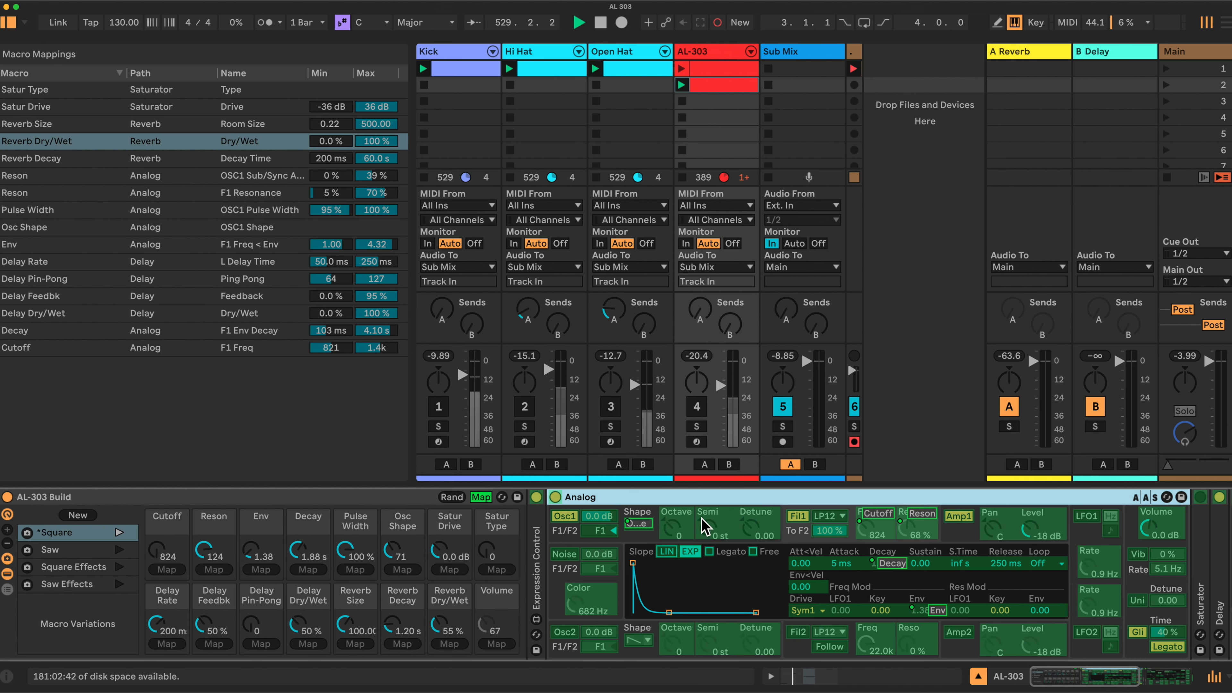
pyautogui.click(1157, 529)
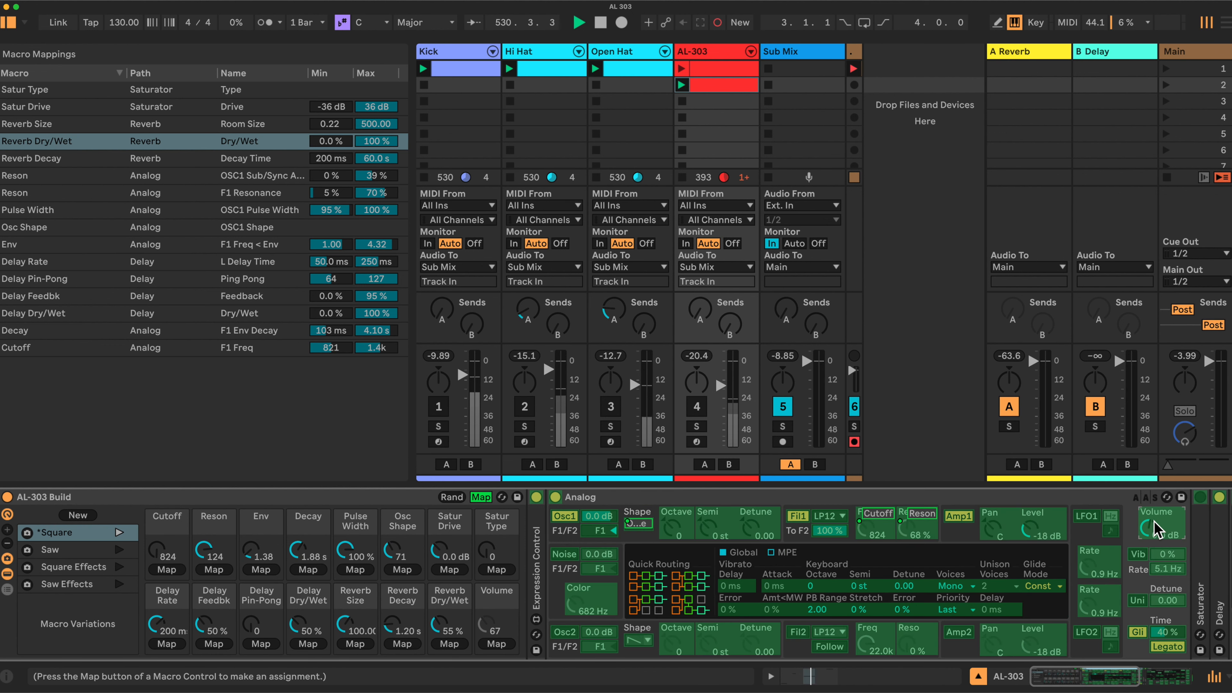
pyautogui.click(496, 643)
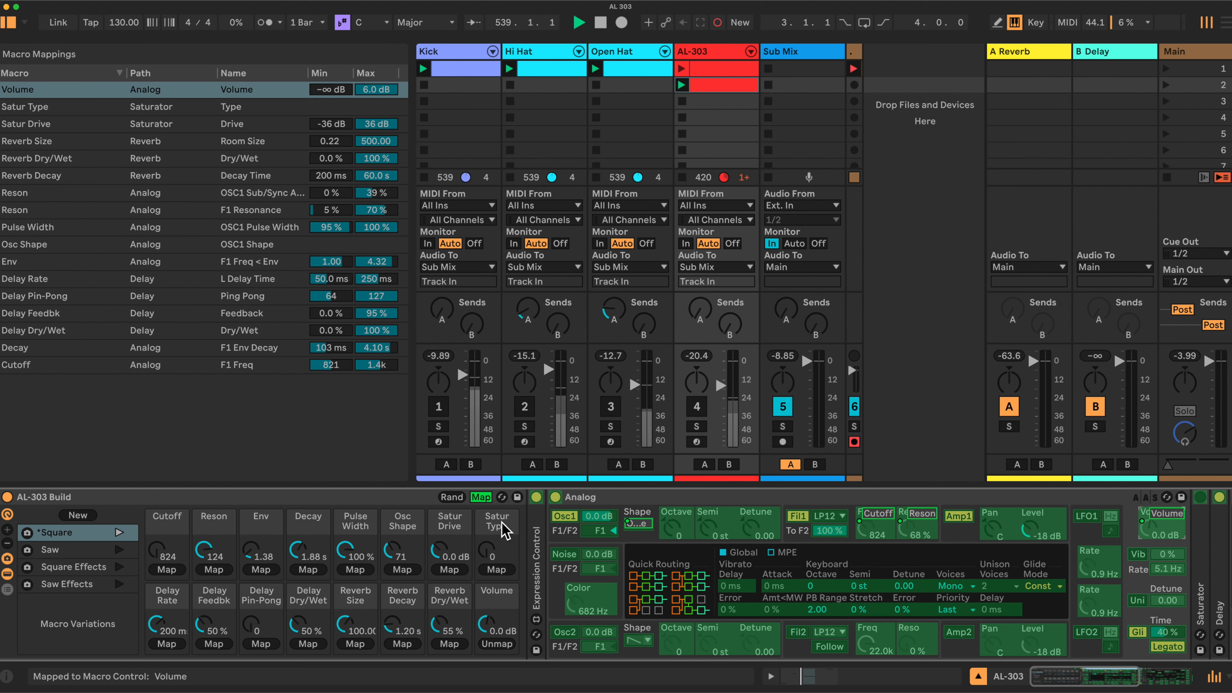
# Leave macro mapping and switch on the Reverb and Saturator devices.
pyautogui.hscroll(10, 723, 505)
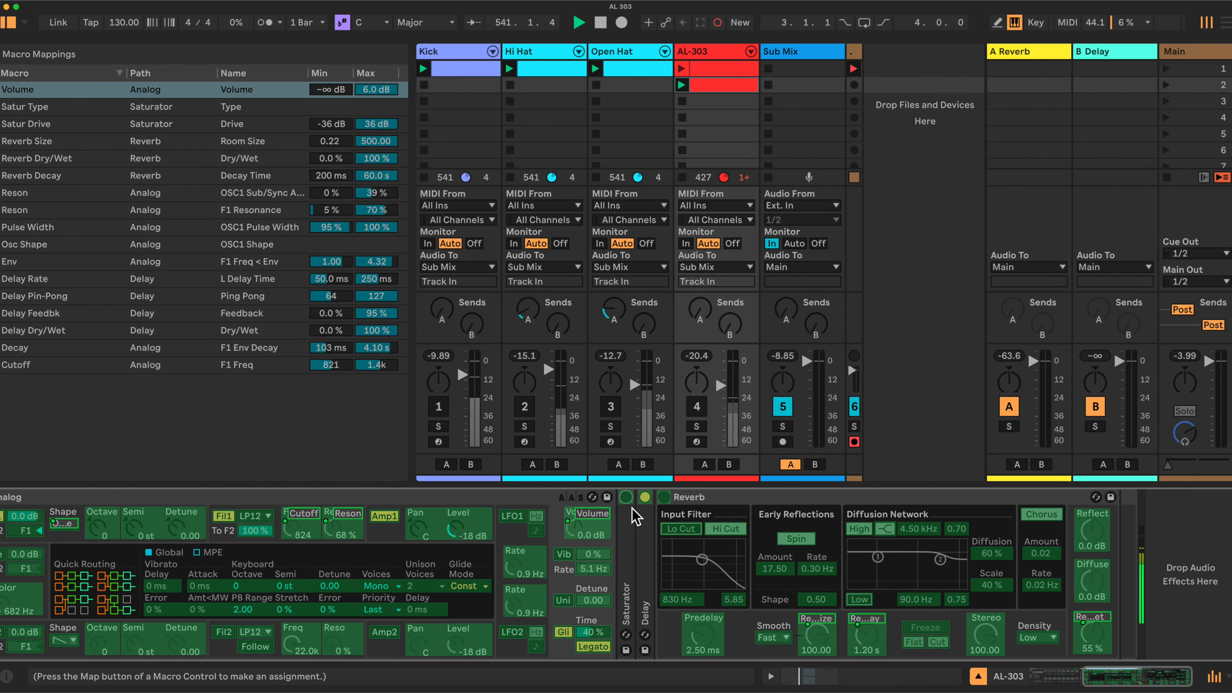
pyautogui.hscroll(-10, 306, 524)
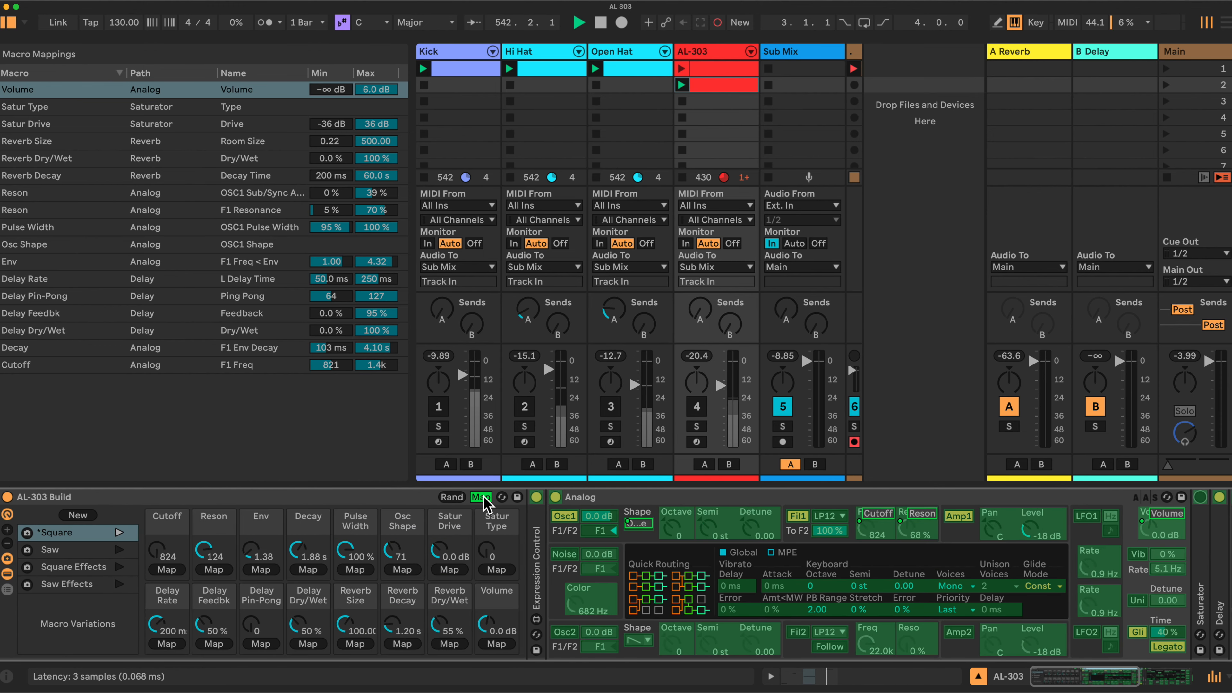
pyautogui.click(482, 497)
pyautogui.hscroll(10, 487, 509)
pyautogui.click(664, 497)
pyautogui.click(626, 497)
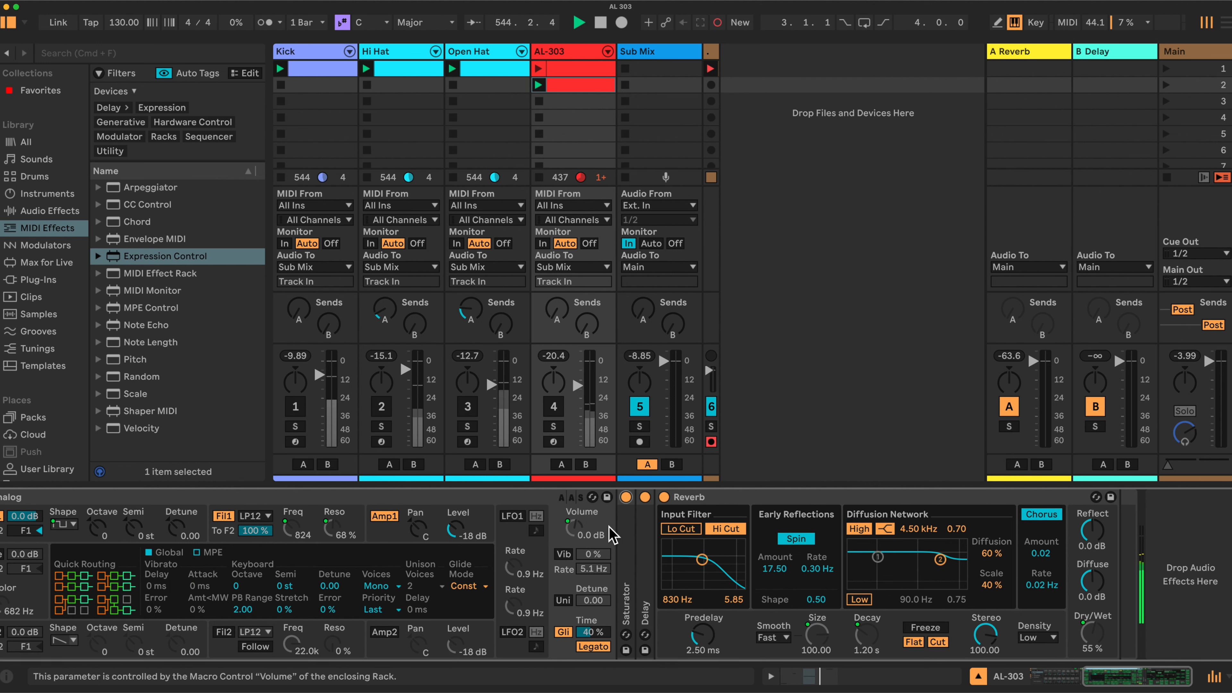
# Deactivate the Sub Mix track briefly and reactivate it.
pyautogui.hscroll(-10, 607, 543)
pyautogui.click(640, 407)
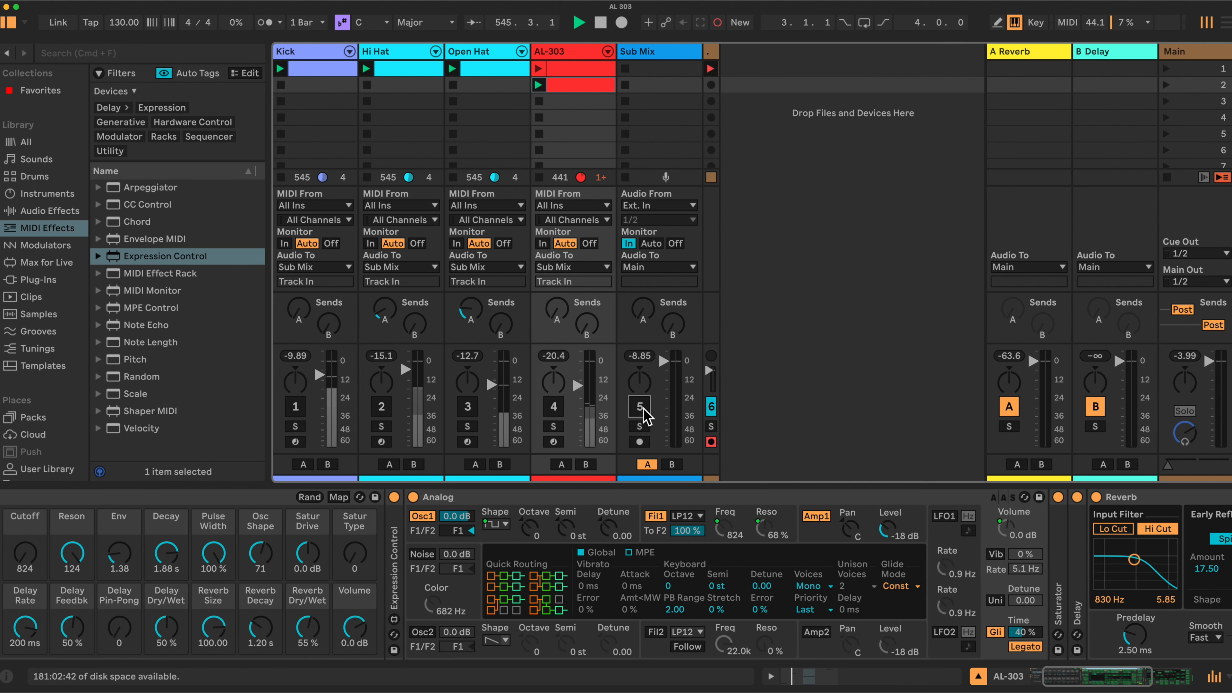
pyautogui.click(640, 407)
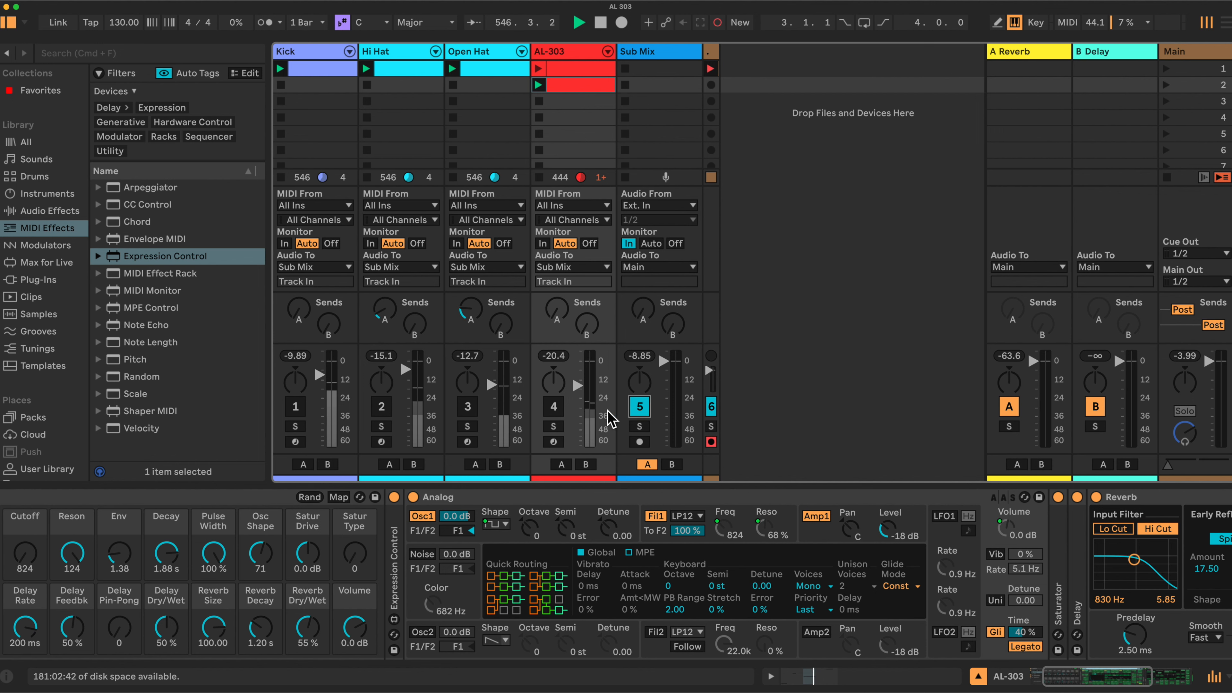
# Activate the AL-303 track and lower the Reverb Size macro to 1.55 and the Delay Dry/Wet macro to 6.3 %.
pyautogui.click(553, 407)
pyautogui.hscroll(-3, 565, 587)
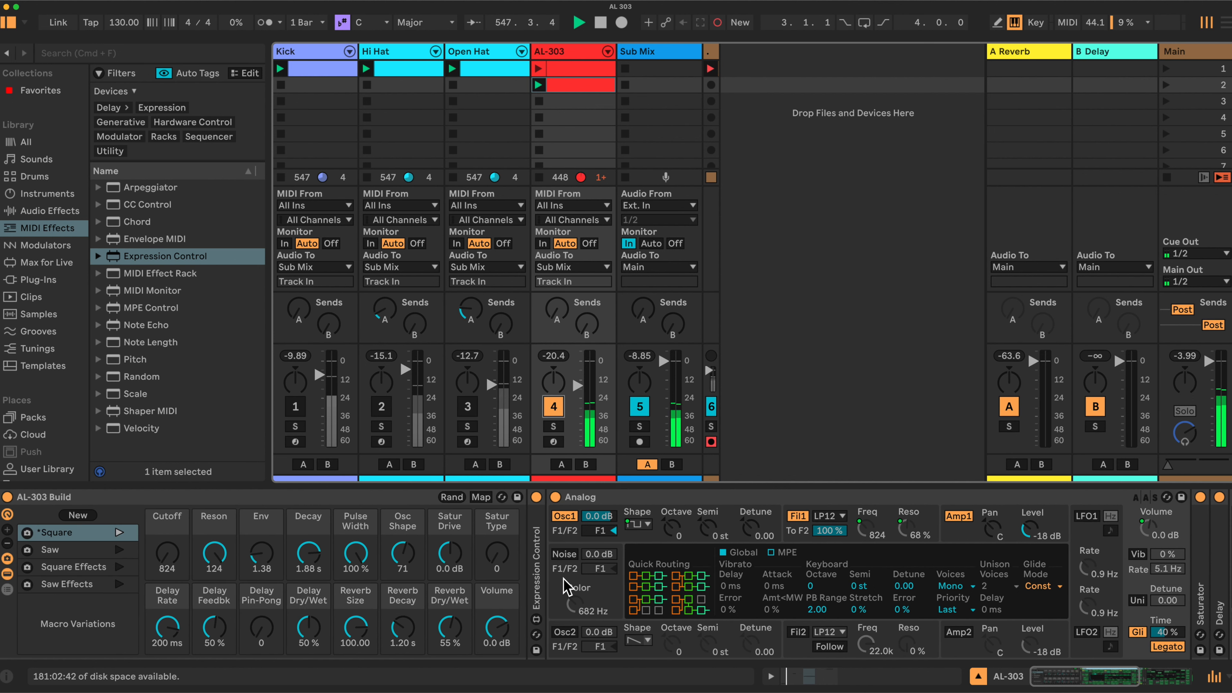
pyautogui.moveTo(352, 626); pyautogui.dragTo(353, 681)
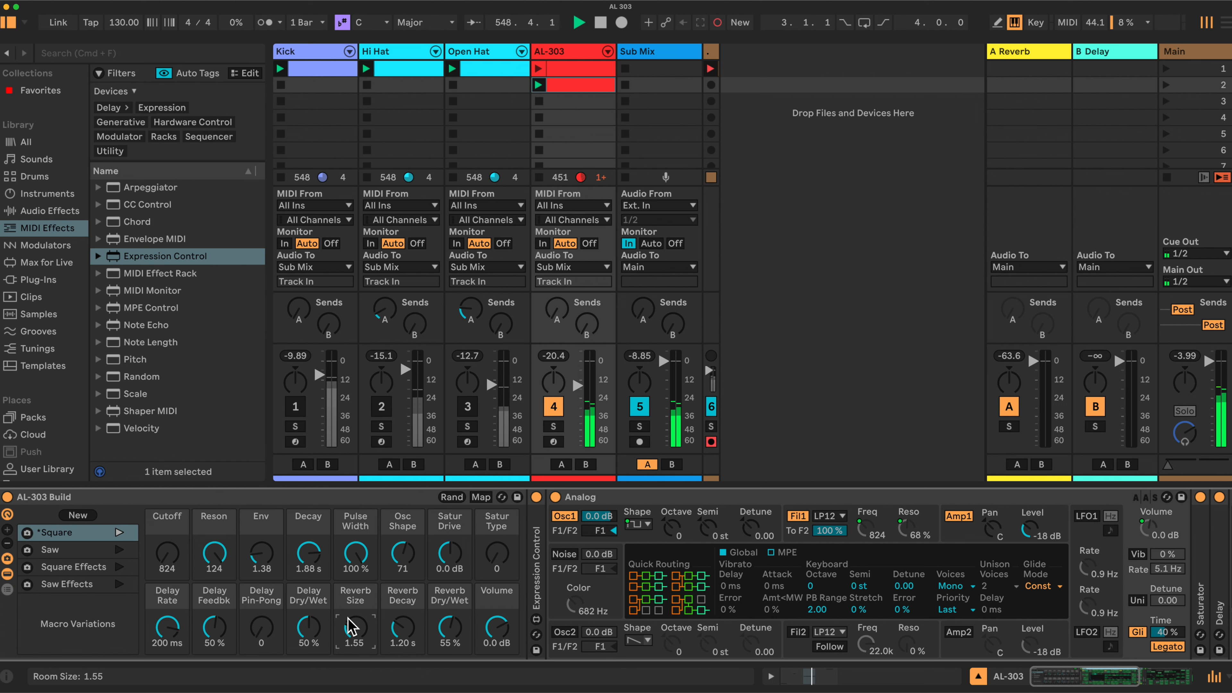
pyautogui.moveTo(313, 626); pyautogui.dragTo(313, 670)
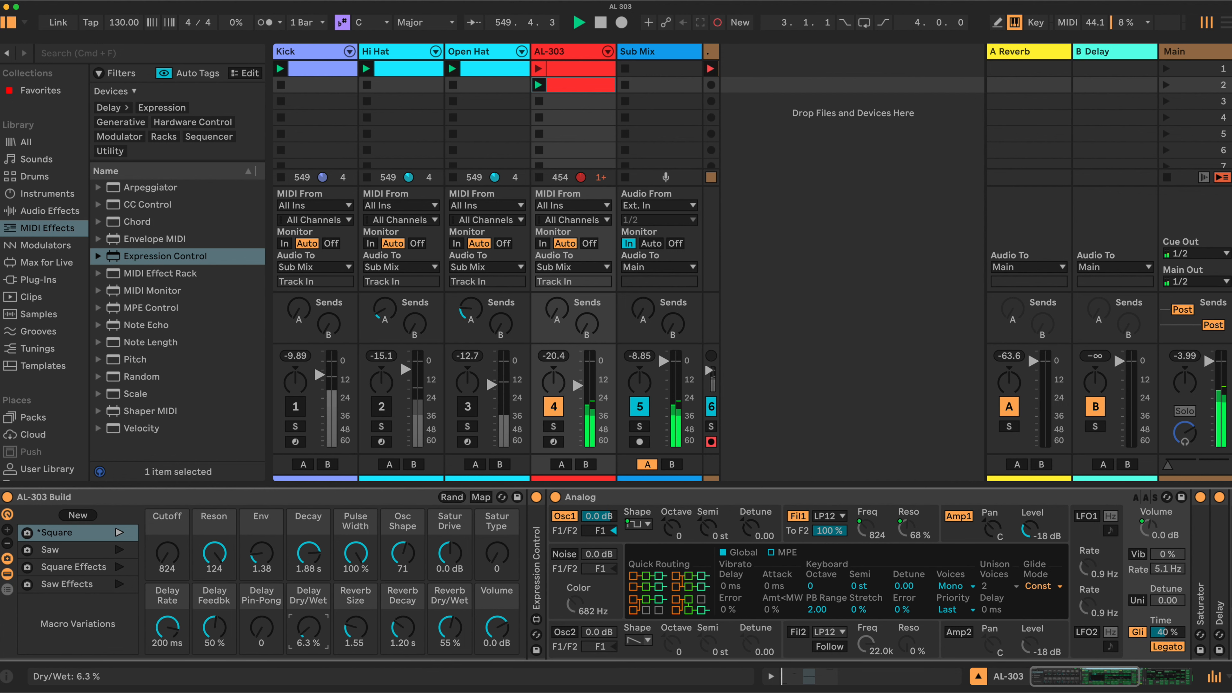
# Unfold the Delay device and lower the Delay Feedbk and Delay Dry/Wet macros to 0.0 %.
pyautogui.hscroll(5, 429, 597)
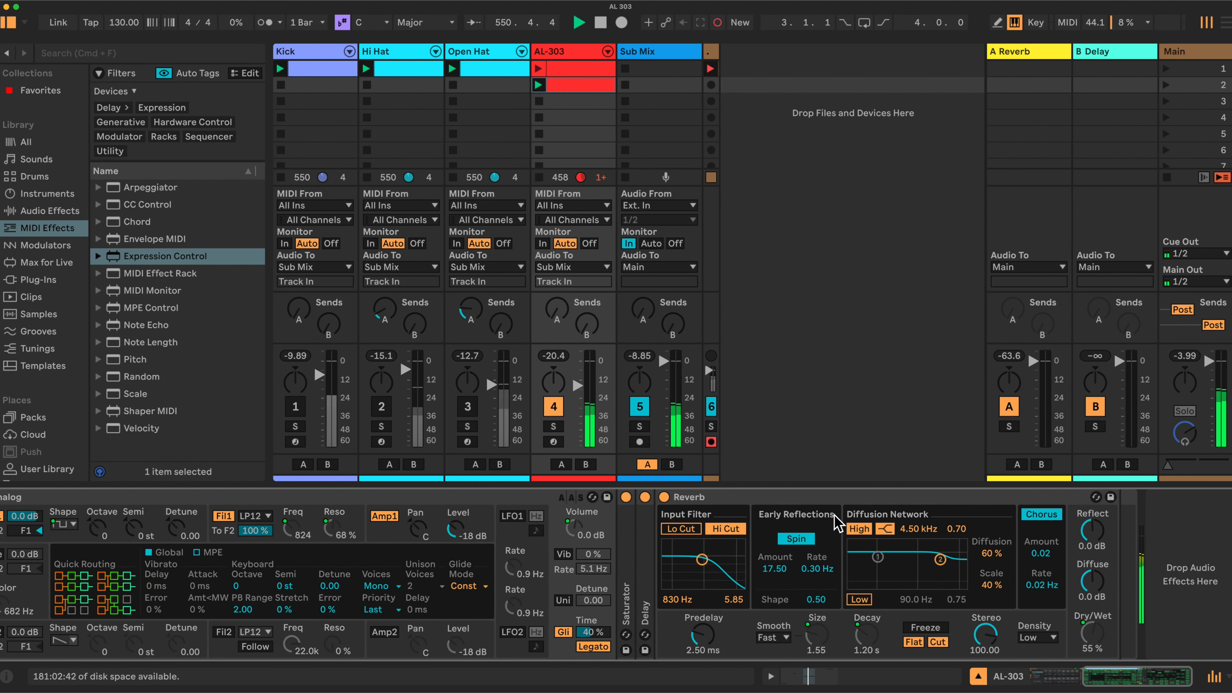
pyautogui.doubleClick(645, 592)
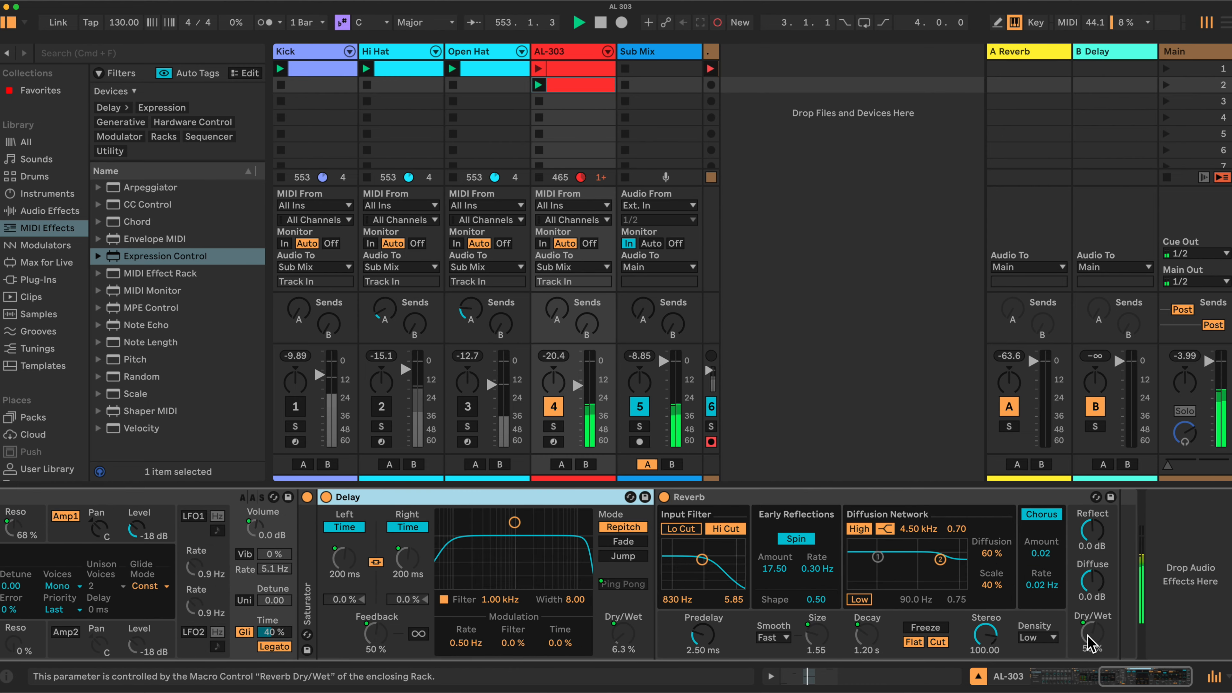
pyautogui.hscroll(-10, 360, 582)
pyautogui.moveTo(216, 640); pyautogui.dragTo(215, 684)
pyautogui.moveTo(309, 640); pyautogui.dragTo(309, 679)
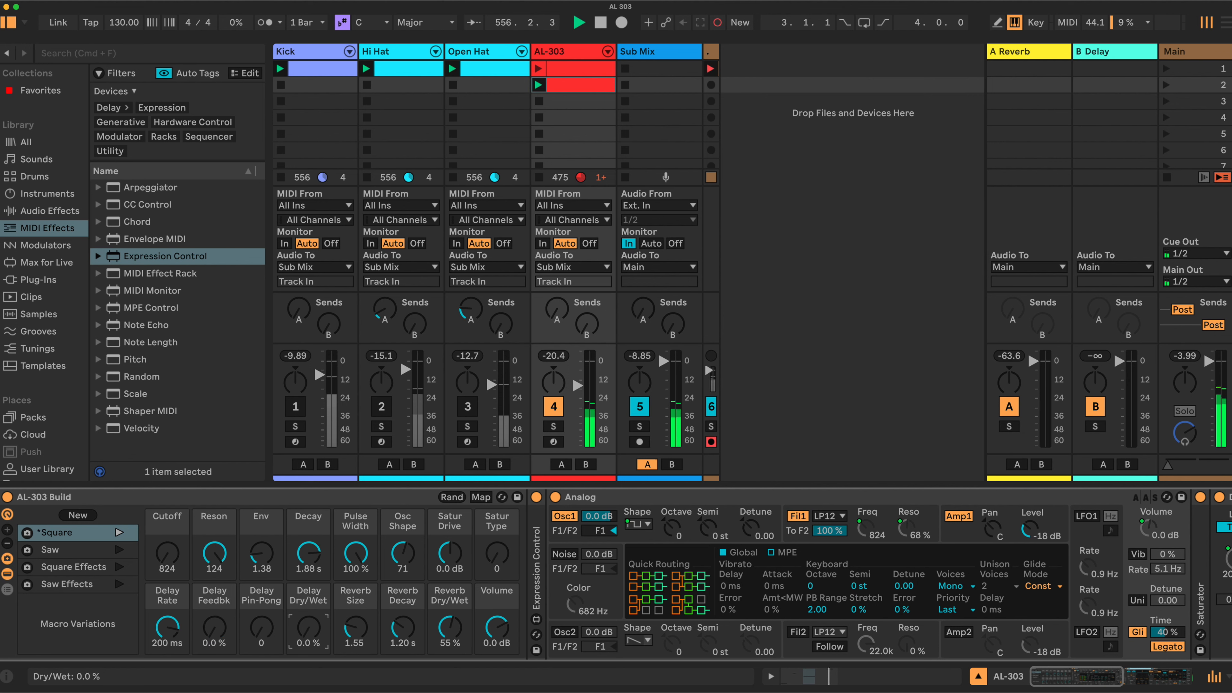
# Set the Delay Rate macro to 187 ms, Reverb Size to 30.52, Reverb Decay to 672 ms and Reverb Dry/Wet to 20 %.
pyautogui.moveTo(167, 628); pyautogui.dragTo(168, 636)
pyautogui.moveTo(403, 629); pyautogui.dragTo(450, 652)
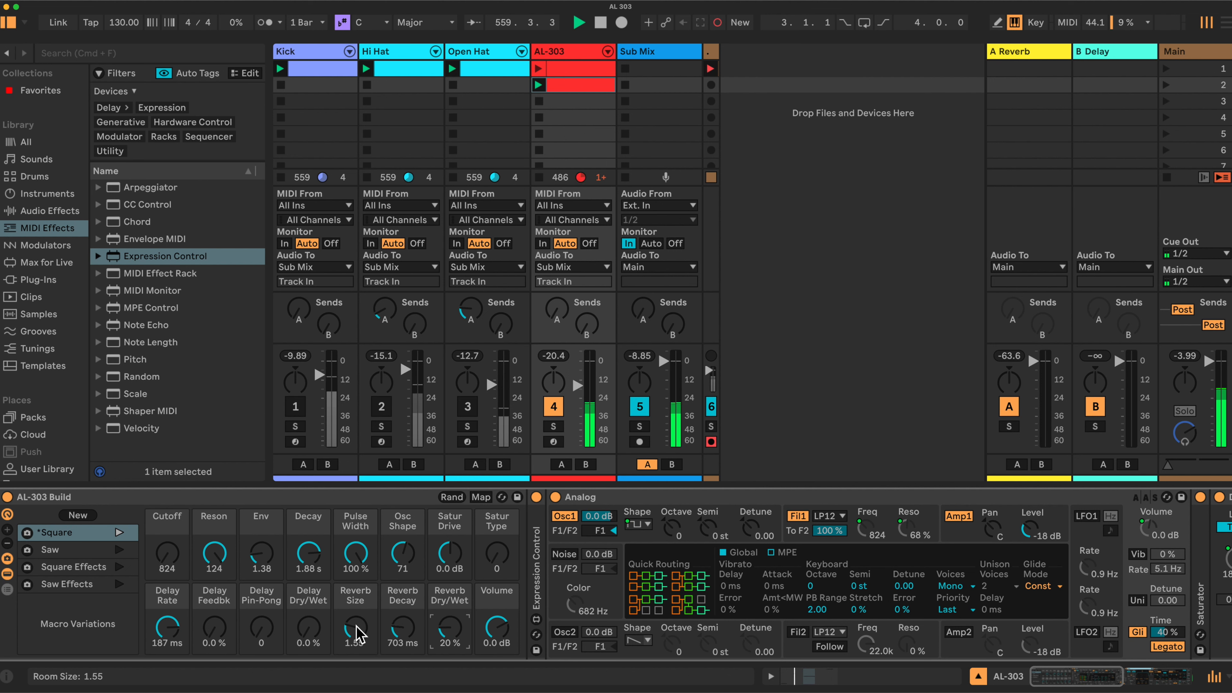
pyautogui.moveTo(356, 634); pyautogui.dragTo(395, 625)
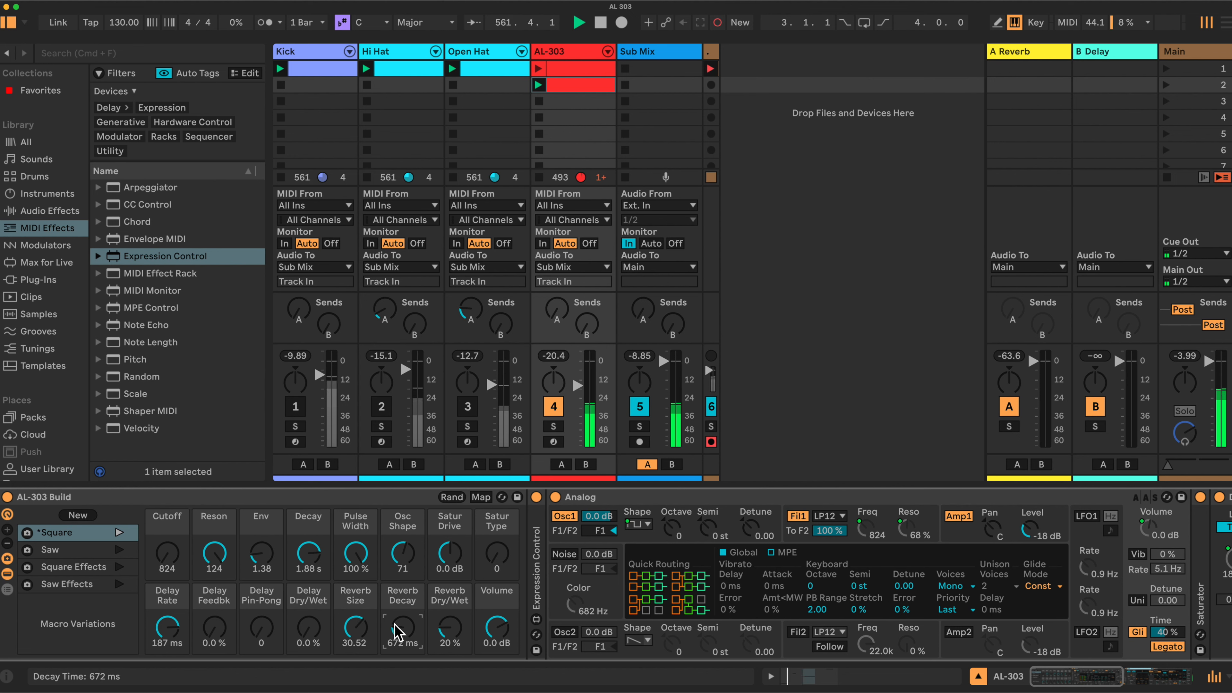
# Set the macros to Cutoff 1.1k, Reson 74, Delay Rate 209 ms, Feedbk 6.7 %, Ping-Pong 127, Delay Dry/Wet 15 % and Reverb Dry/Wet 17 %.
pyautogui.moveTo(216, 633); pyautogui.dragTo(309, 628)
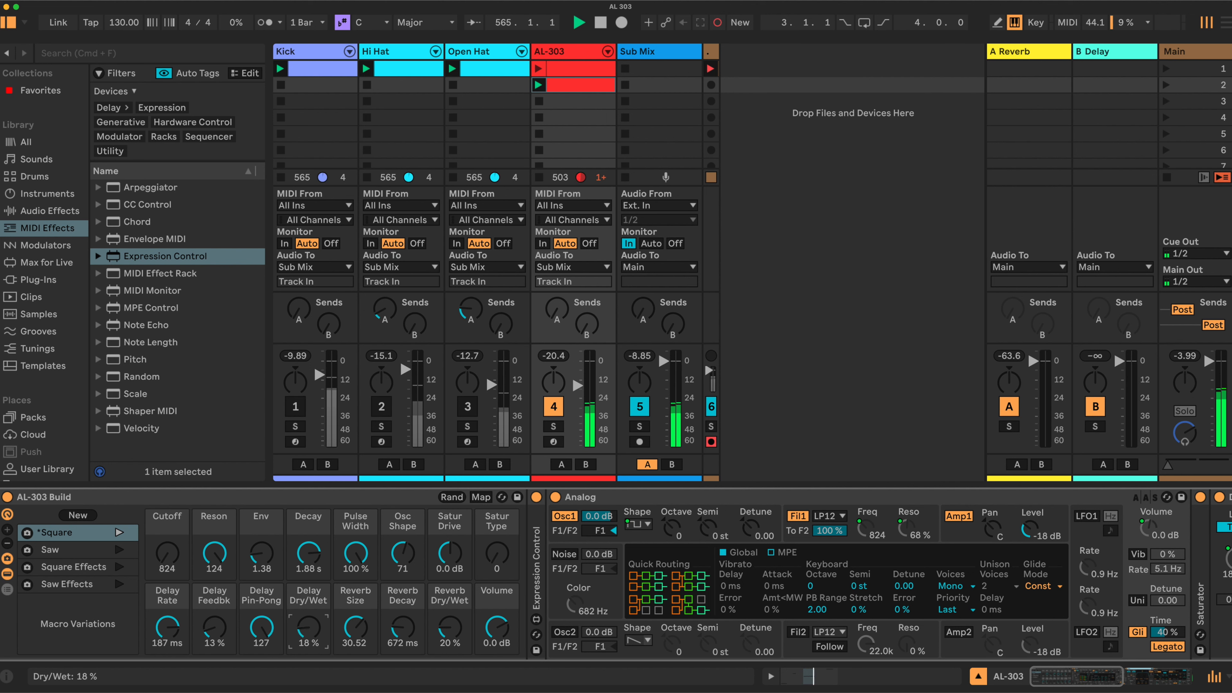
pyautogui.moveTo(214, 631); pyautogui.dragTo(167, 625)
pyautogui.moveTo(214, 553)
pyautogui.mouseDown()
pyautogui.moveTo(214, 566)
pyautogui.moveTo(172, 536)
pyautogui.moveTo(214, 563)
pyautogui.mouseUp()
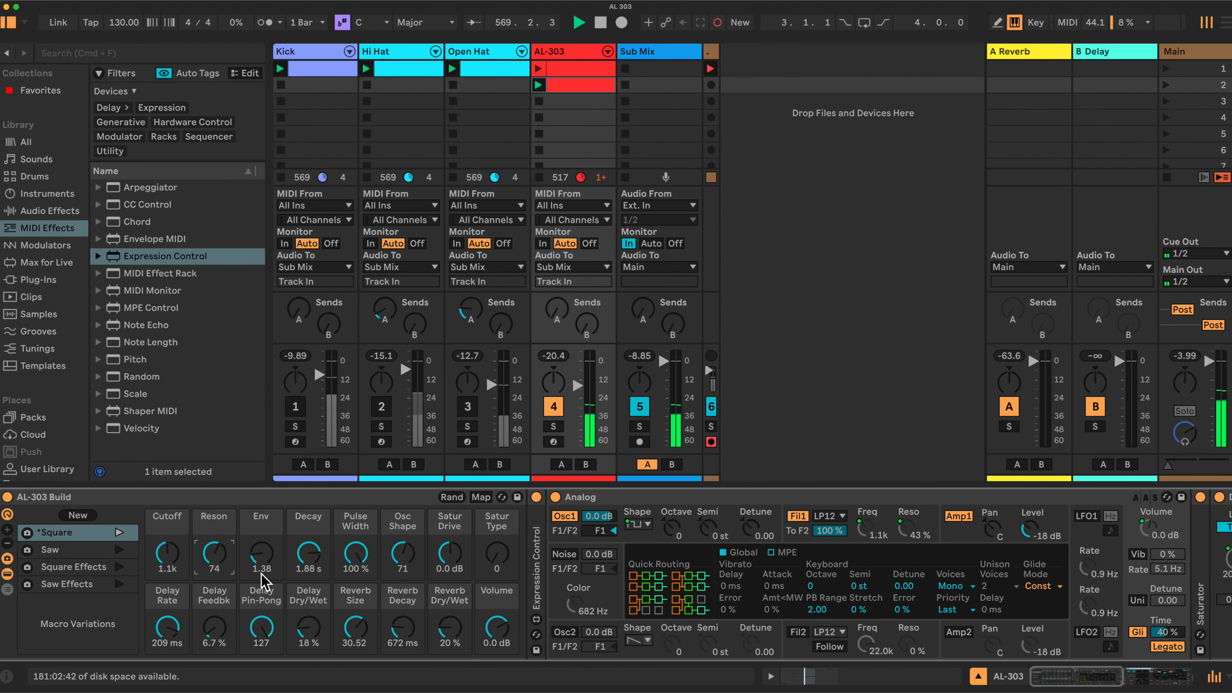
pyautogui.moveTo(309, 628); pyautogui.dragTo(309, 634)
pyautogui.moveTo(450, 630); pyautogui.dragTo(451, 637)
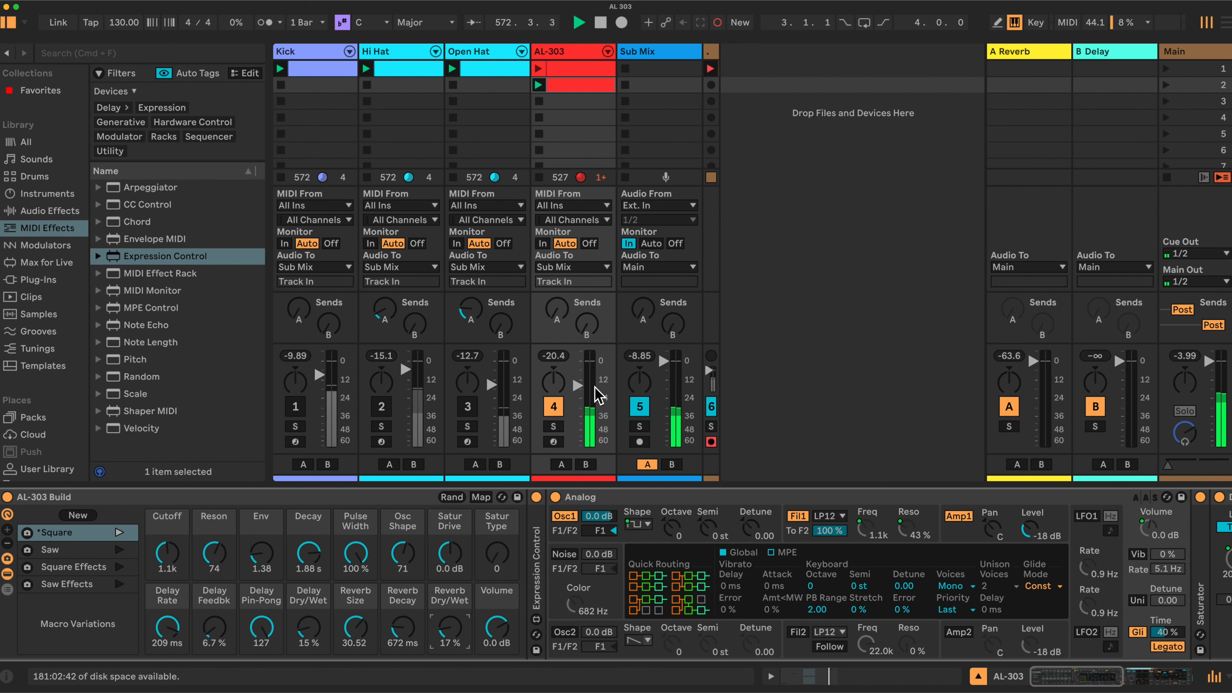
# Deactivate the AL-303 track and unfold Expression Control alongside the clip's note velocities.
pyautogui.click(558, 408)
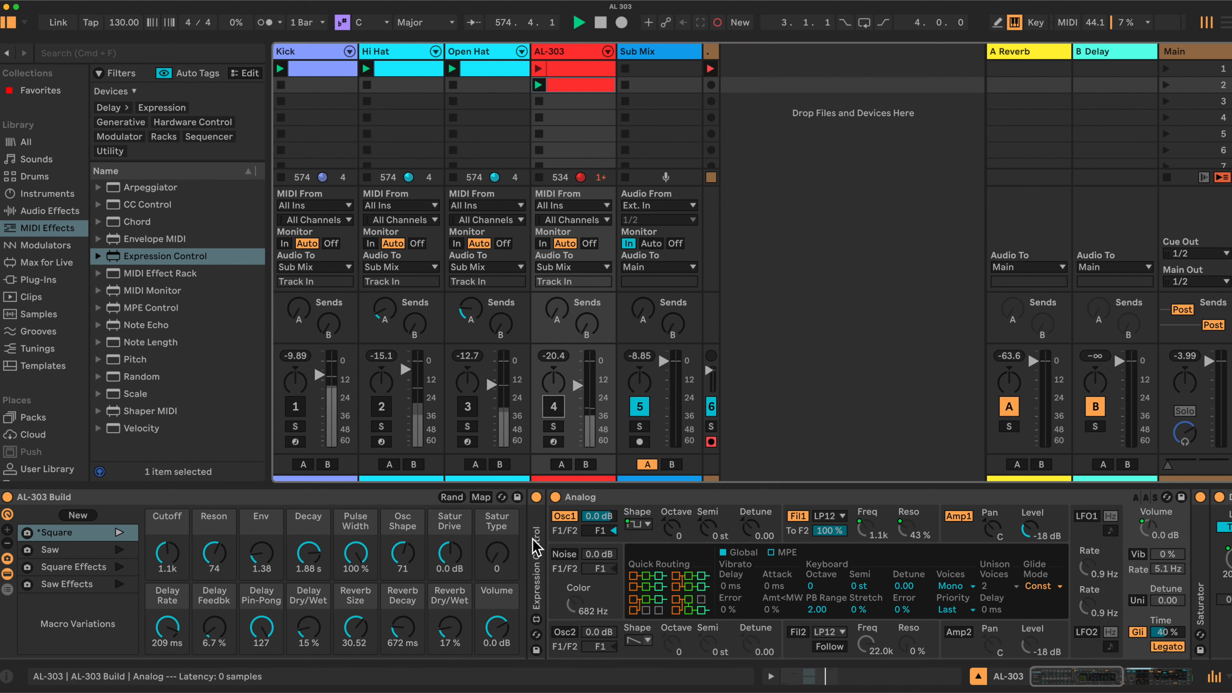
pyautogui.doubleClick(538, 561)
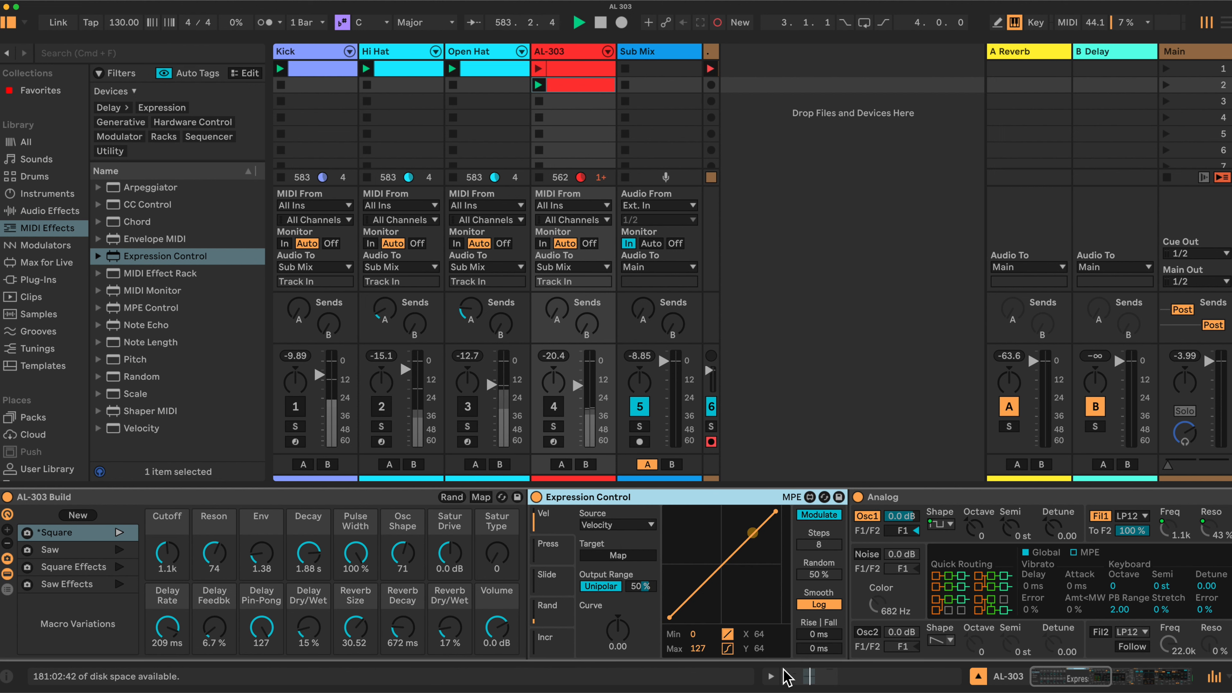
pyautogui.click(977, 678)
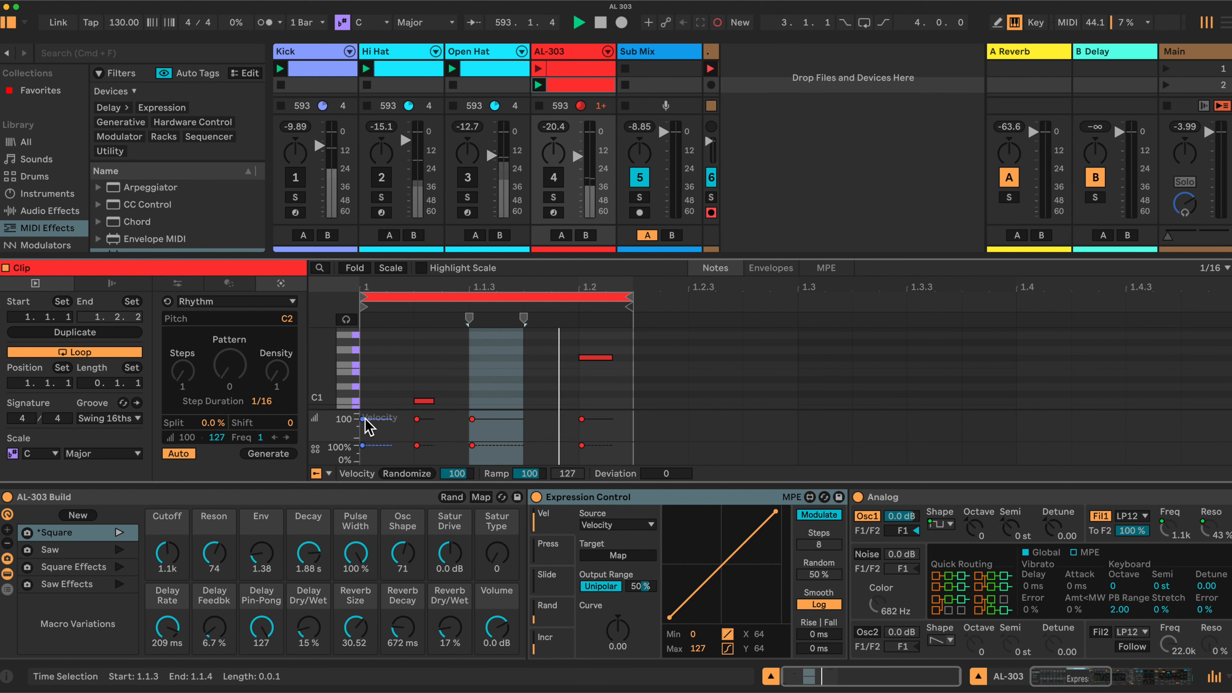
pyautogui.click(417, 419)
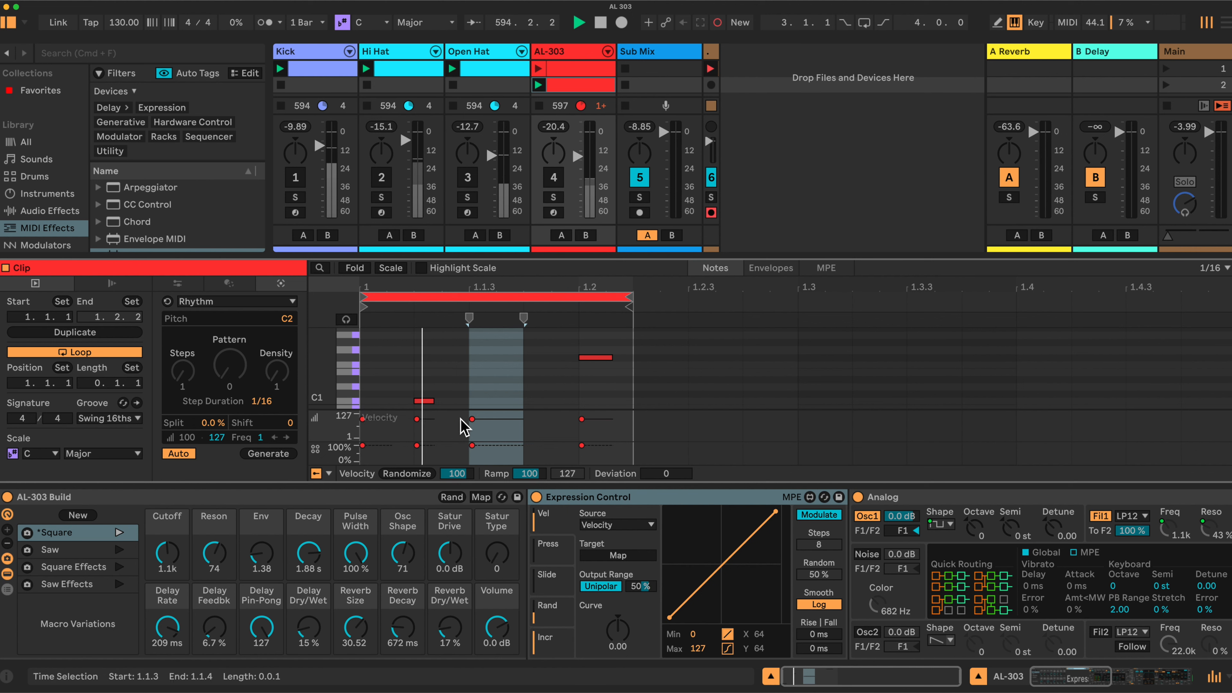
pyautogui.click(582, 419)
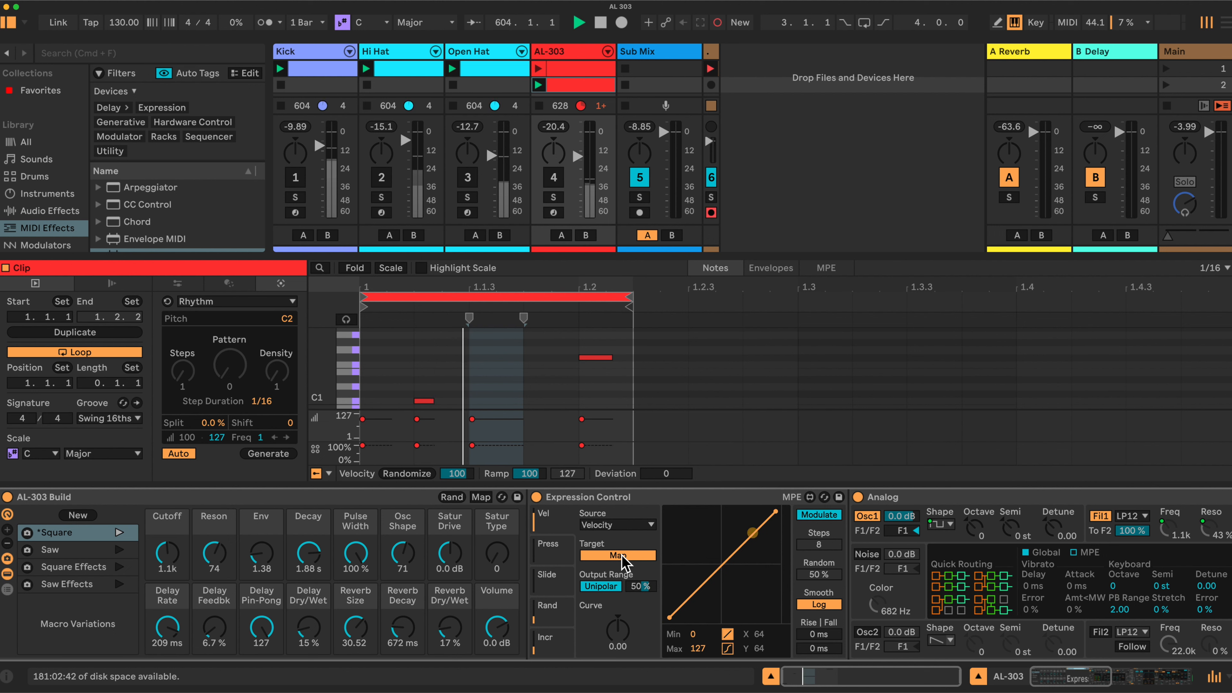
# Map Expression Control's Velocity source to the rack's Cutoff macro.
pyautogui.hscroll(5, 623, 563)
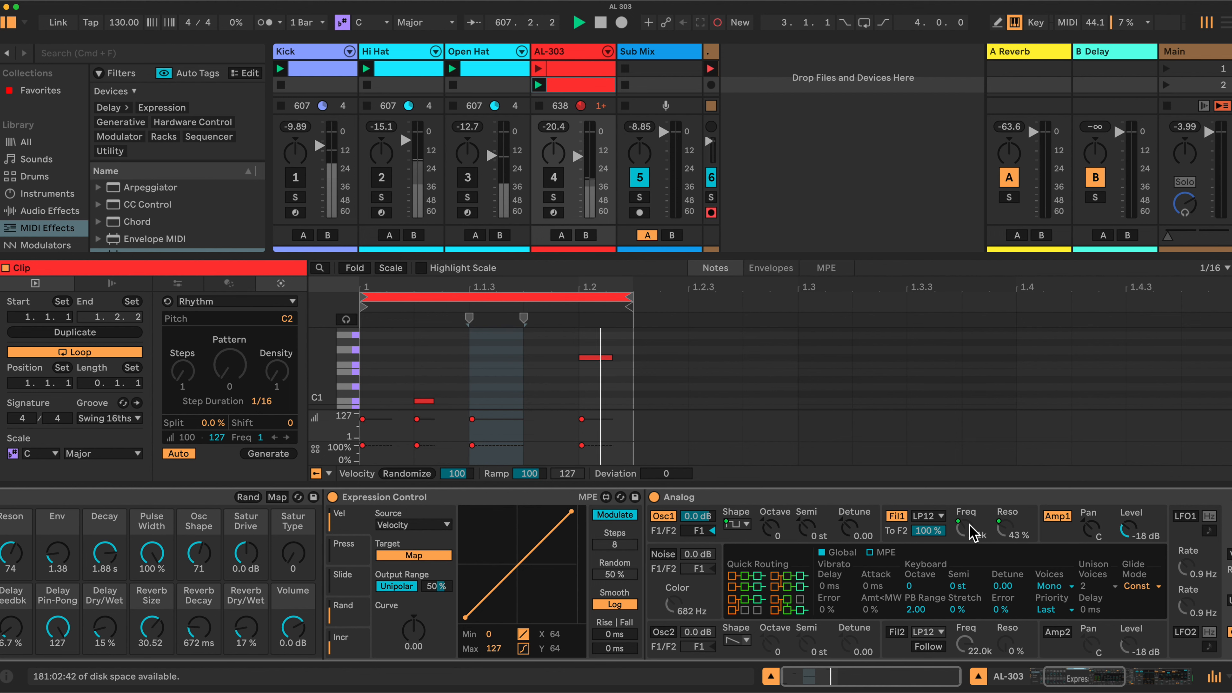
pyautogui.hscroll(-5, 630, 548)
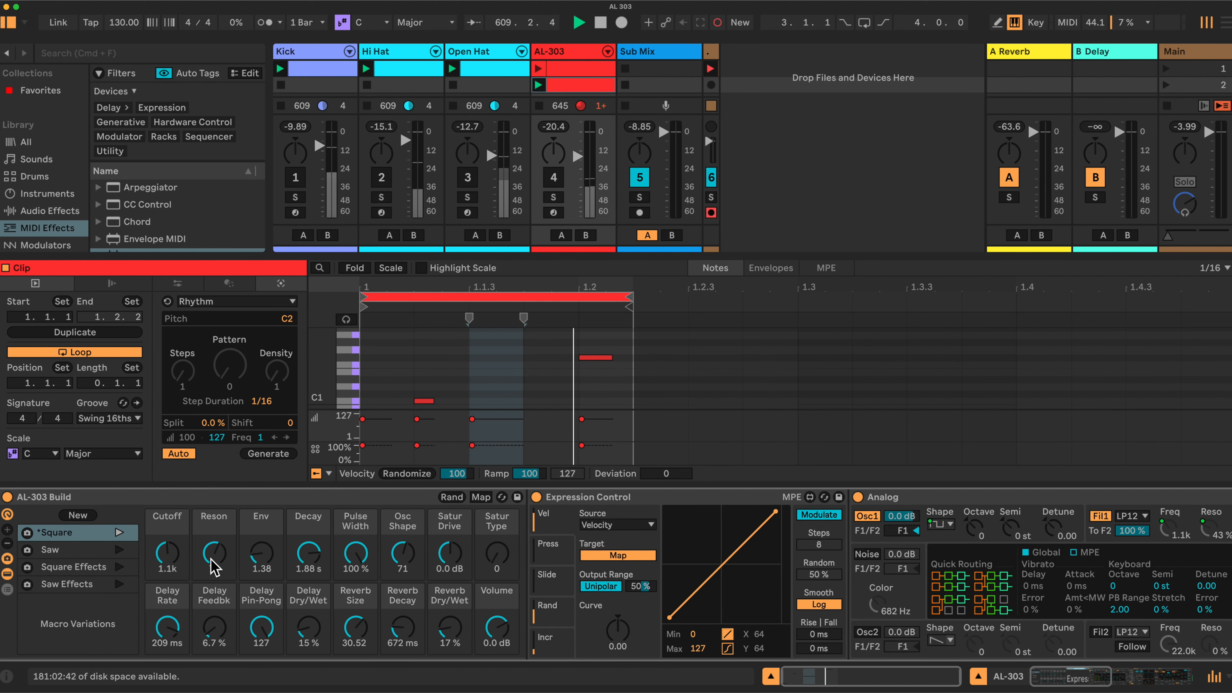
pyautogui.click(164, 555)
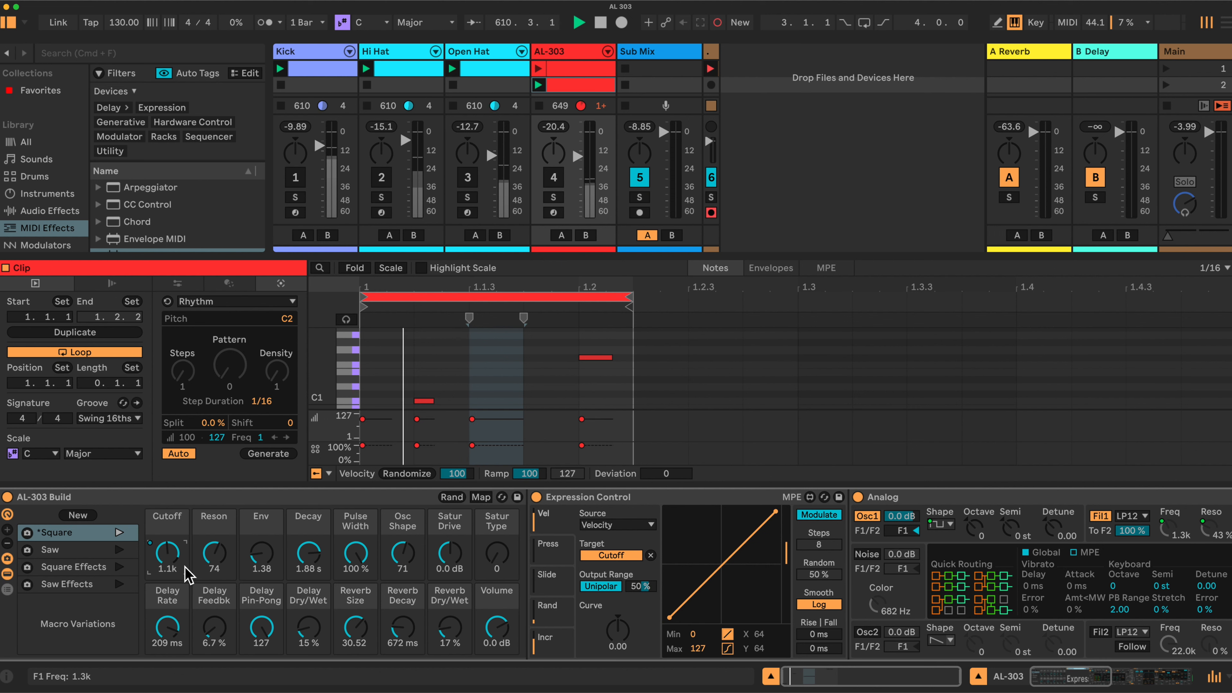
# Toggle the Velocity output's polarity and return it to Unipolar, with the output range set to 44 %.
pyautogui.click(610, 588)
pyautogui.click(610, 588)
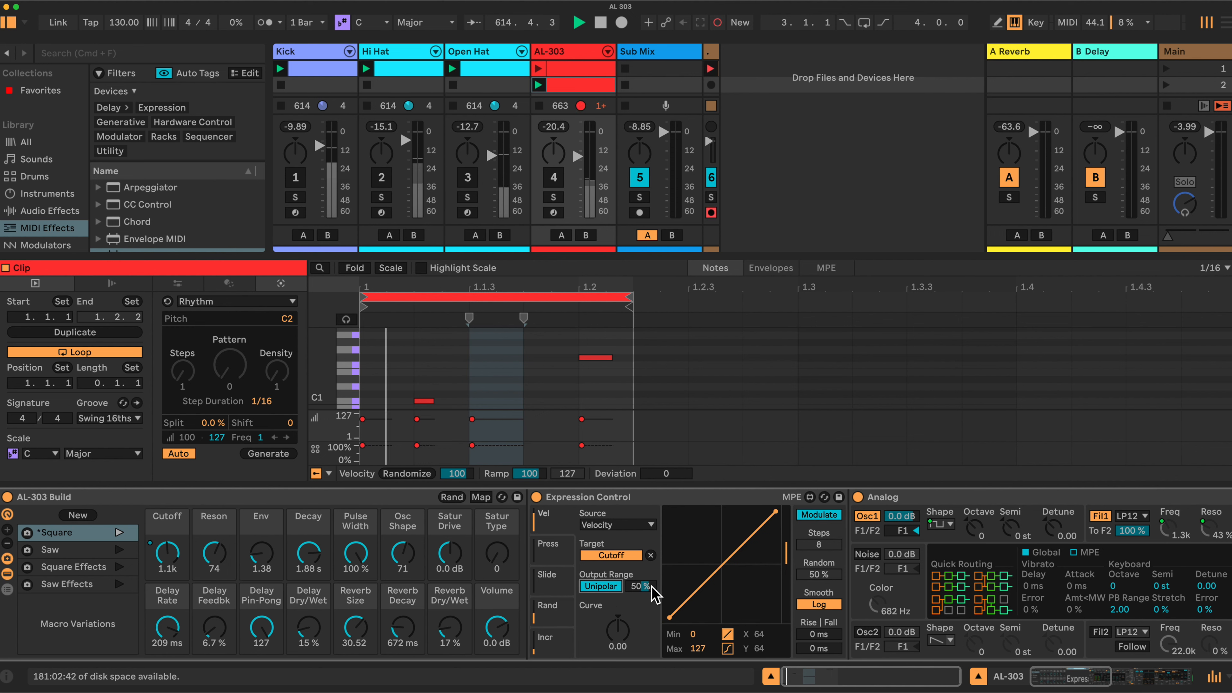
pyautogui.moveTo(651, 585); pyautogui.dragTo(652, 594)
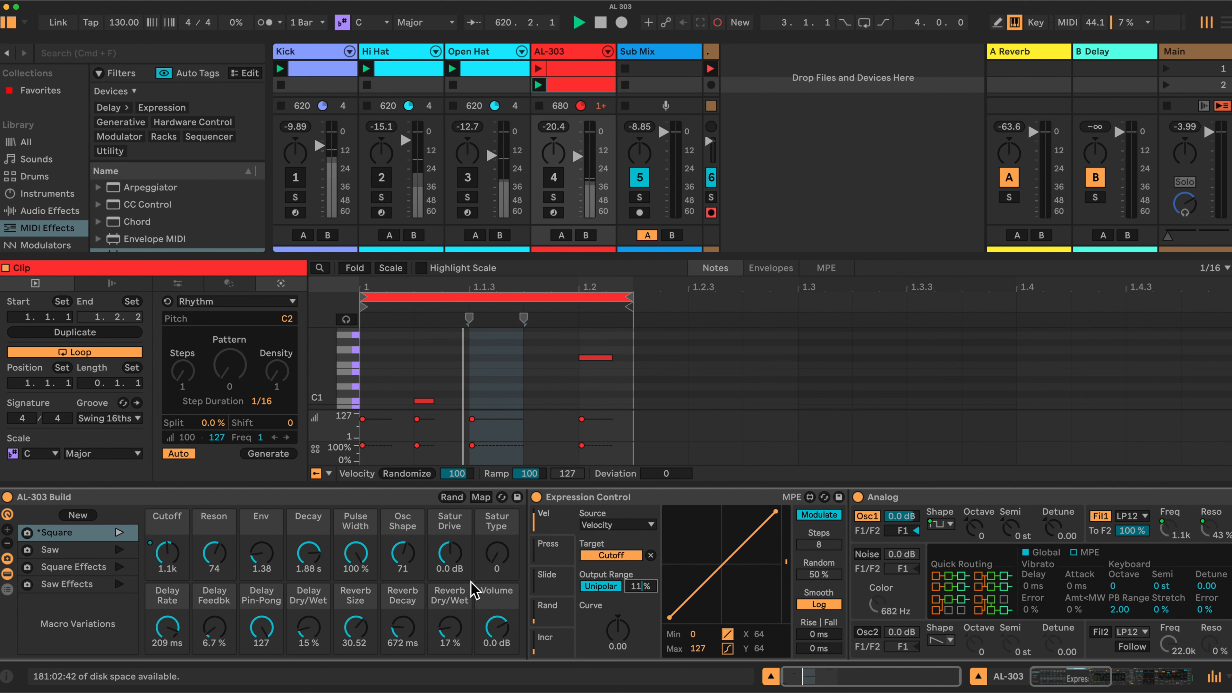
pyautogui.moveTo(631, 594)
pyautogui.mouseDown()
pyautogui.moveTo(630, 618)
pyautogui.moveTo(630, 590)
pyautogui.mouseUp()
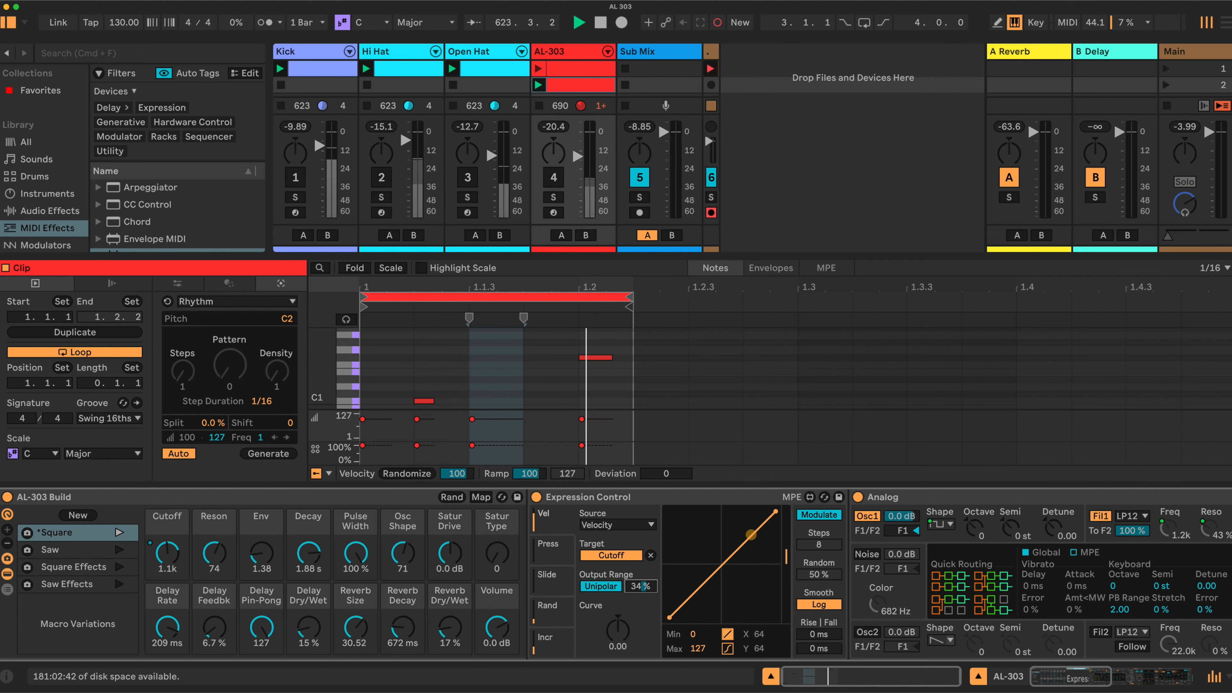
pyautogui.moveTo(640, 587); pyautogui.dragTo(640, 582)
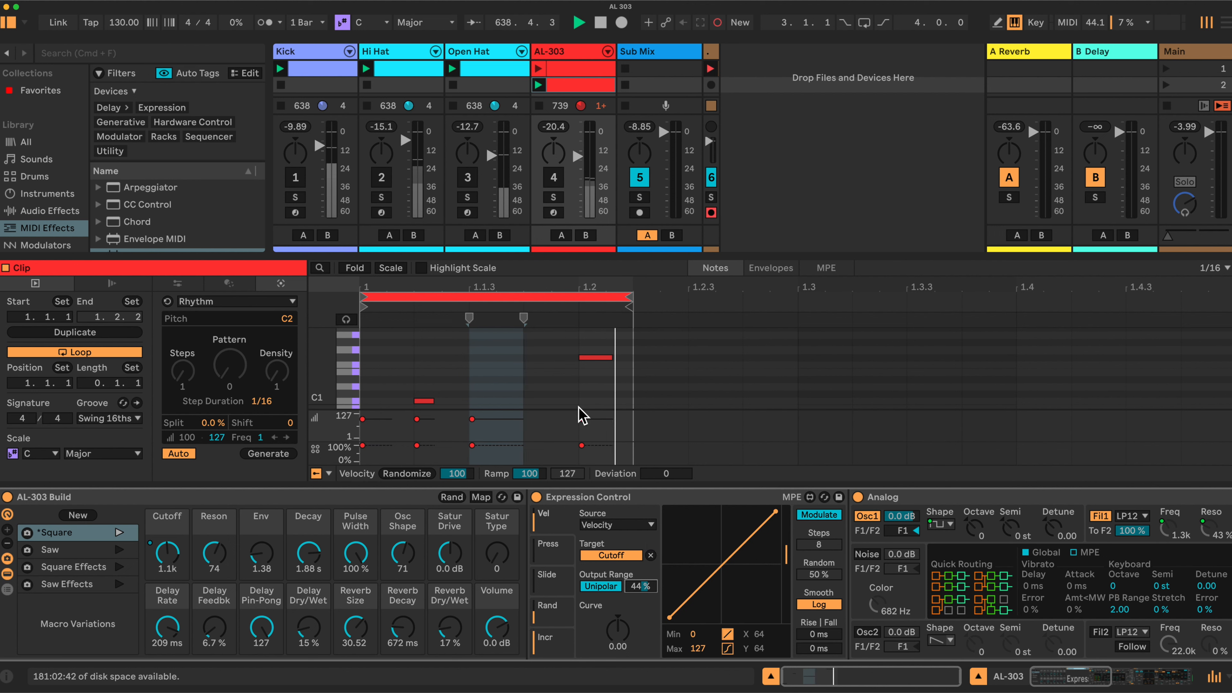
# Raise the clip's last note to velocity 127 and bend the Velocity response curve to 1.00.
pyautogui.moveTo(581, 418); pyautogui.dragTo(581, 414)
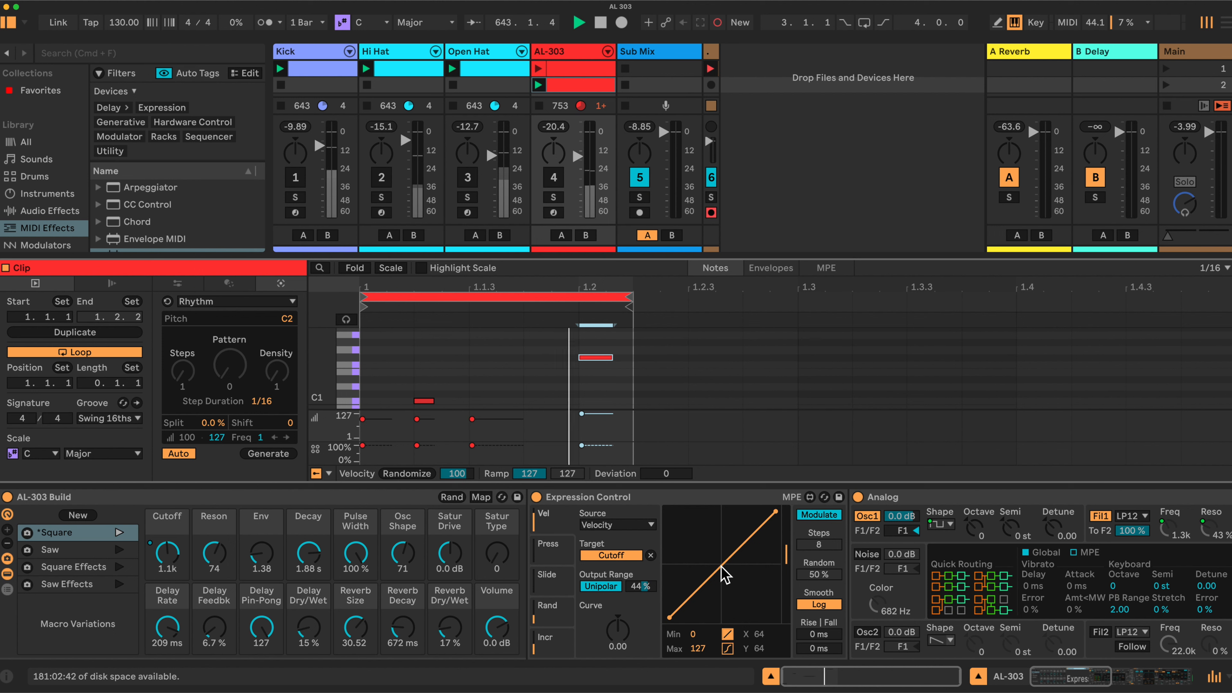
pyautogui.moveTo(723, 572); pyautogui.dragTo(795, 636)
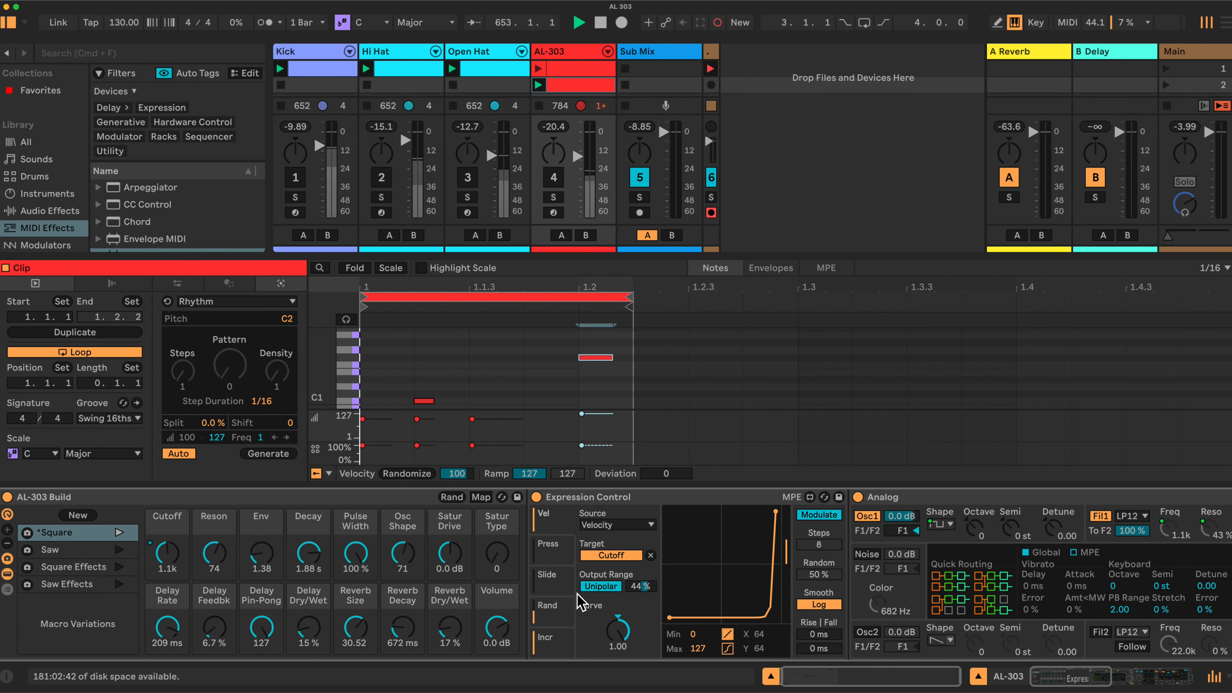
# Try a 9 % output range with the last note at velocities 83 and 127, and raise the range to 37 %.
pyautogui.moveTo(642, 586); pyautogui.dragTo(642, 626)
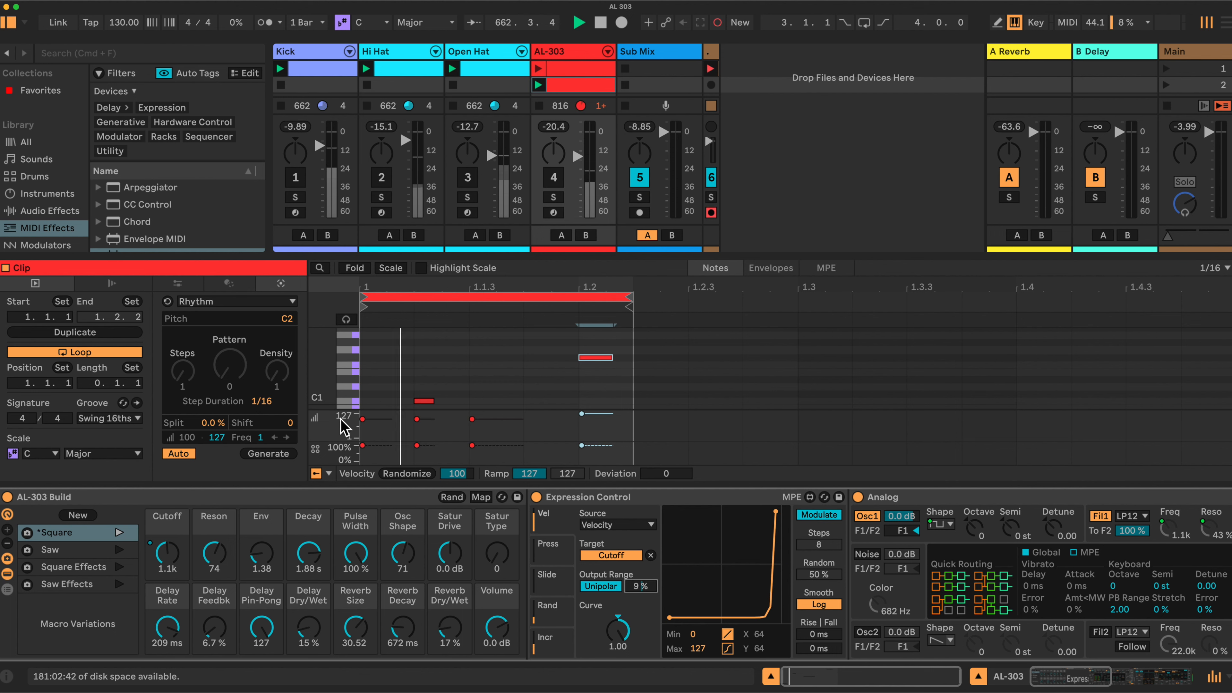
pyautogui.moveTo(602, 413); pyautogui.dragTo(601, 420)
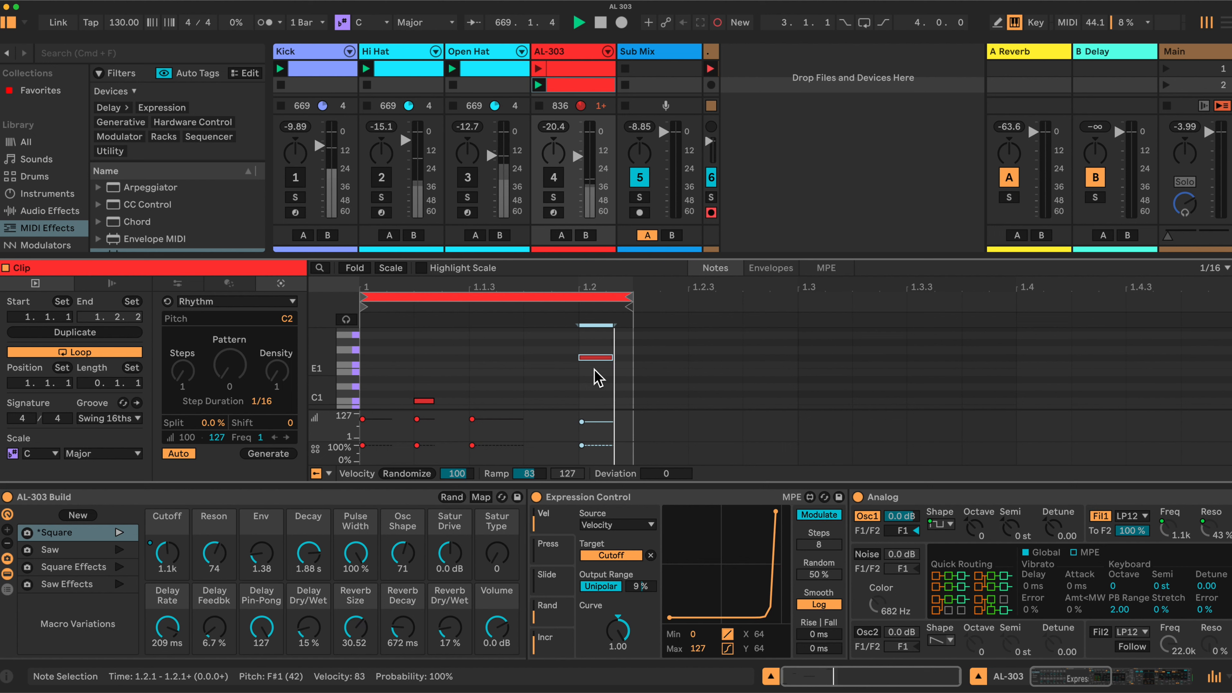
pyautogui.moveTo(596, 430); pyautogui.dragTo(596, 414)
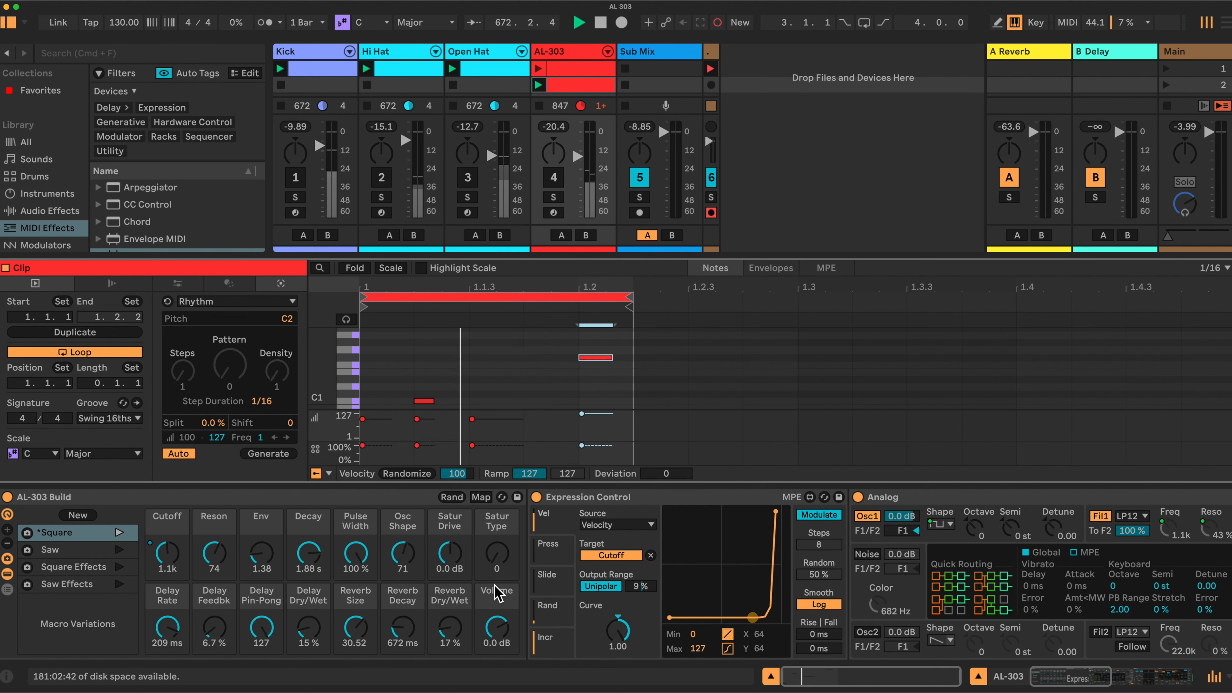
pyautogui.moveTo(647, 588); pyautogui.dragTo(647, 579)
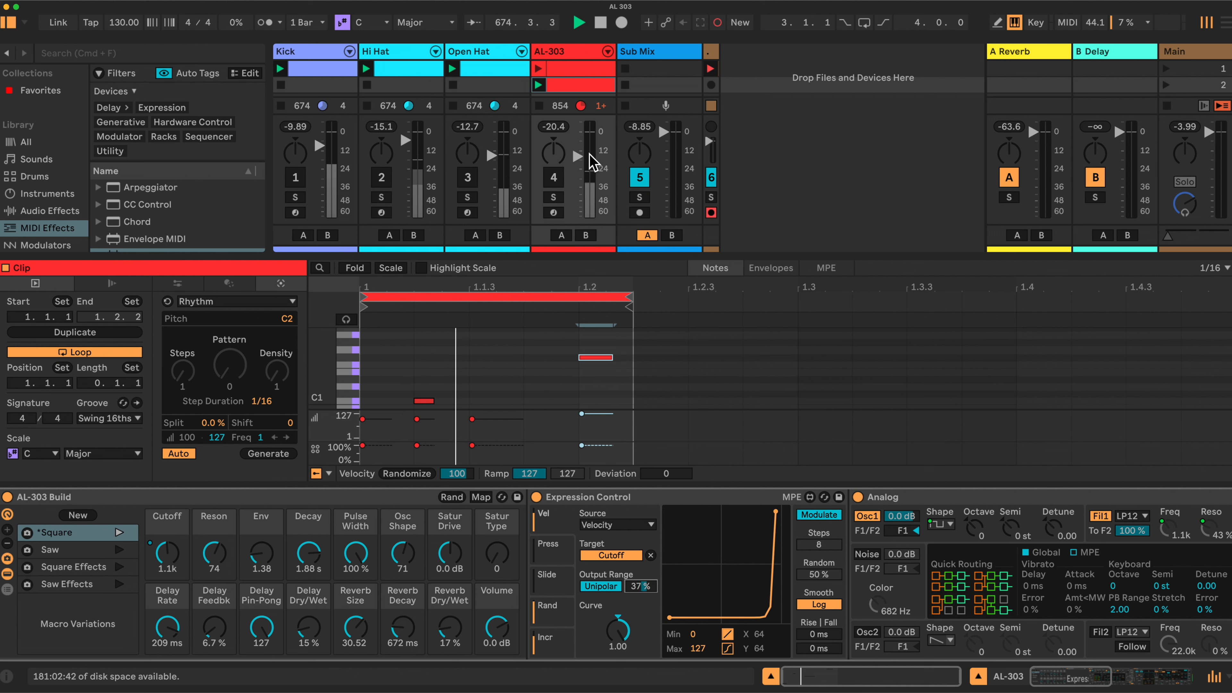
# Reactivate the AL-303 track, raise the Velocity output range to 100 % and set the Cutoff macro to 870.
pyautogui.click(558, 180)
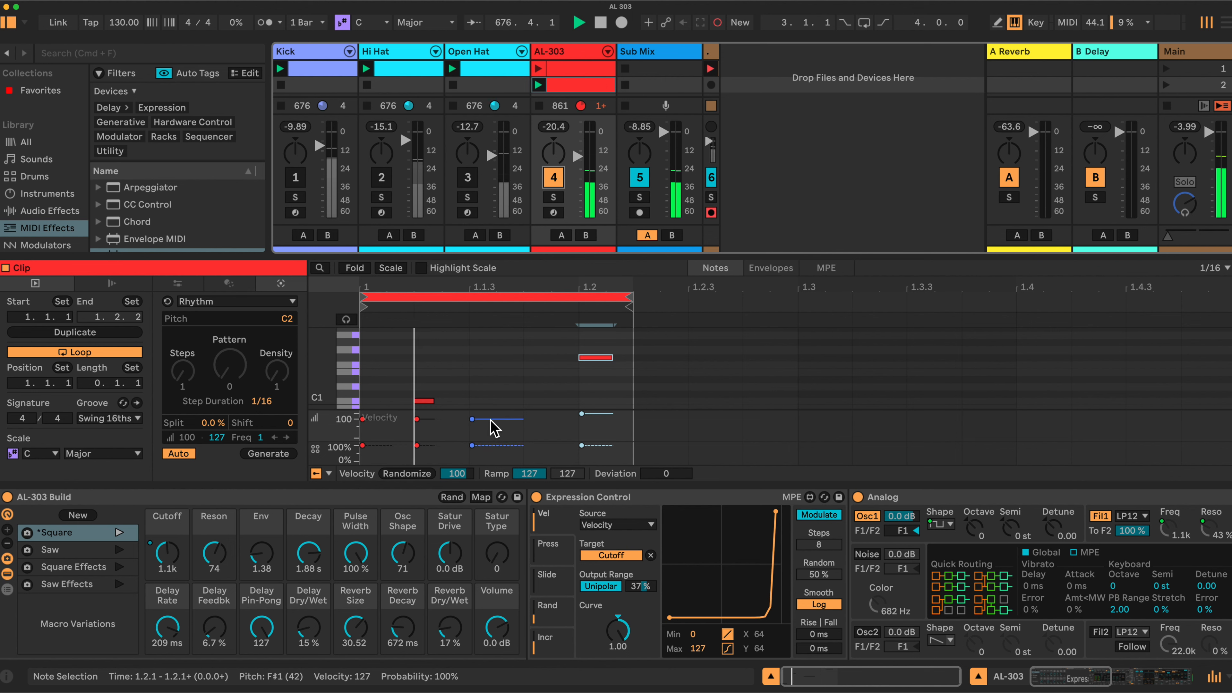
pyautogui.moveTo(647, 585); pyautogui.dragTo(648, 541)
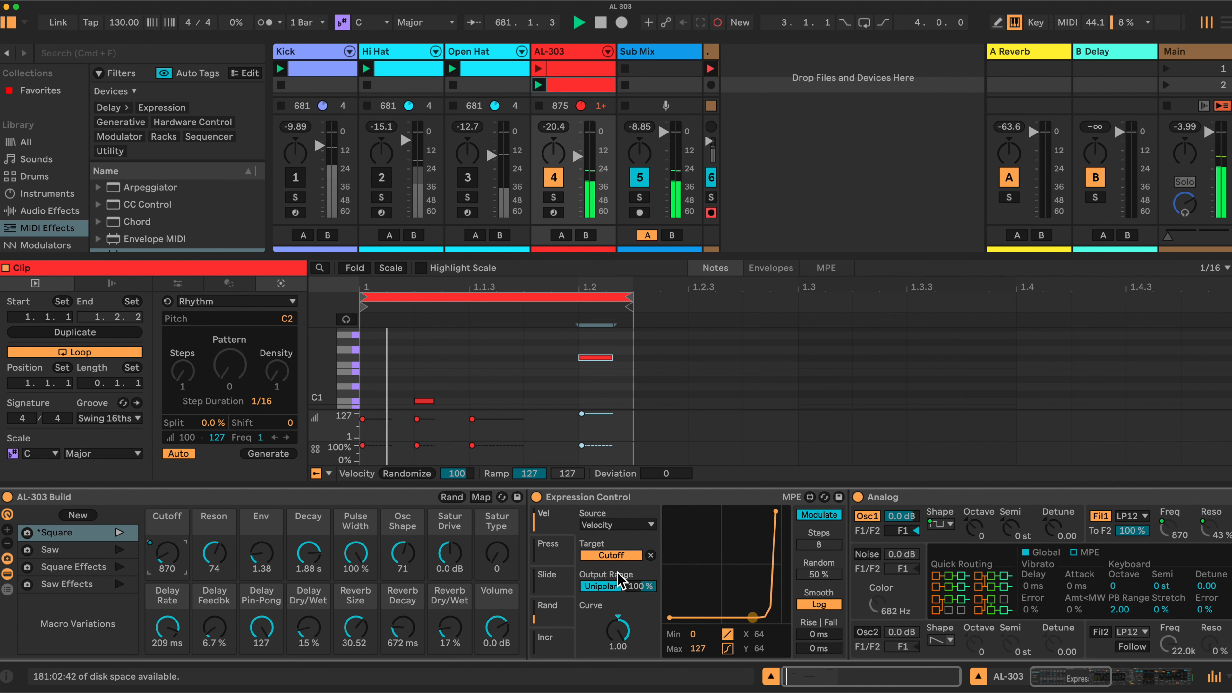
# Audition the accent by switching the last note's velocity between 98 and 127, ending at 127.
pyautogui.moveTo(602, 415); pyautogui.dragTo(602, 421)
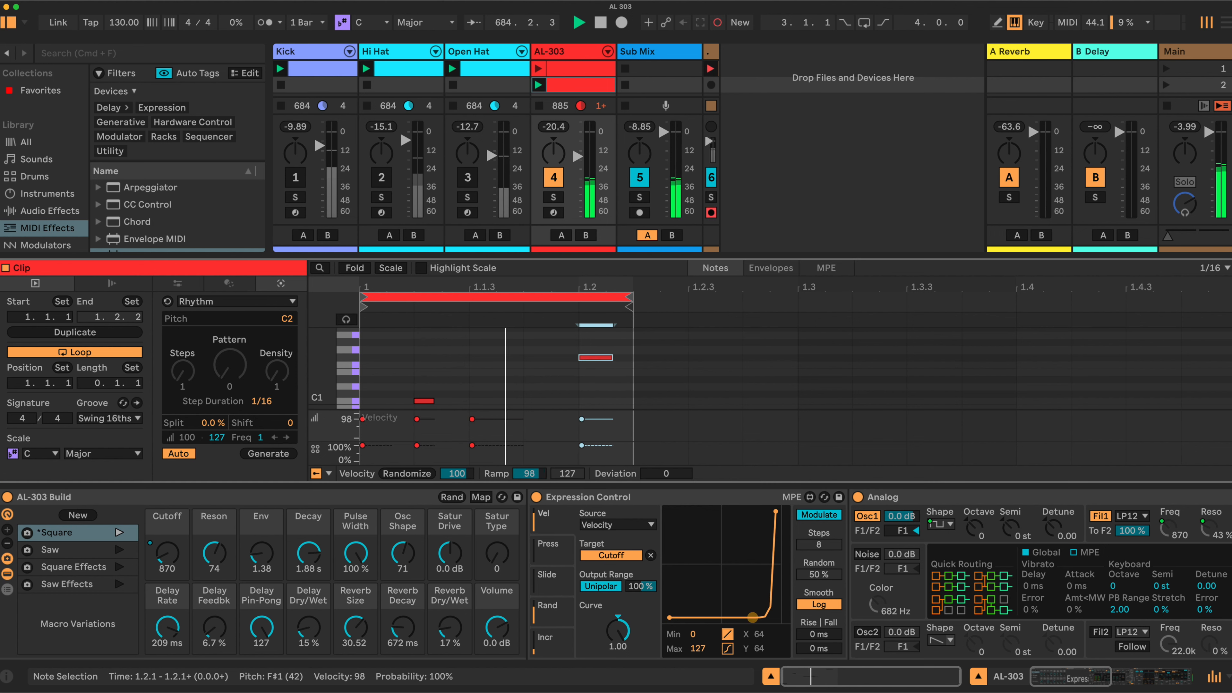
pyautogui.moveTo(603, 419); pyautogui.dragTo(602, 414)
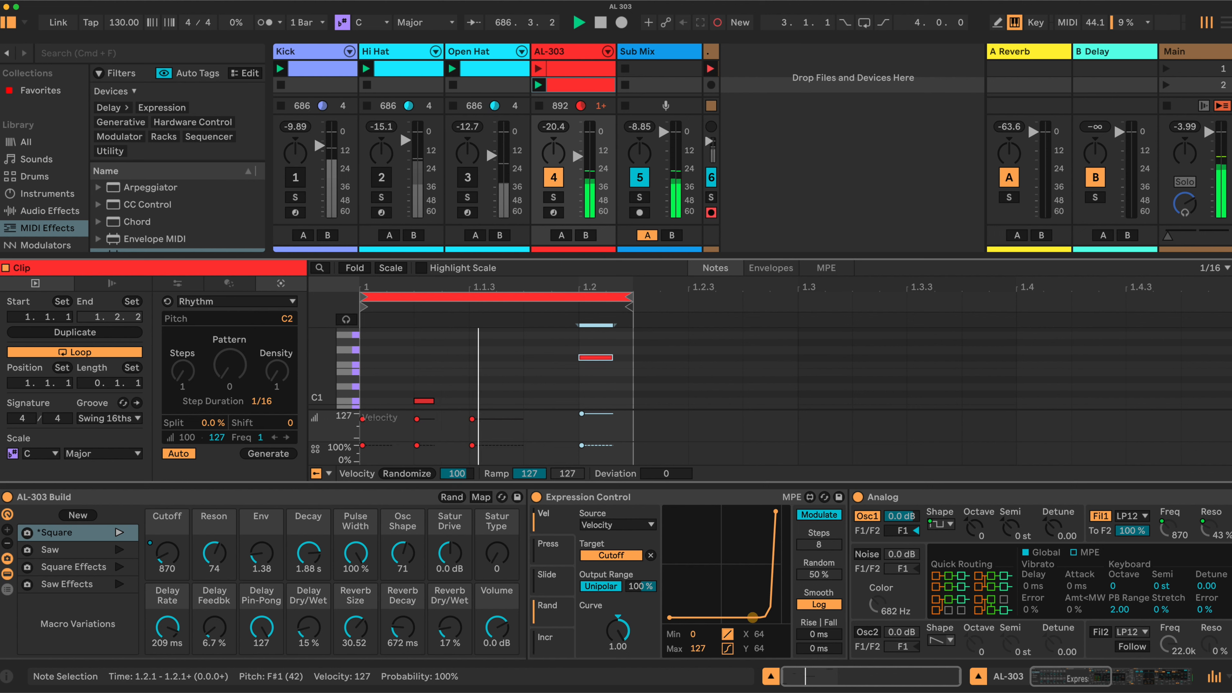
pyautogui.moveTo(602, 414); pyautogui.dragTo(603, 419)
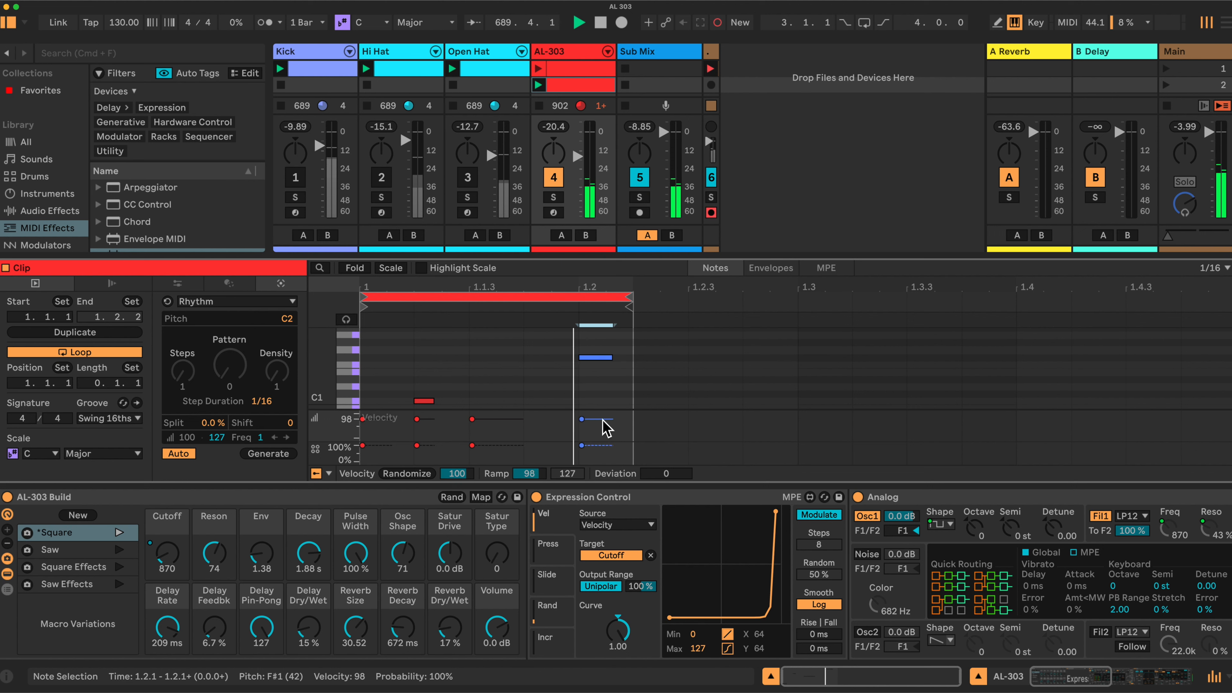
pyautogui.moveTo(603, 419); pyautogui.dragTo(603, 411)
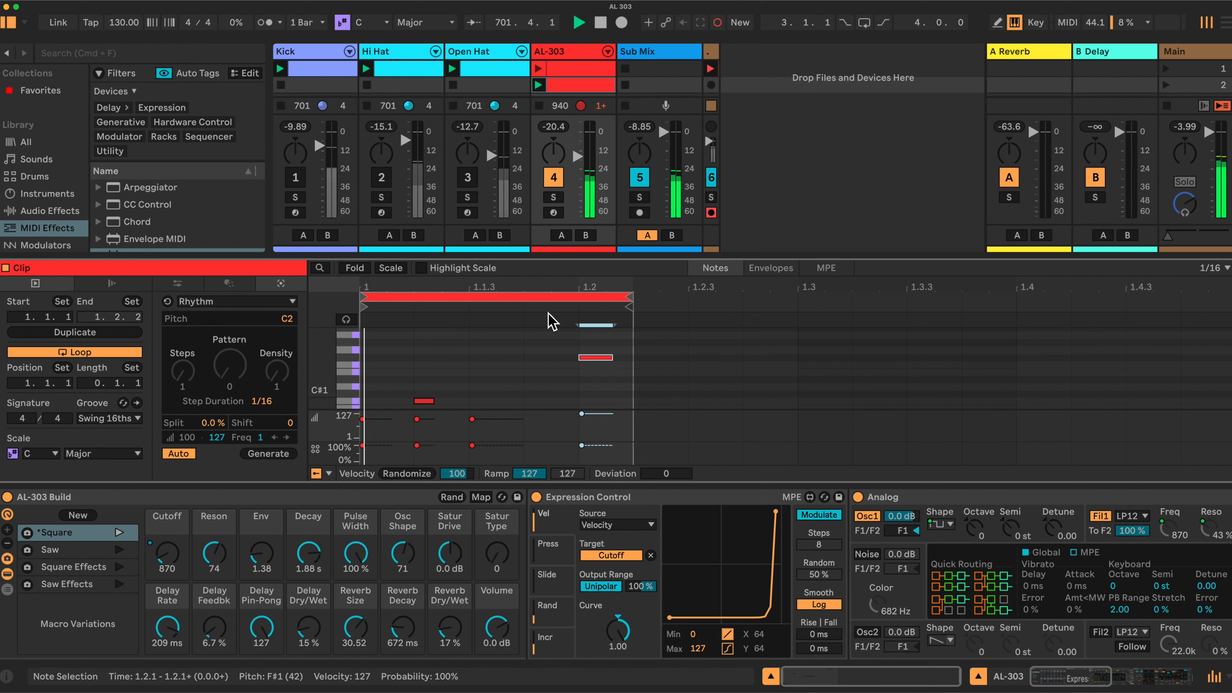
# Deactivate the AL-303 track and collapse the Expression Control device.
pyautogui.click(553, 179)
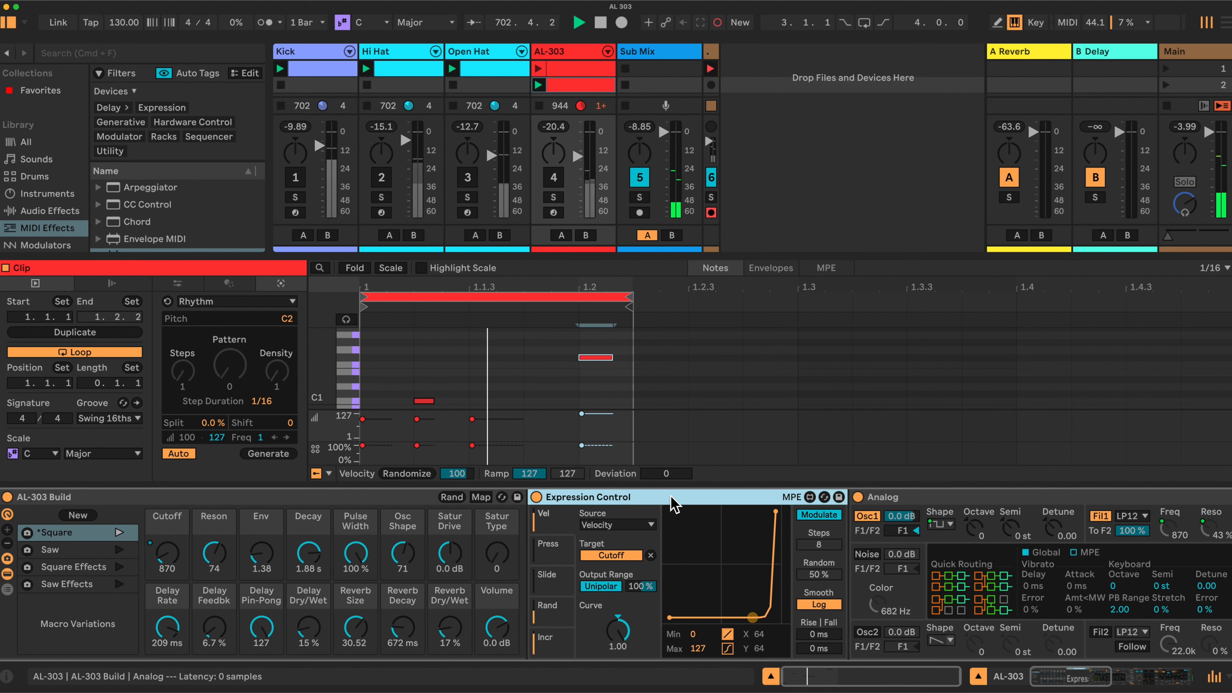
pyautogui.doubleClick(672, 497)
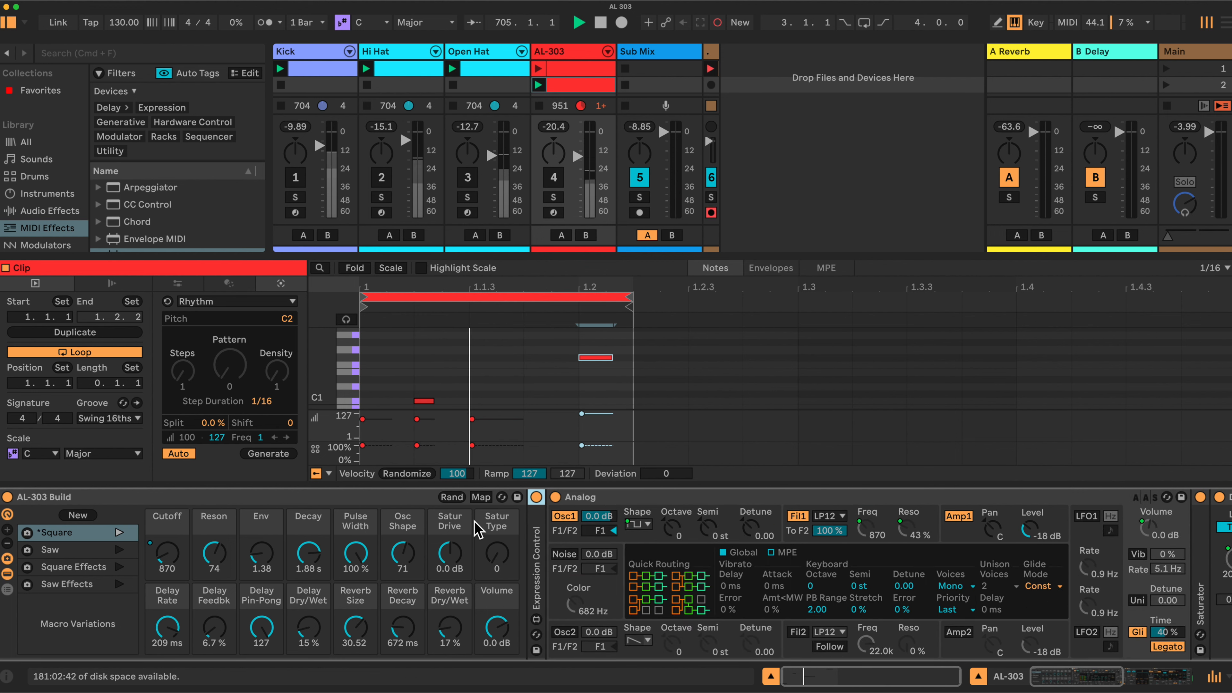
# Hide the clip editor and review the AL-303 Build rack's full list of macro mappings with their ranges.
pyautogui.click(481, 496)
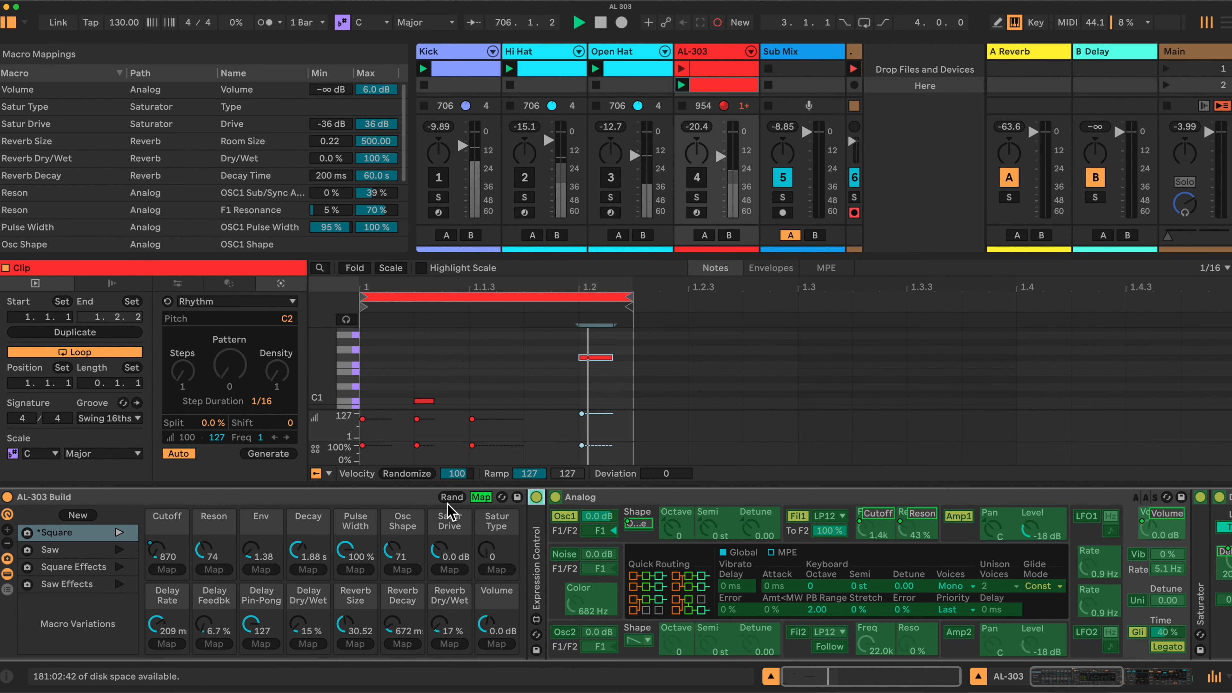
pyautogui.click(481, 496)
pyautogui.click(771, 677)
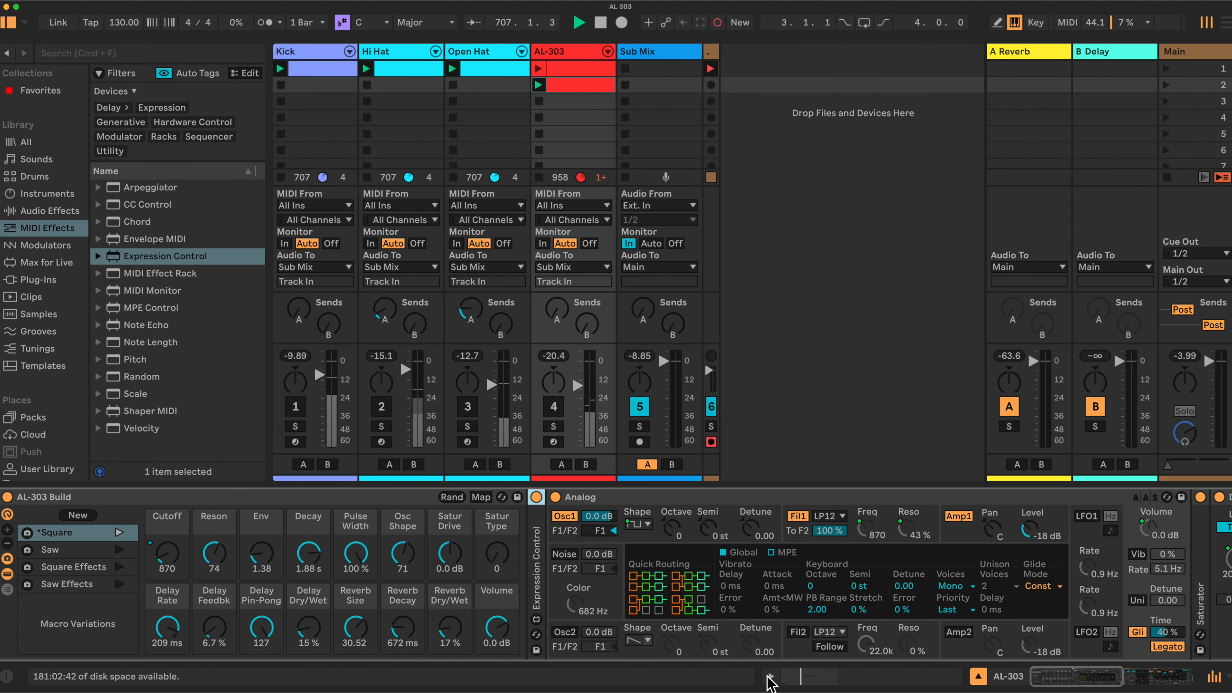
pyautogui.click(481, 496)
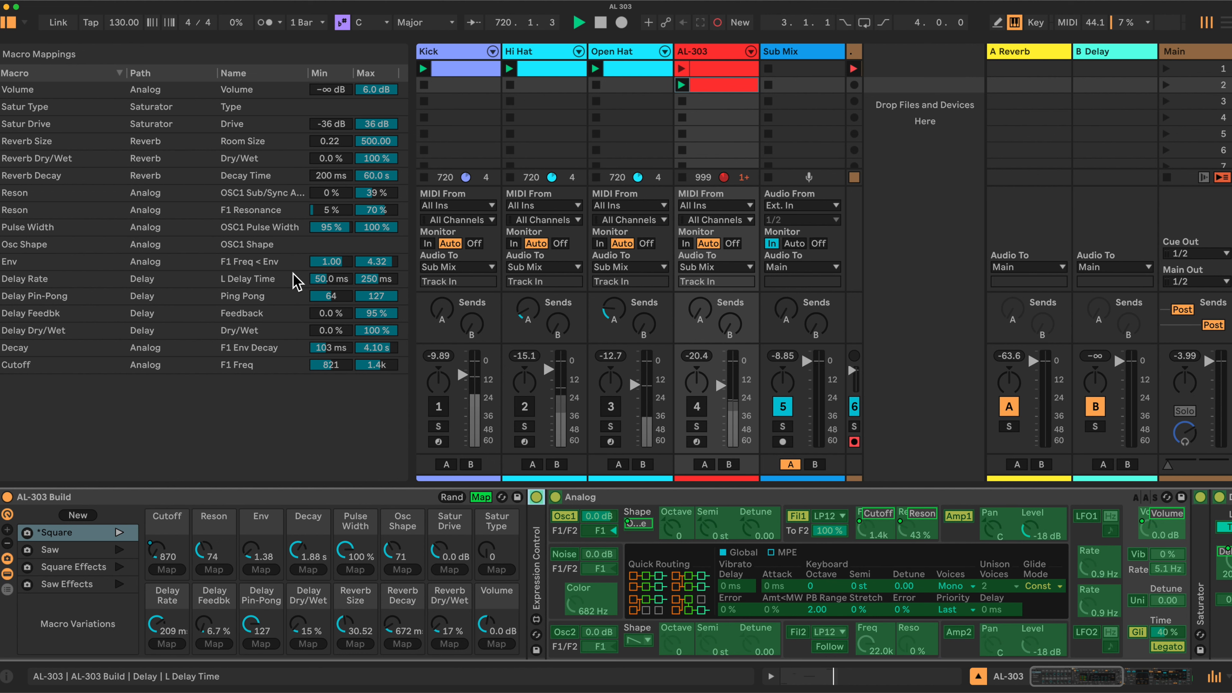
pyautogui.click(481, 497)
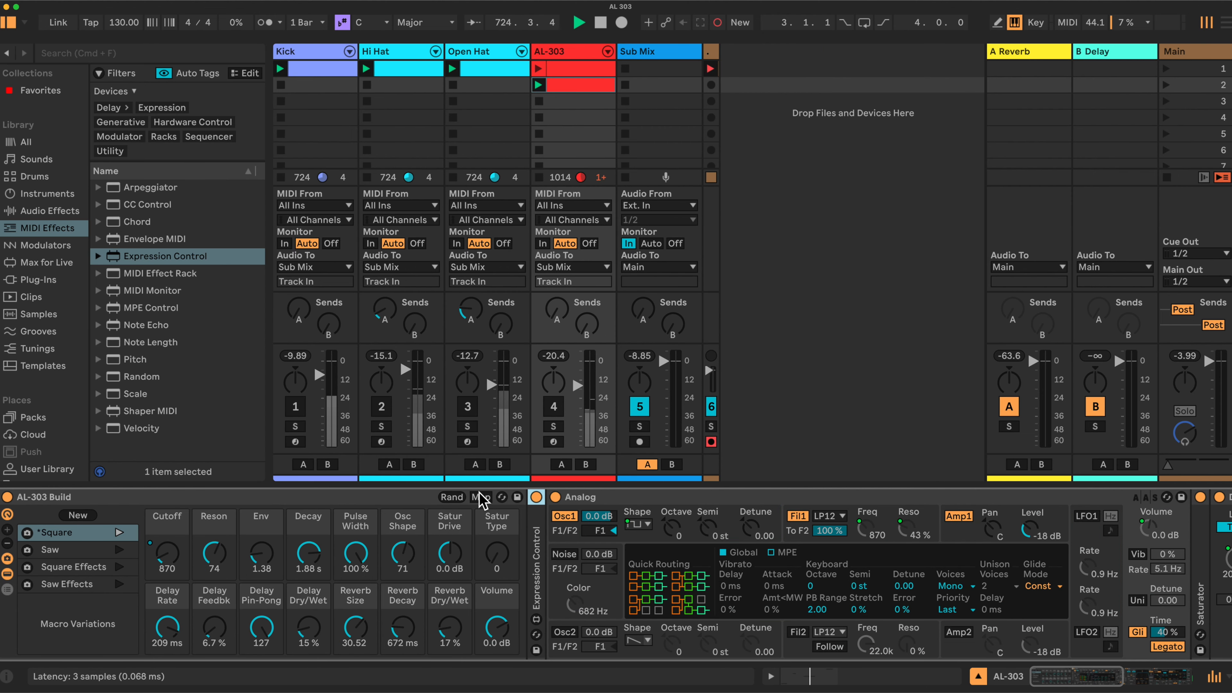
# Save the AL-303 Build rack as a User Library preset and collapse its devices, leaving only Saturator expanded.
pyautogui.click(517, 497)
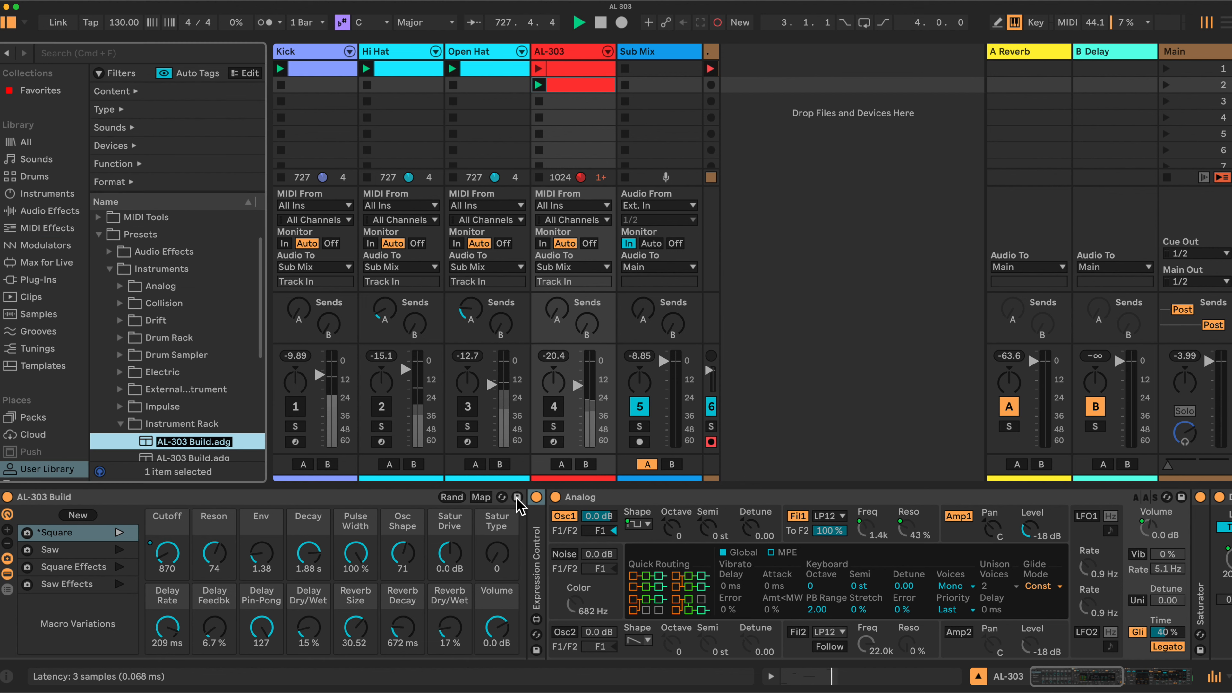
pyautogui.doubleClick(696, 497)
pyautogui.doubleClick(694, 496)
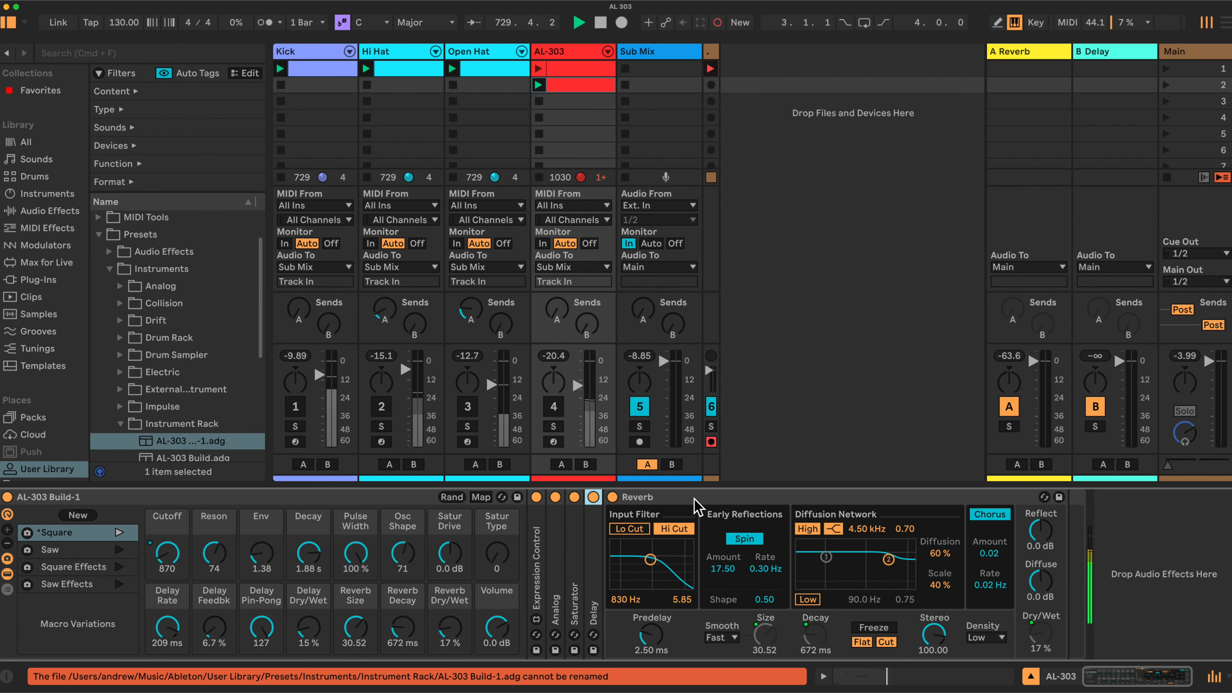
pyautogui.doubleClick(783, 496)
pyautogui.doubleClick(574, 548)
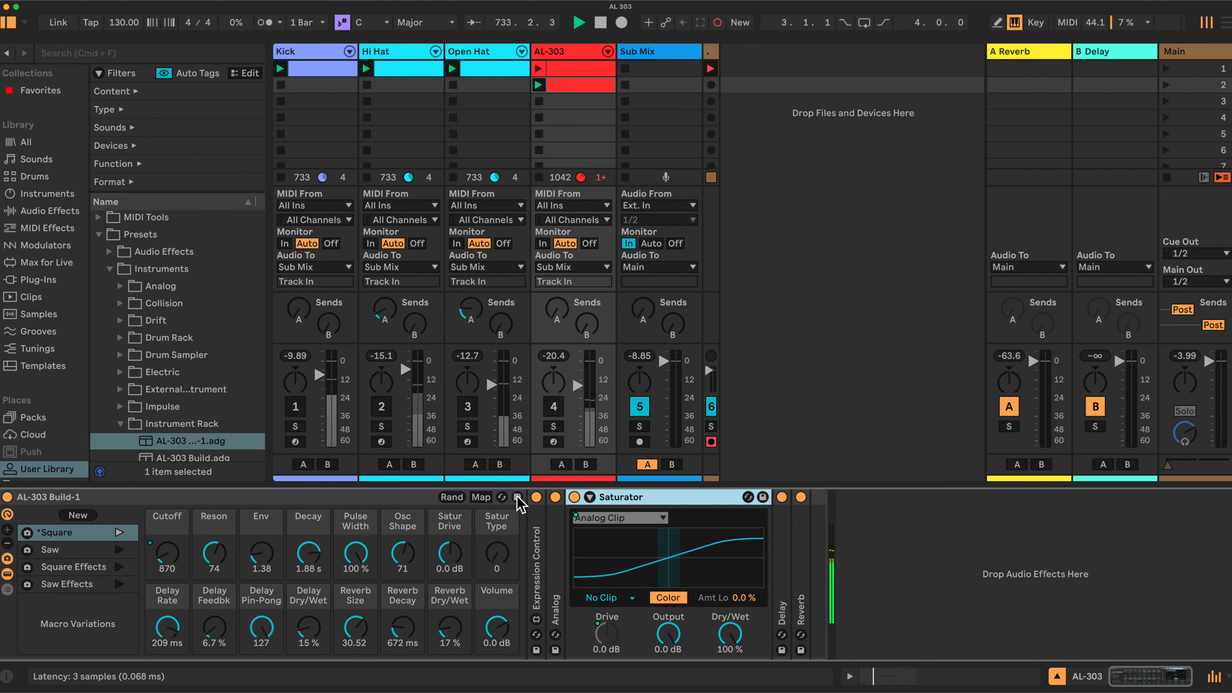
# Save the rack preset again with its suggested name and raise the Cutoff macro to 1.1k.
pyautogui.click(517, 498)
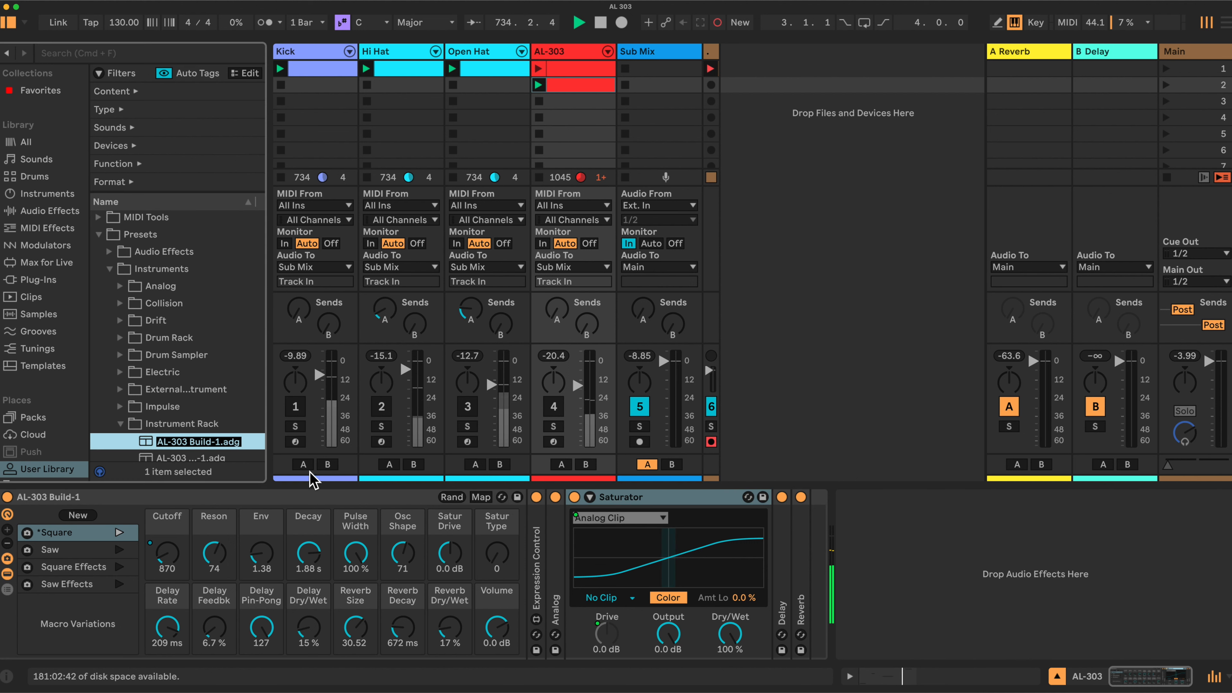
pyautogui.press('Return')
pyautogui.click(870, 429)
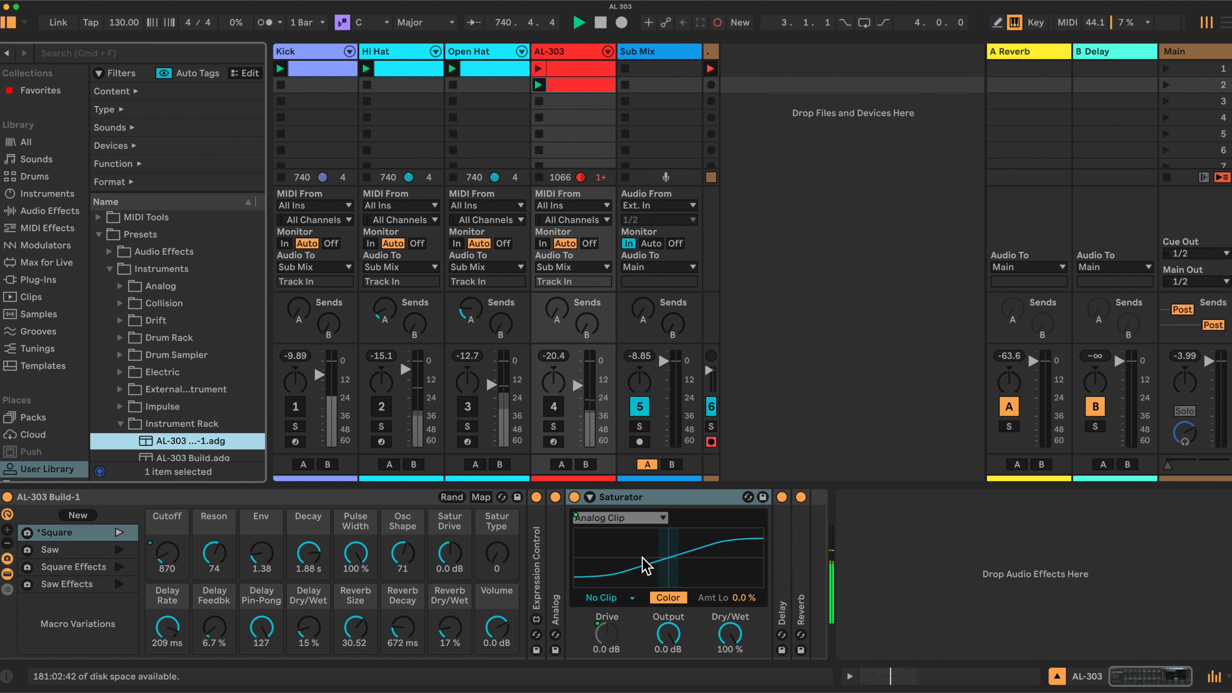
pyautogui.moveTo(166, 558); pyautogui.dragTo(166, 543)
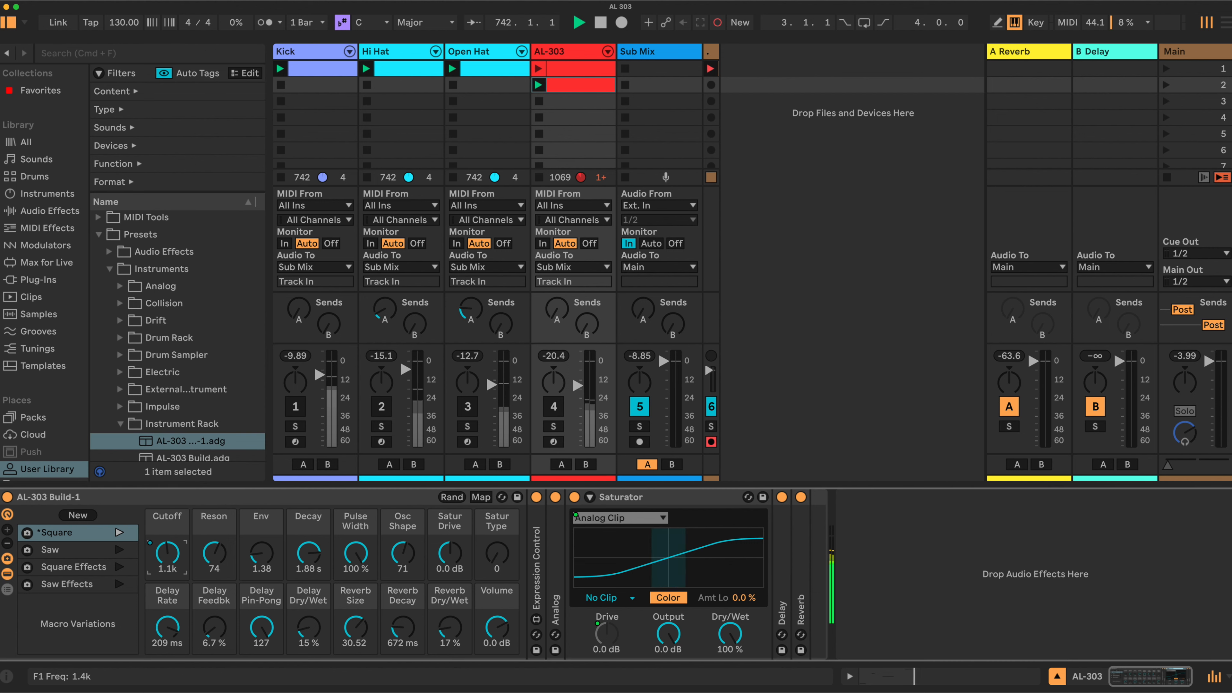